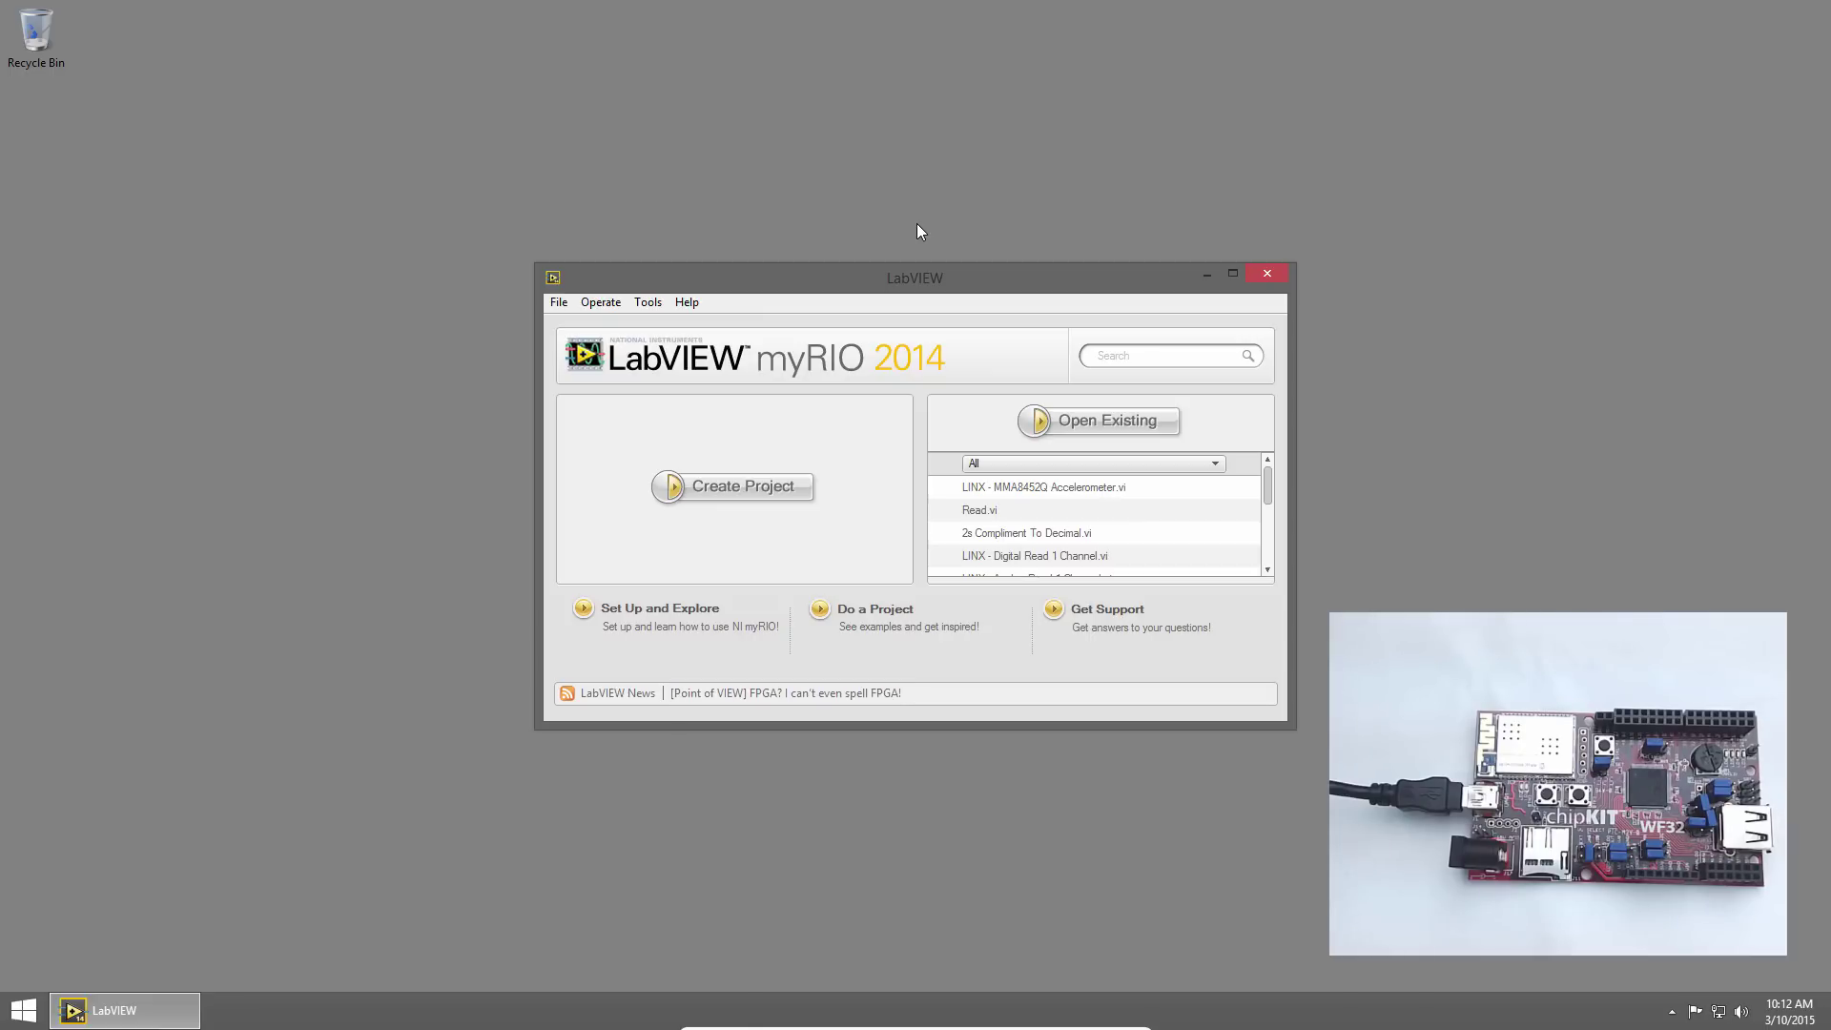
- Open Chrome and go to the LabVIEW MakerHub LINX page
left_click(23, 1010)
left_click(276, 427)
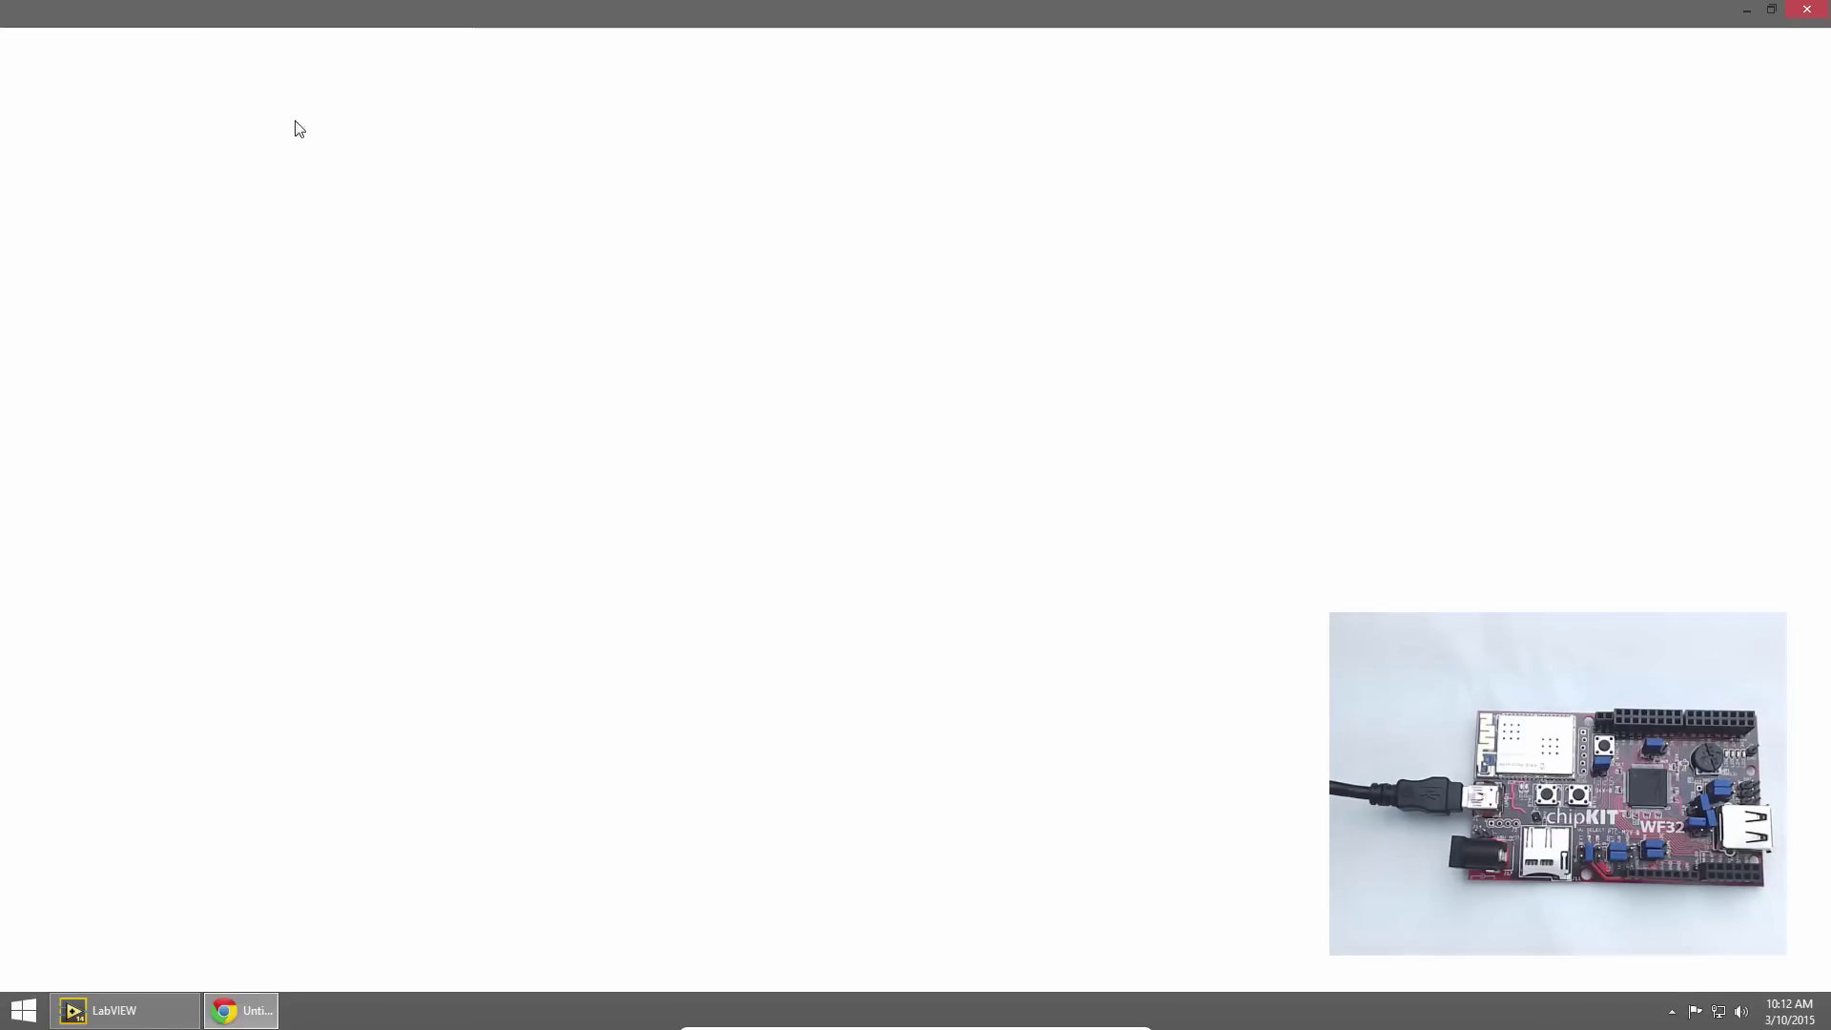
left_click(284, 41)
type("labviewmakerhub.com/linx")
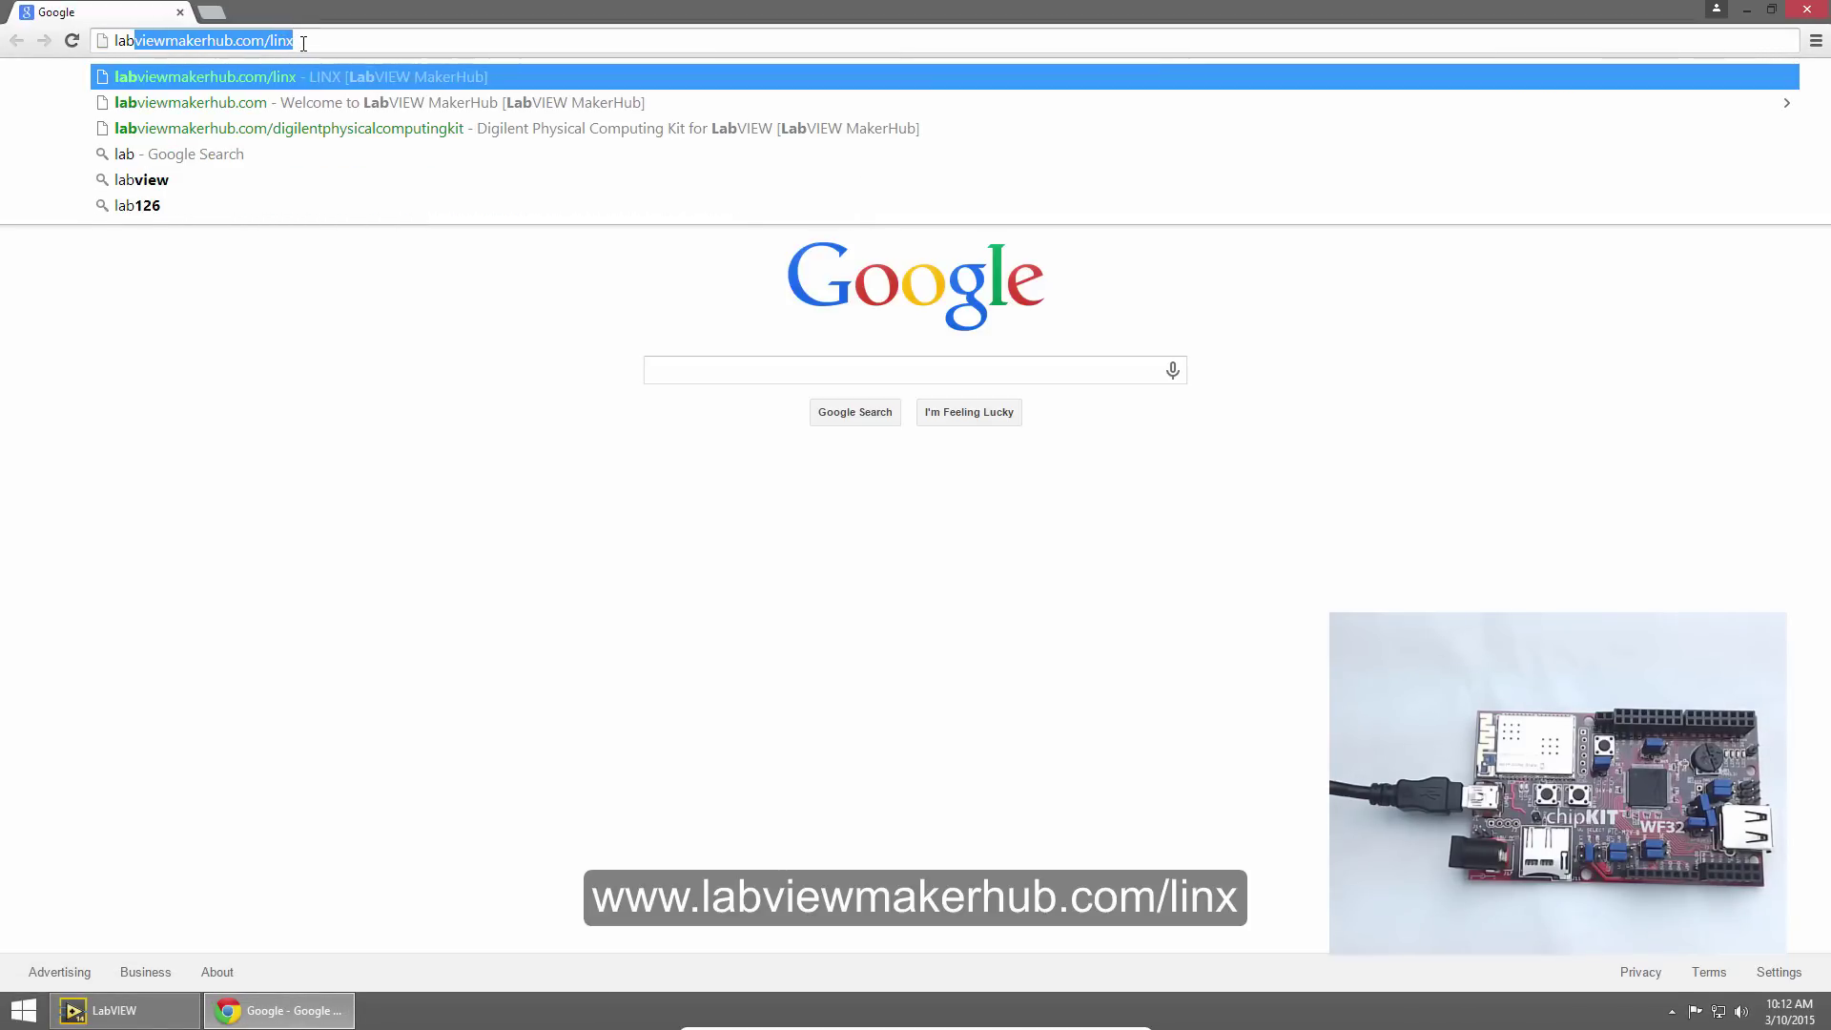
key("Return")
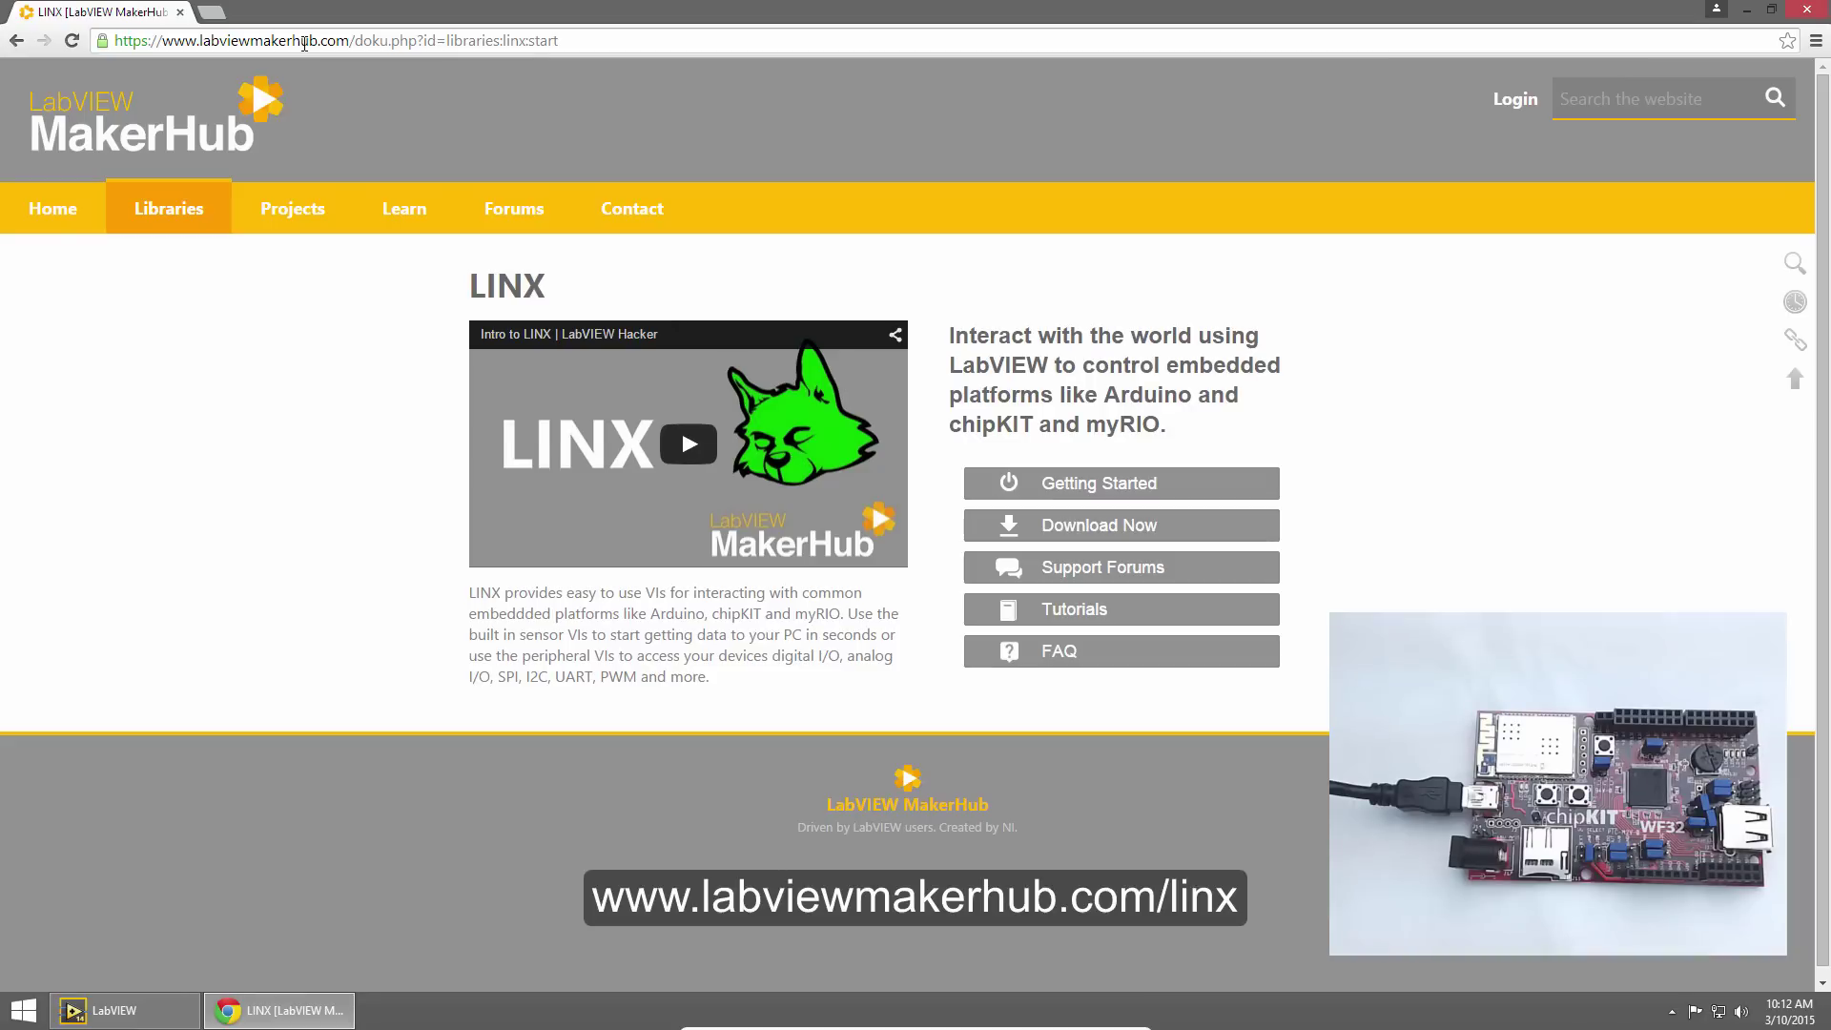
- Go to the Download LINX page and request the toolkit through the package manager
left_click(1090, 536)
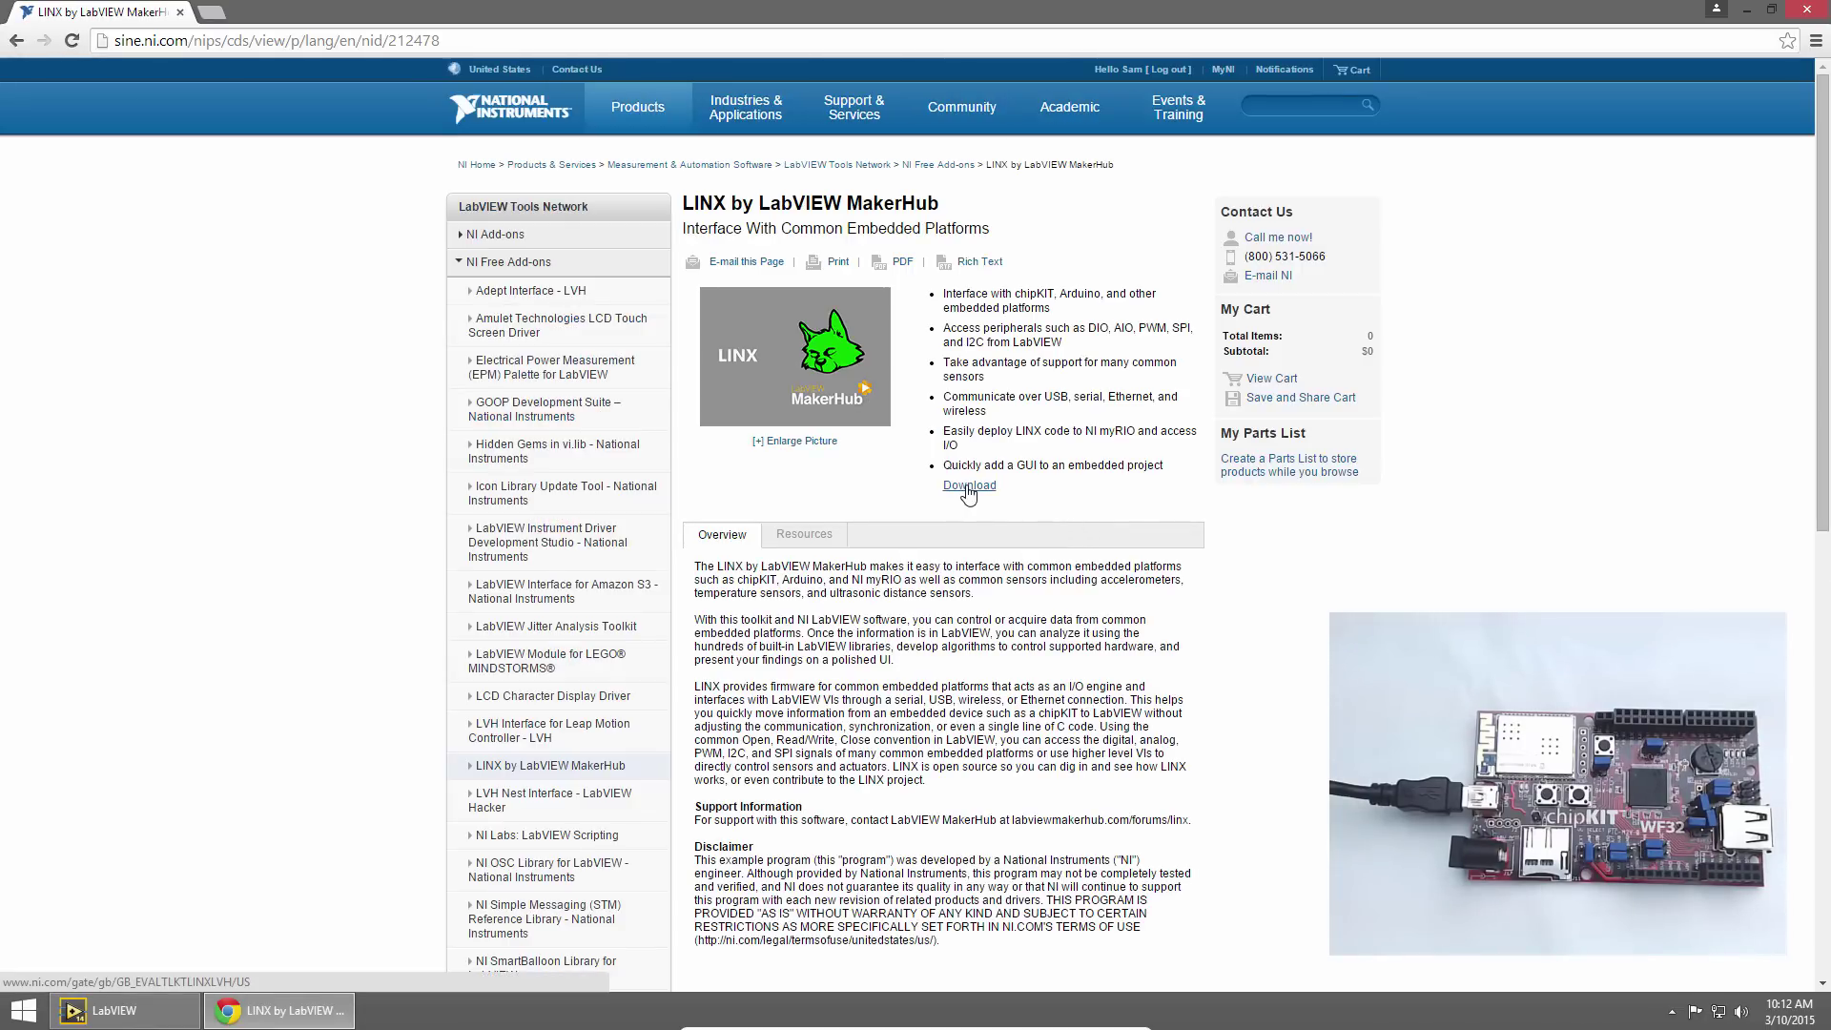
left_click(968, 486)
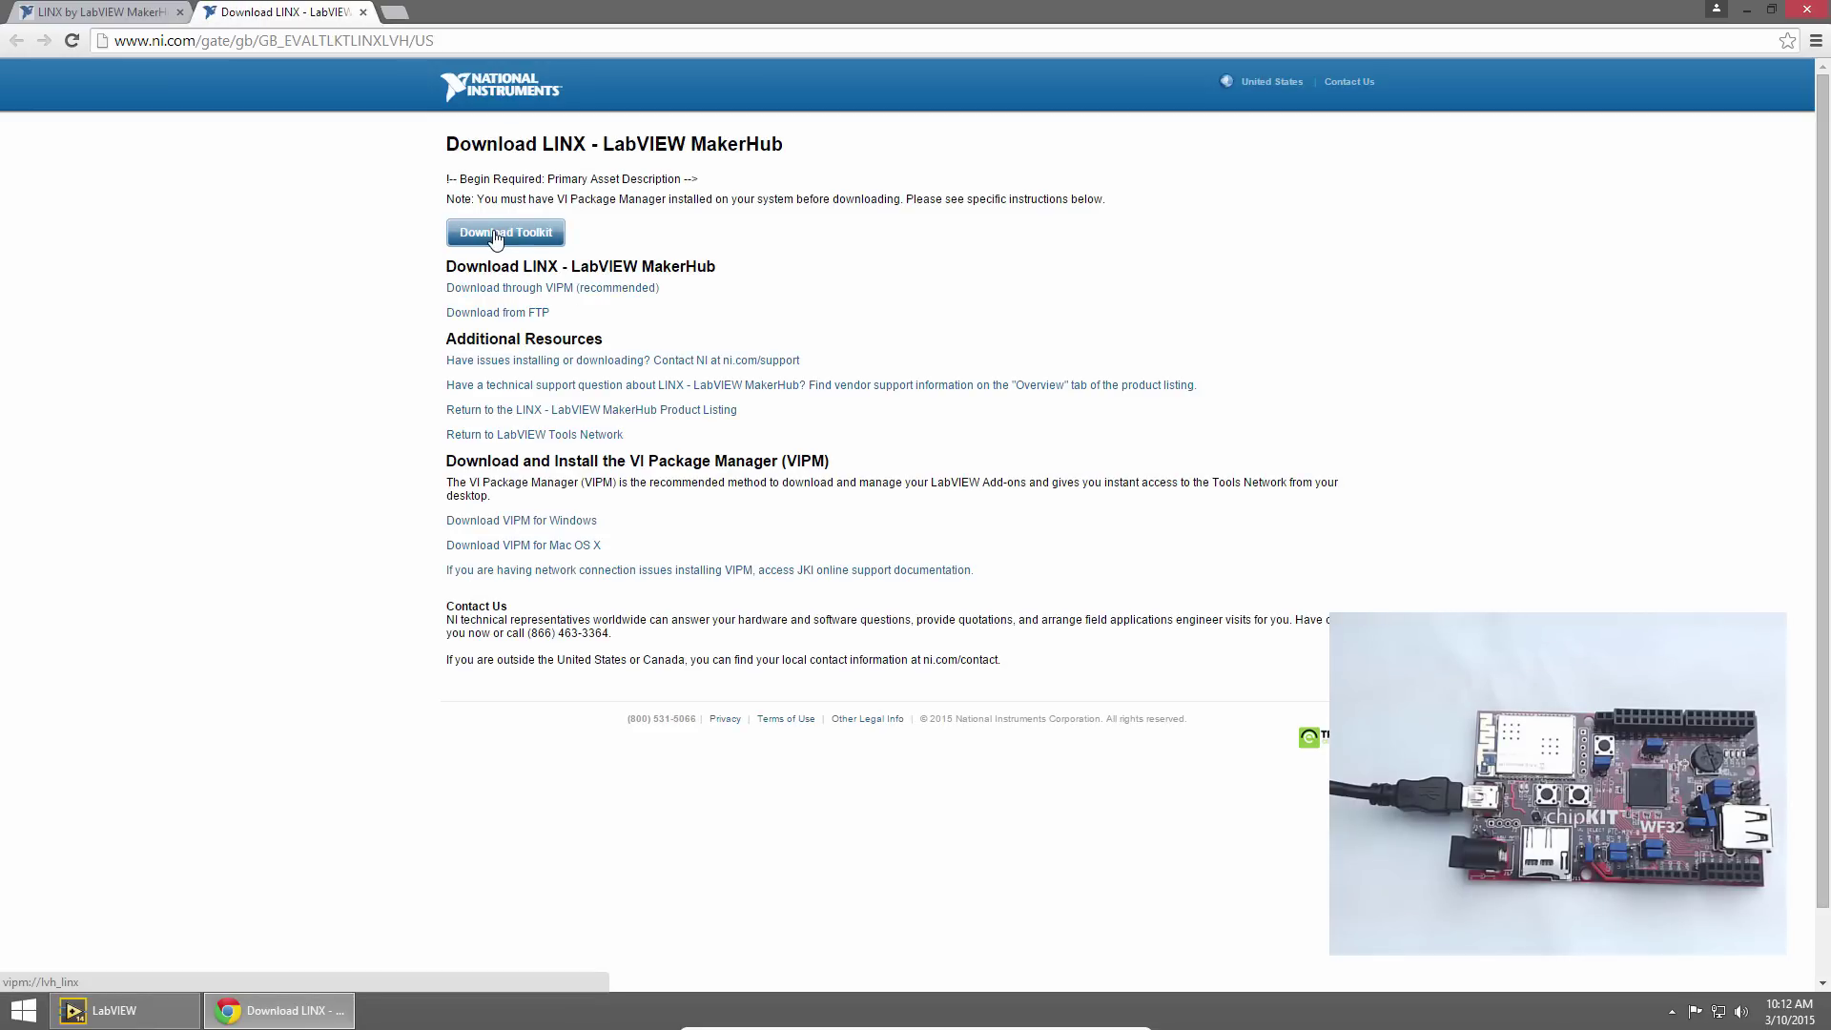
left_click(495, 237)
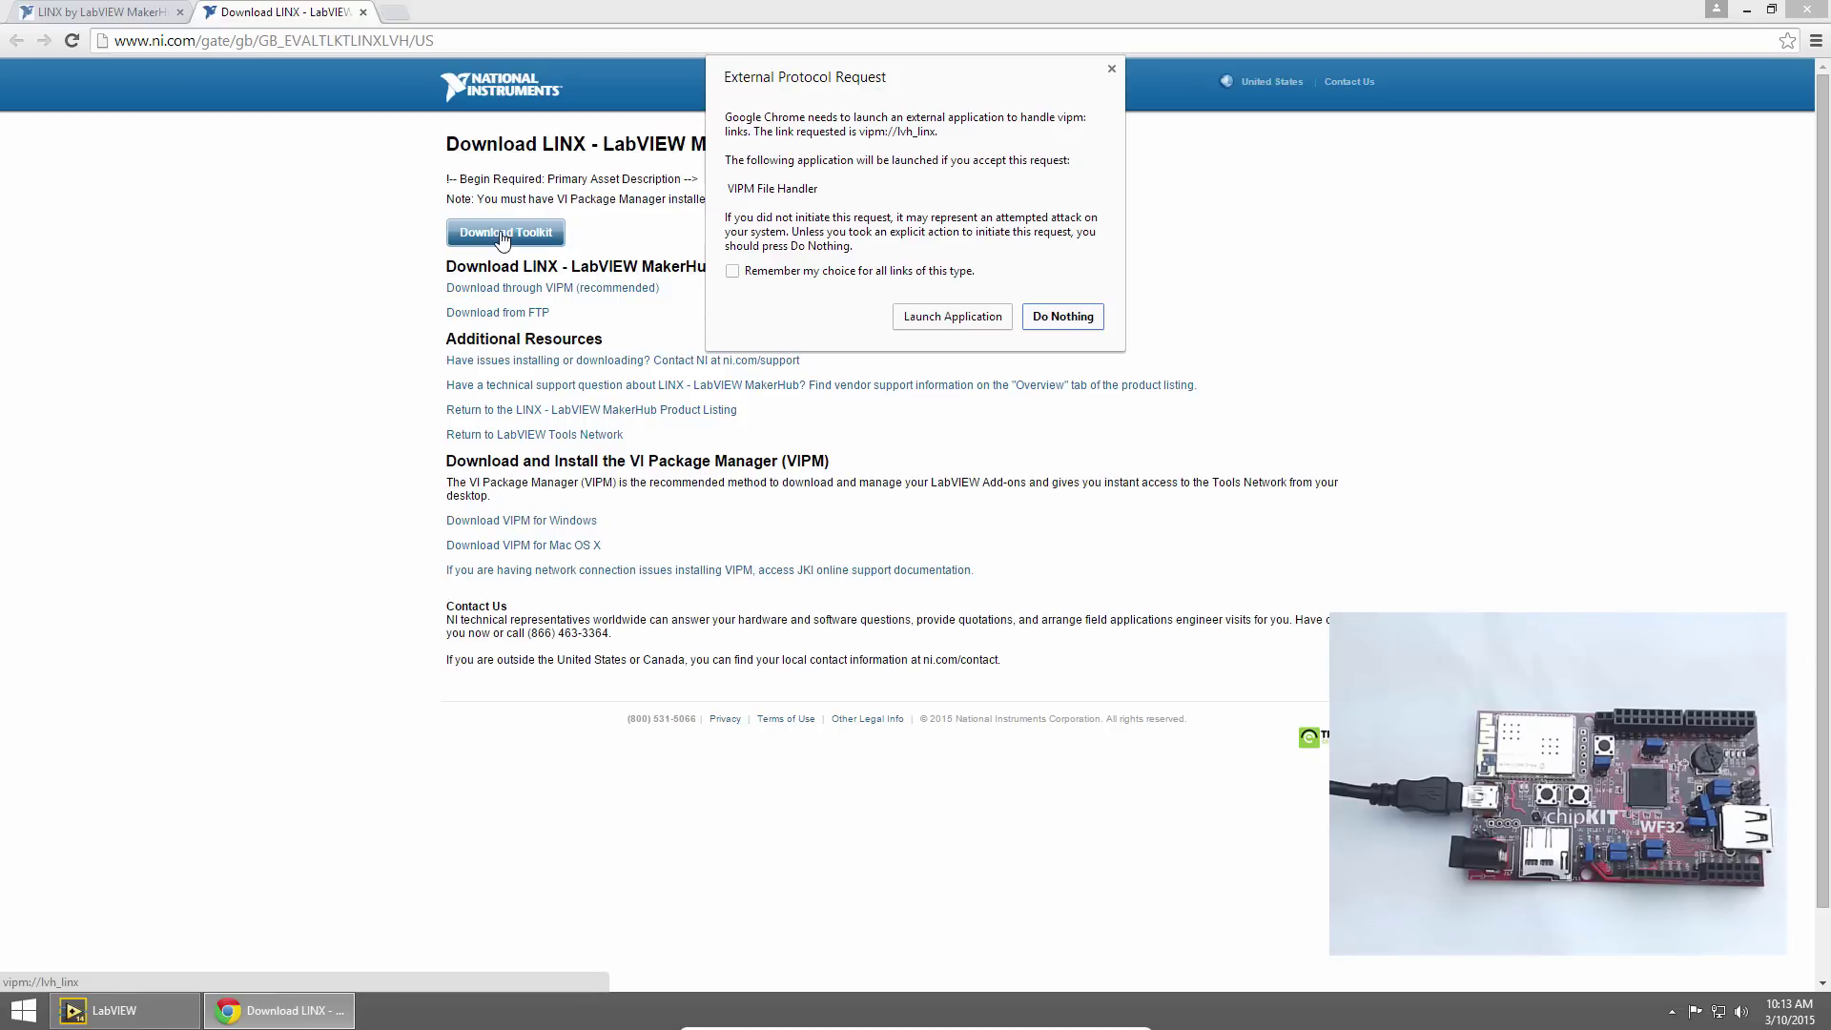
- Let Chrome launch the VIPM File Handler and start installing MakerHub LINX v2.0.0.88
left_click(949, 318)
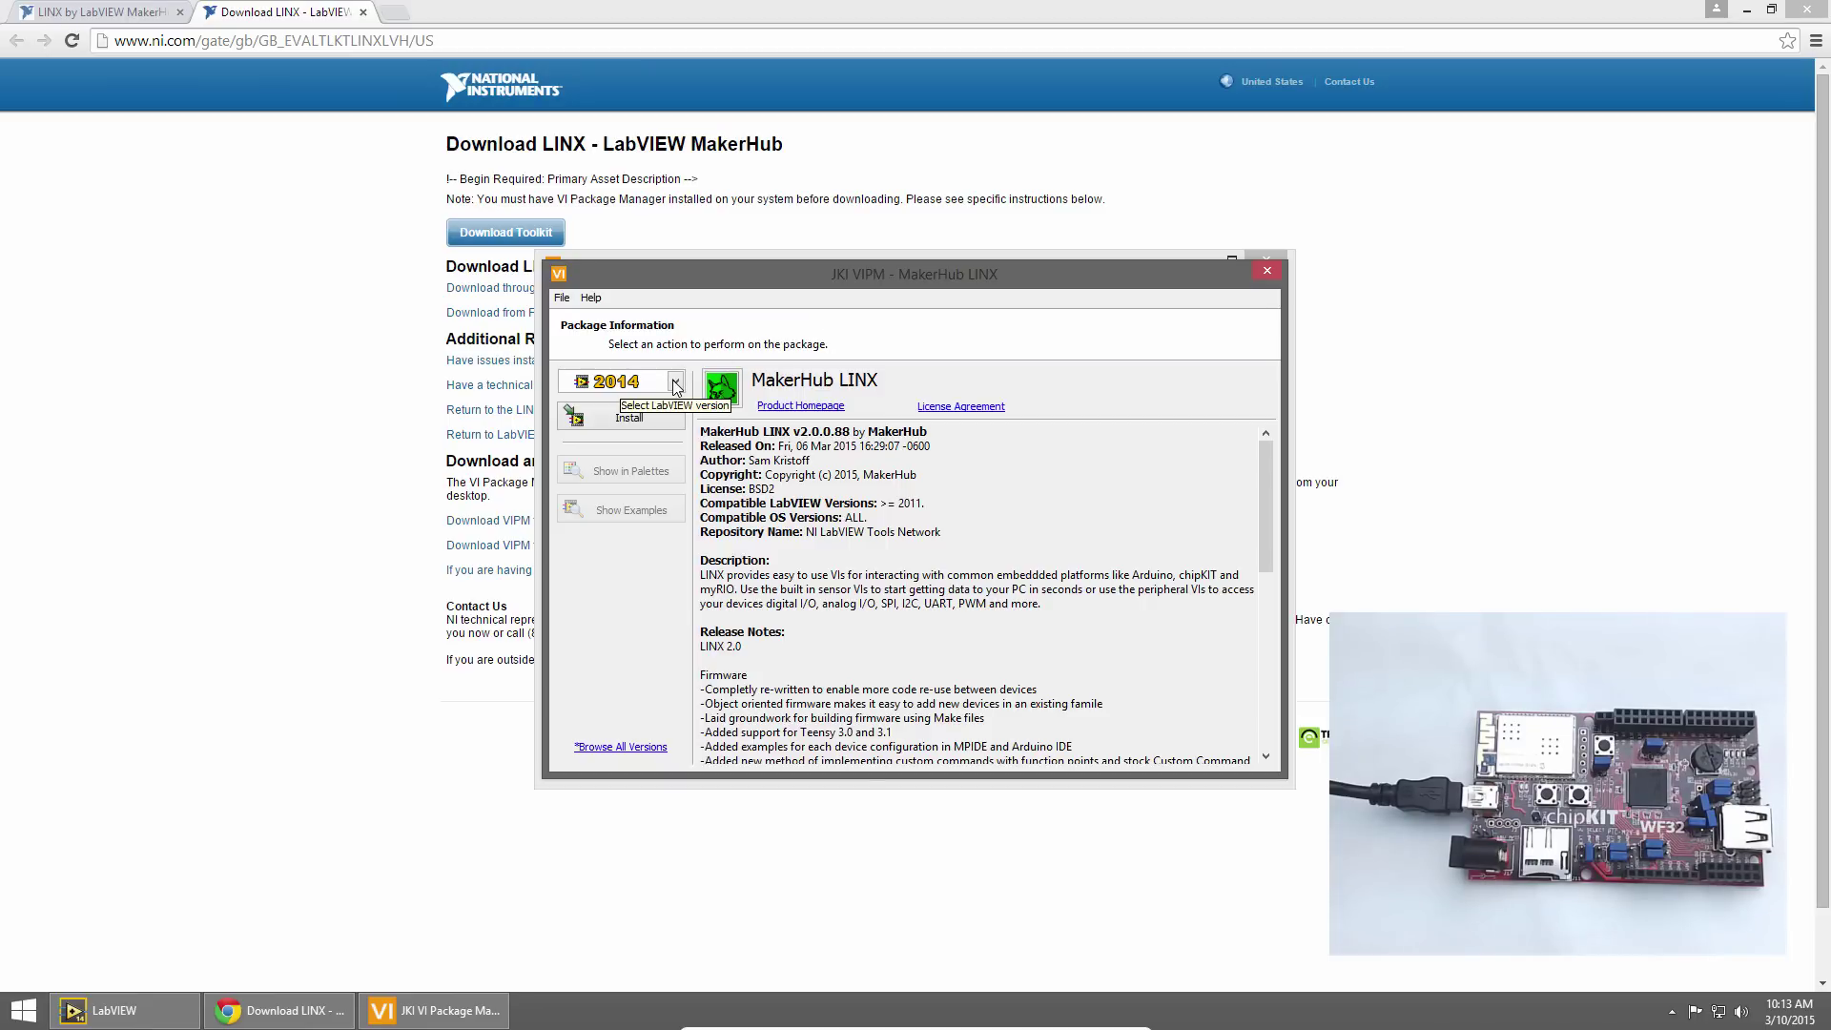
left_click(640, 422)
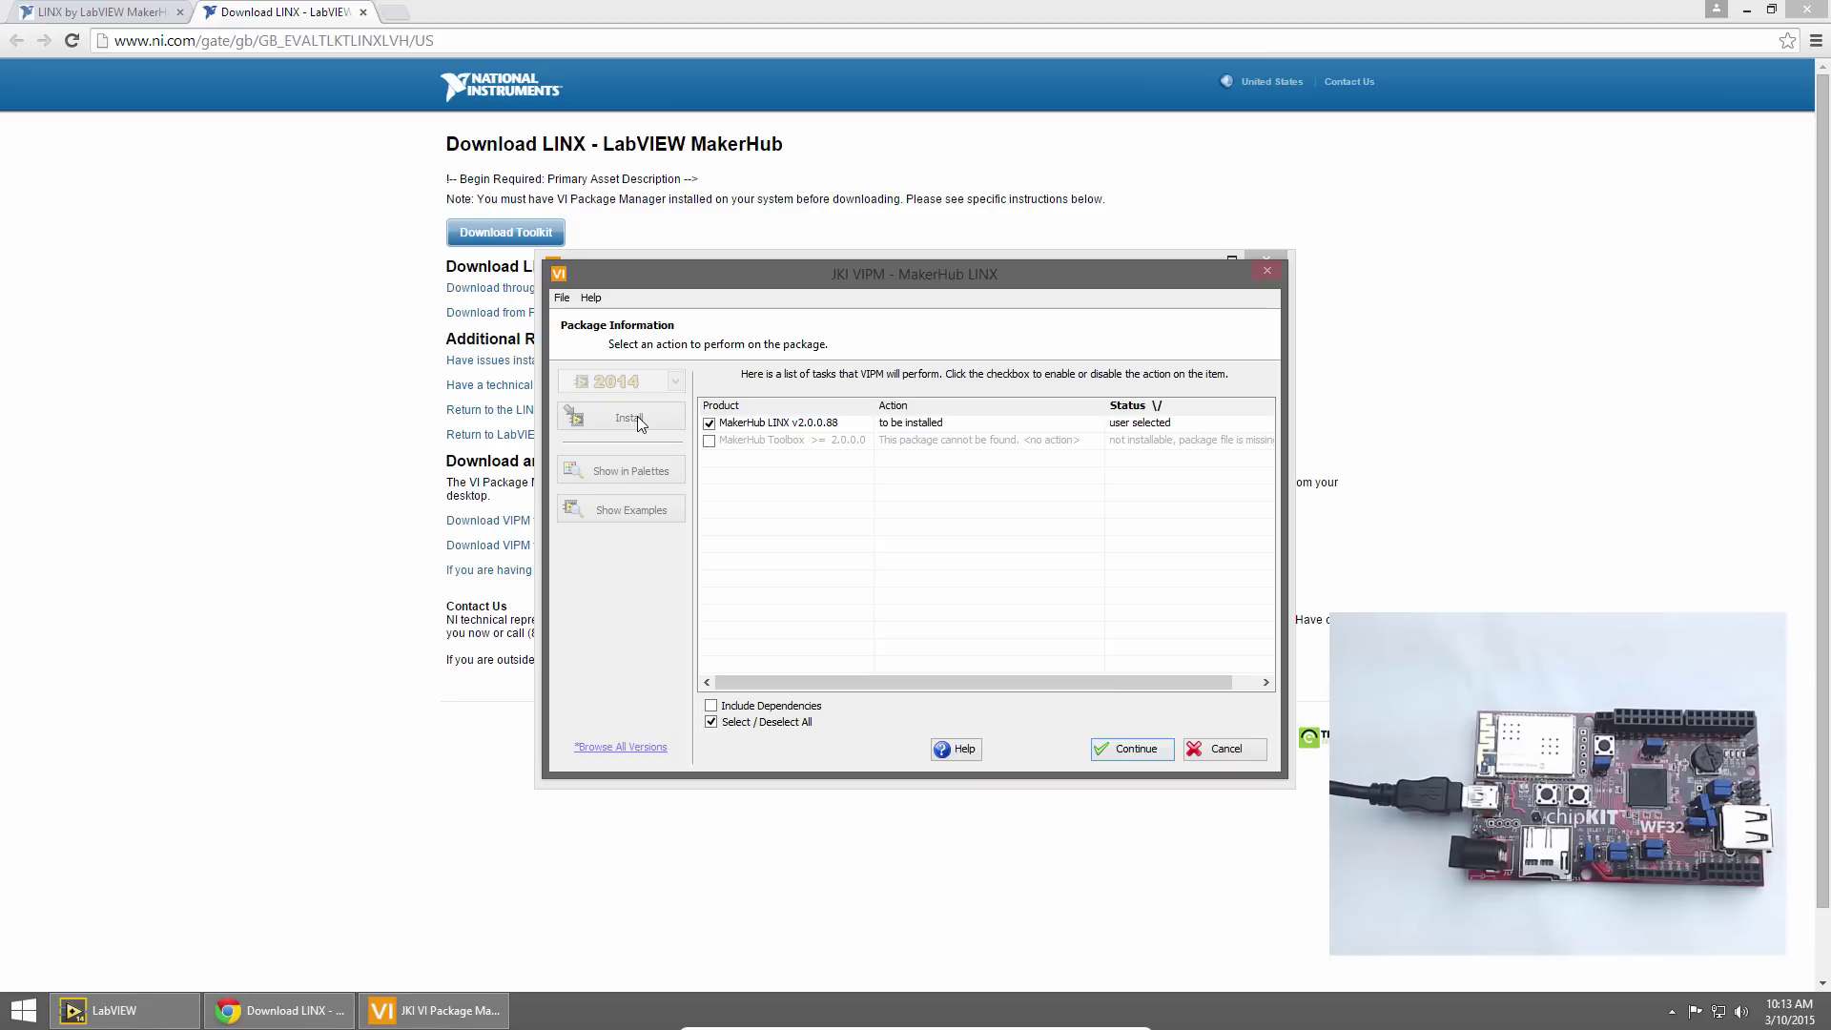
- Accept the licence and finish installing MakerHub LINX 2.0.0.88 without errors
left_click(1131, 756)
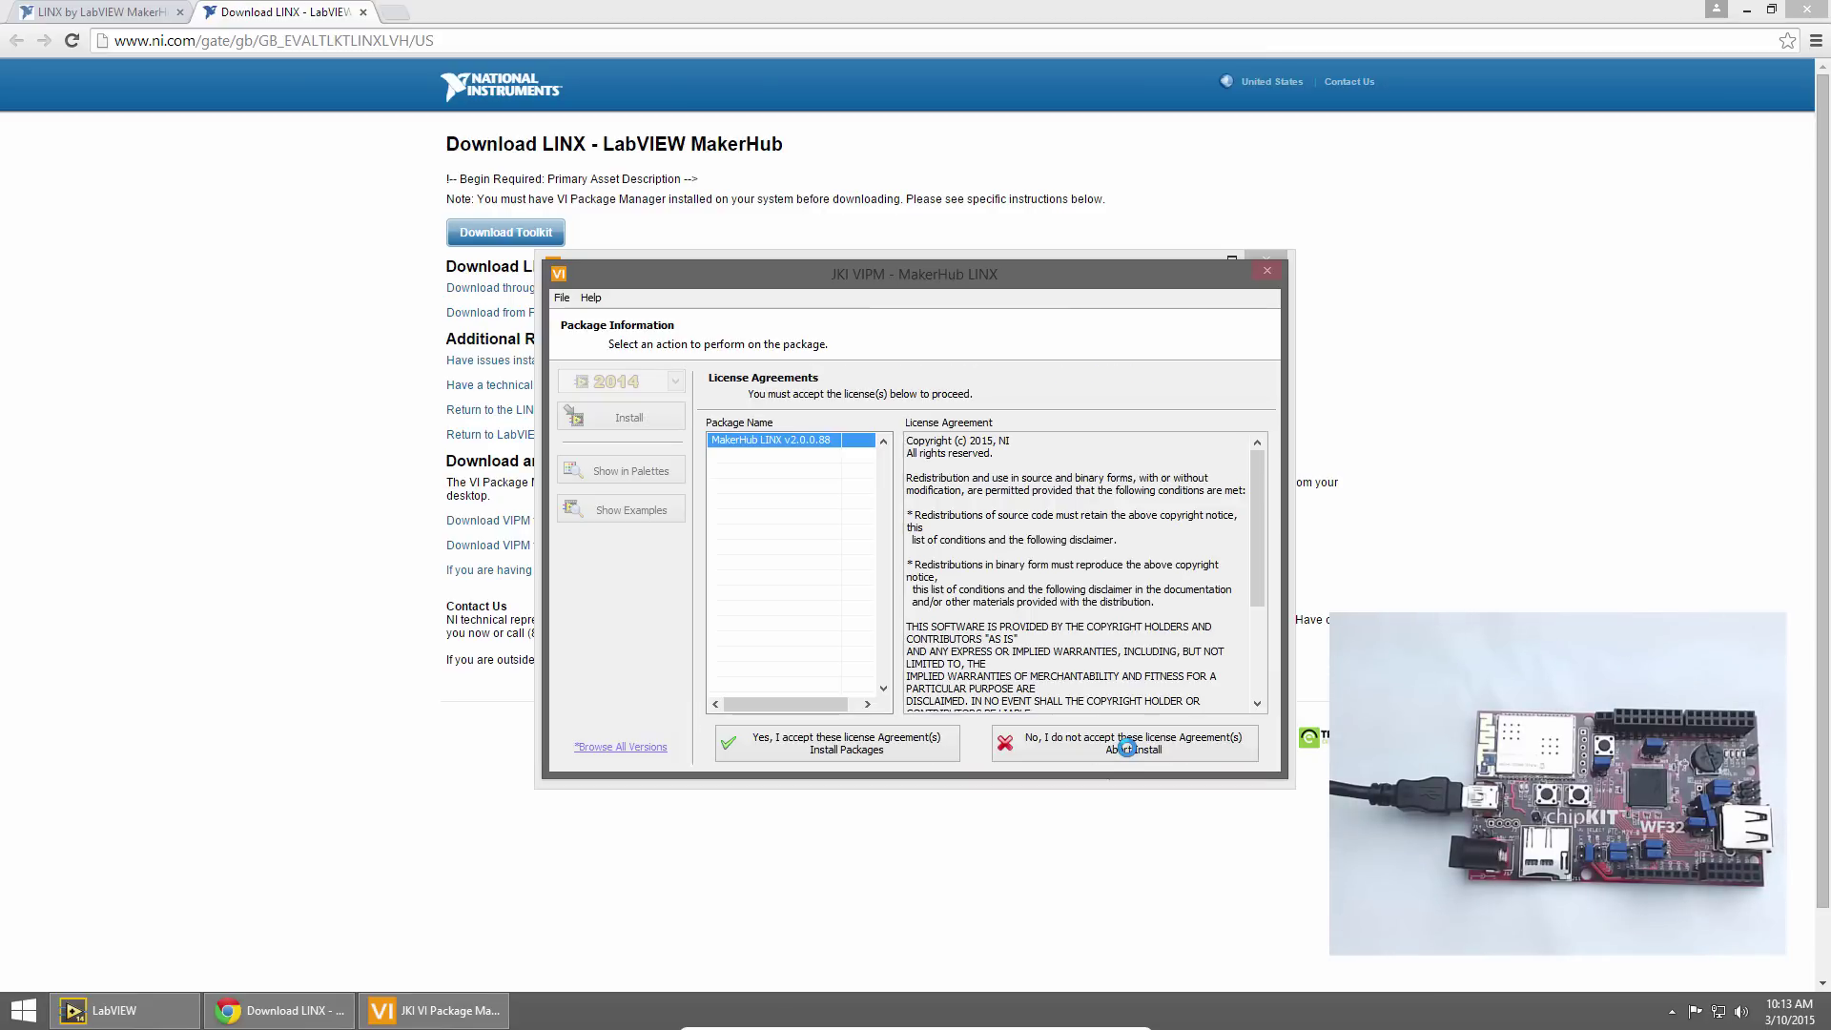
left_click(924, 756)
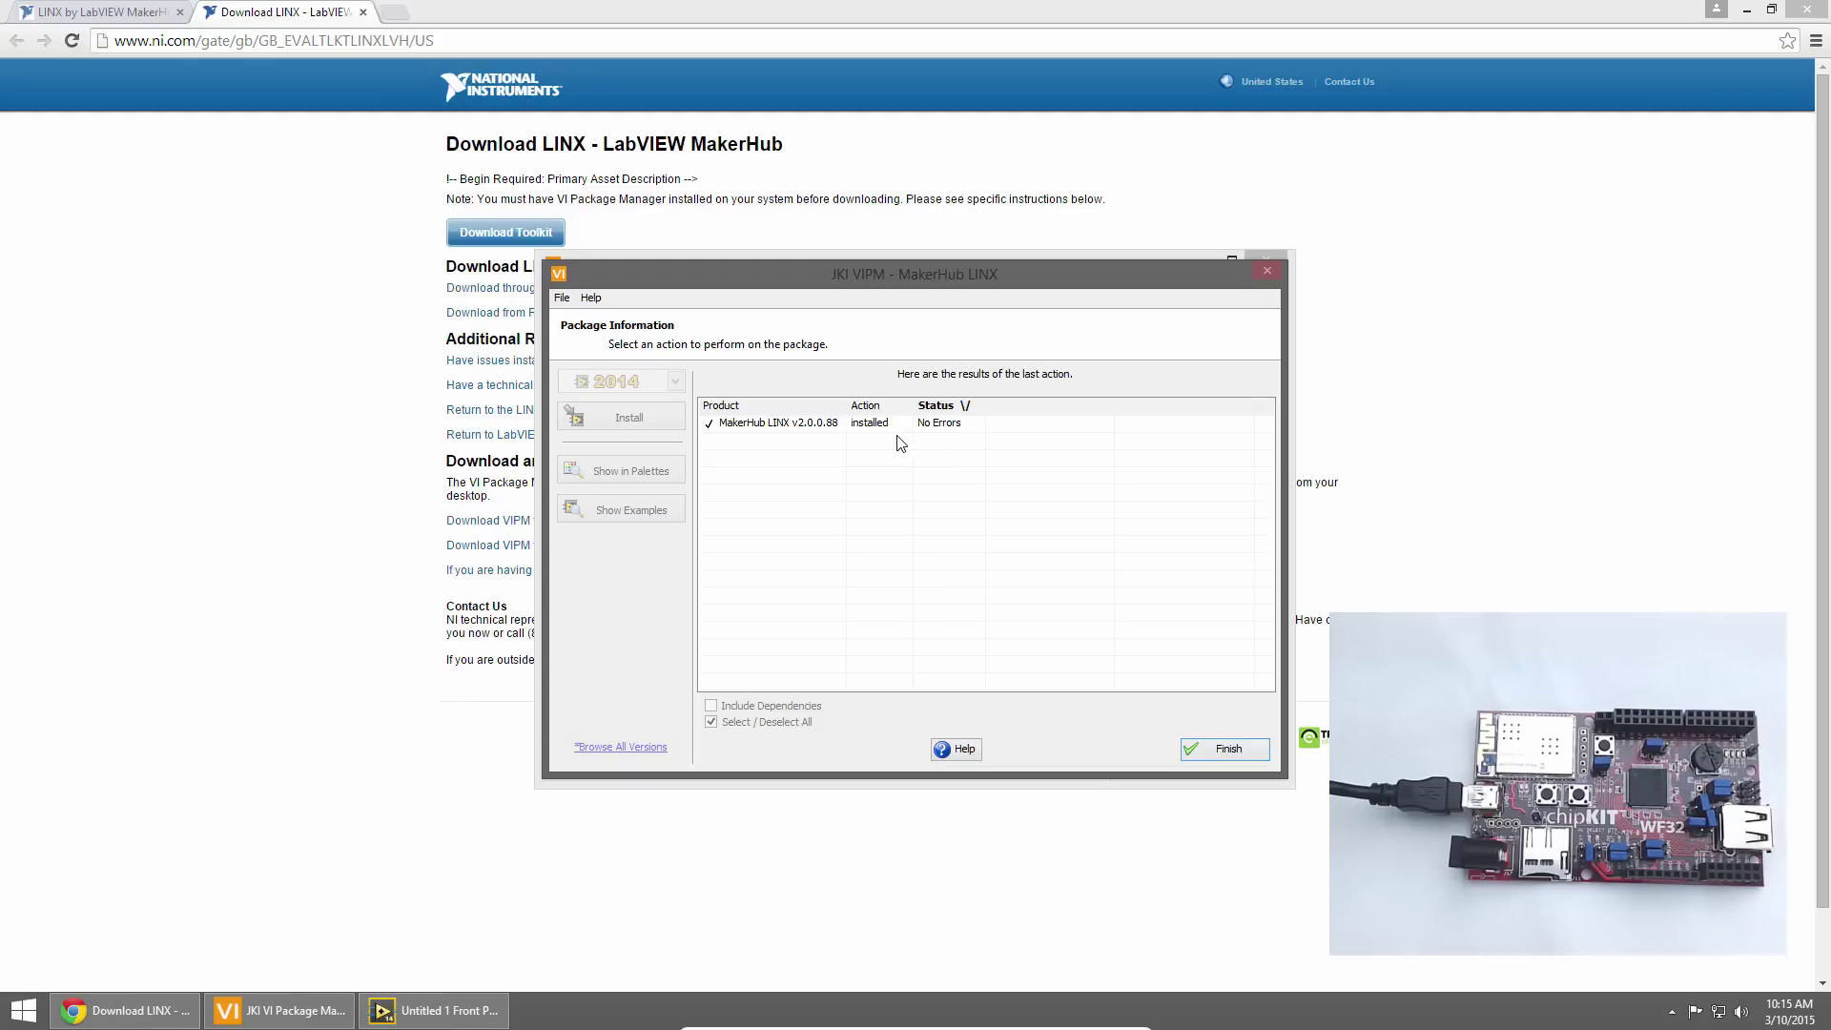
left_click(1226, 752)
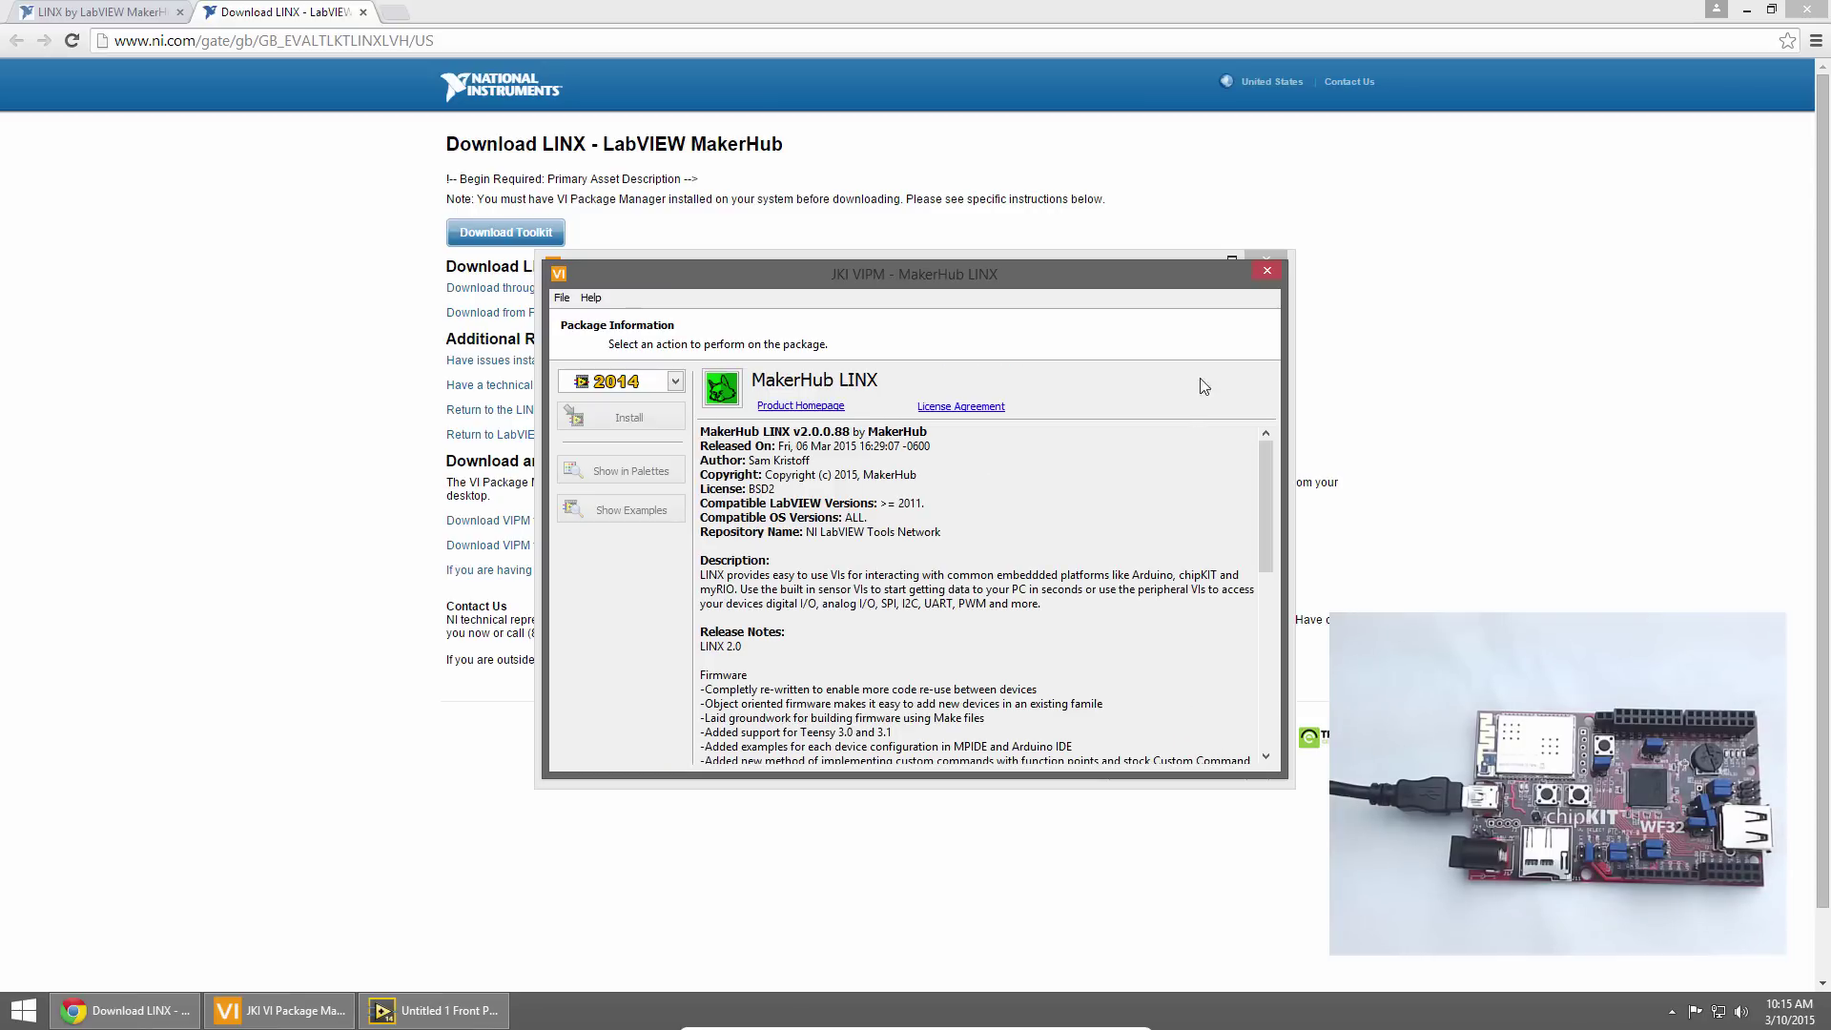
- Close VI Package Manager, the untitled LabVIEW front panel and the LabVIEW start window
left_click(1266, 272)
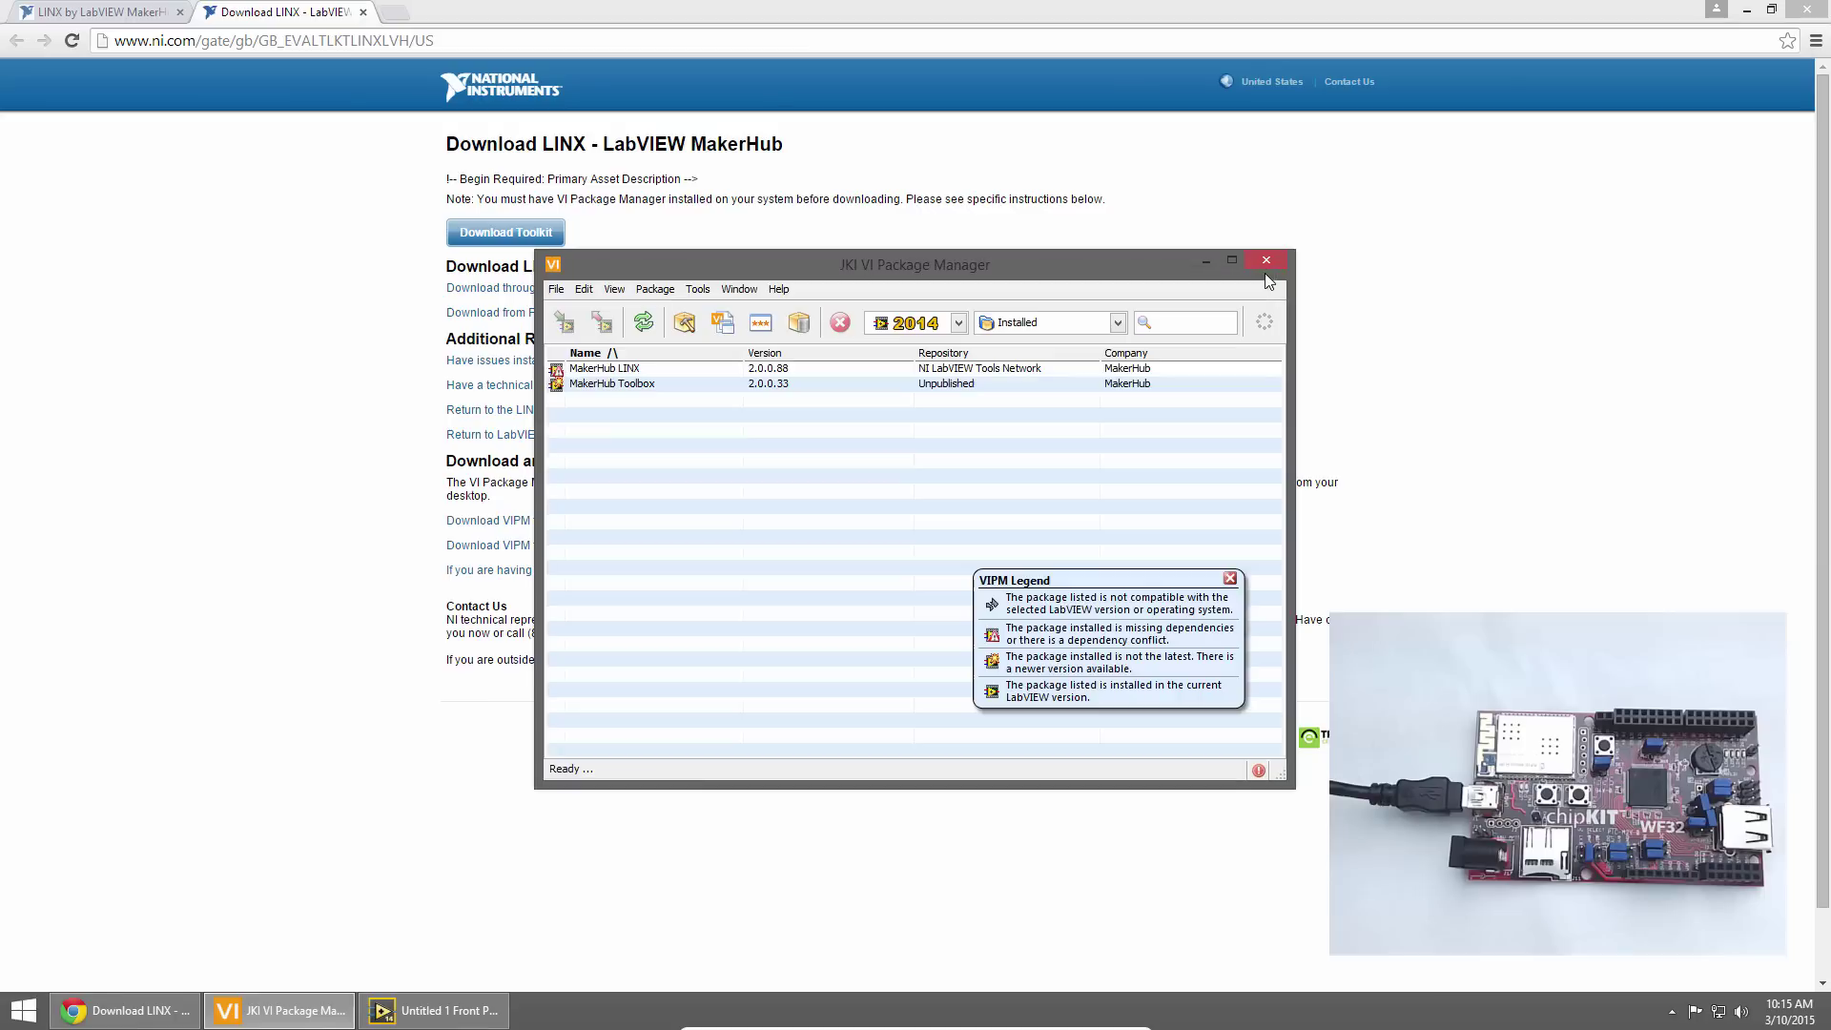
left_click(1268, 266)
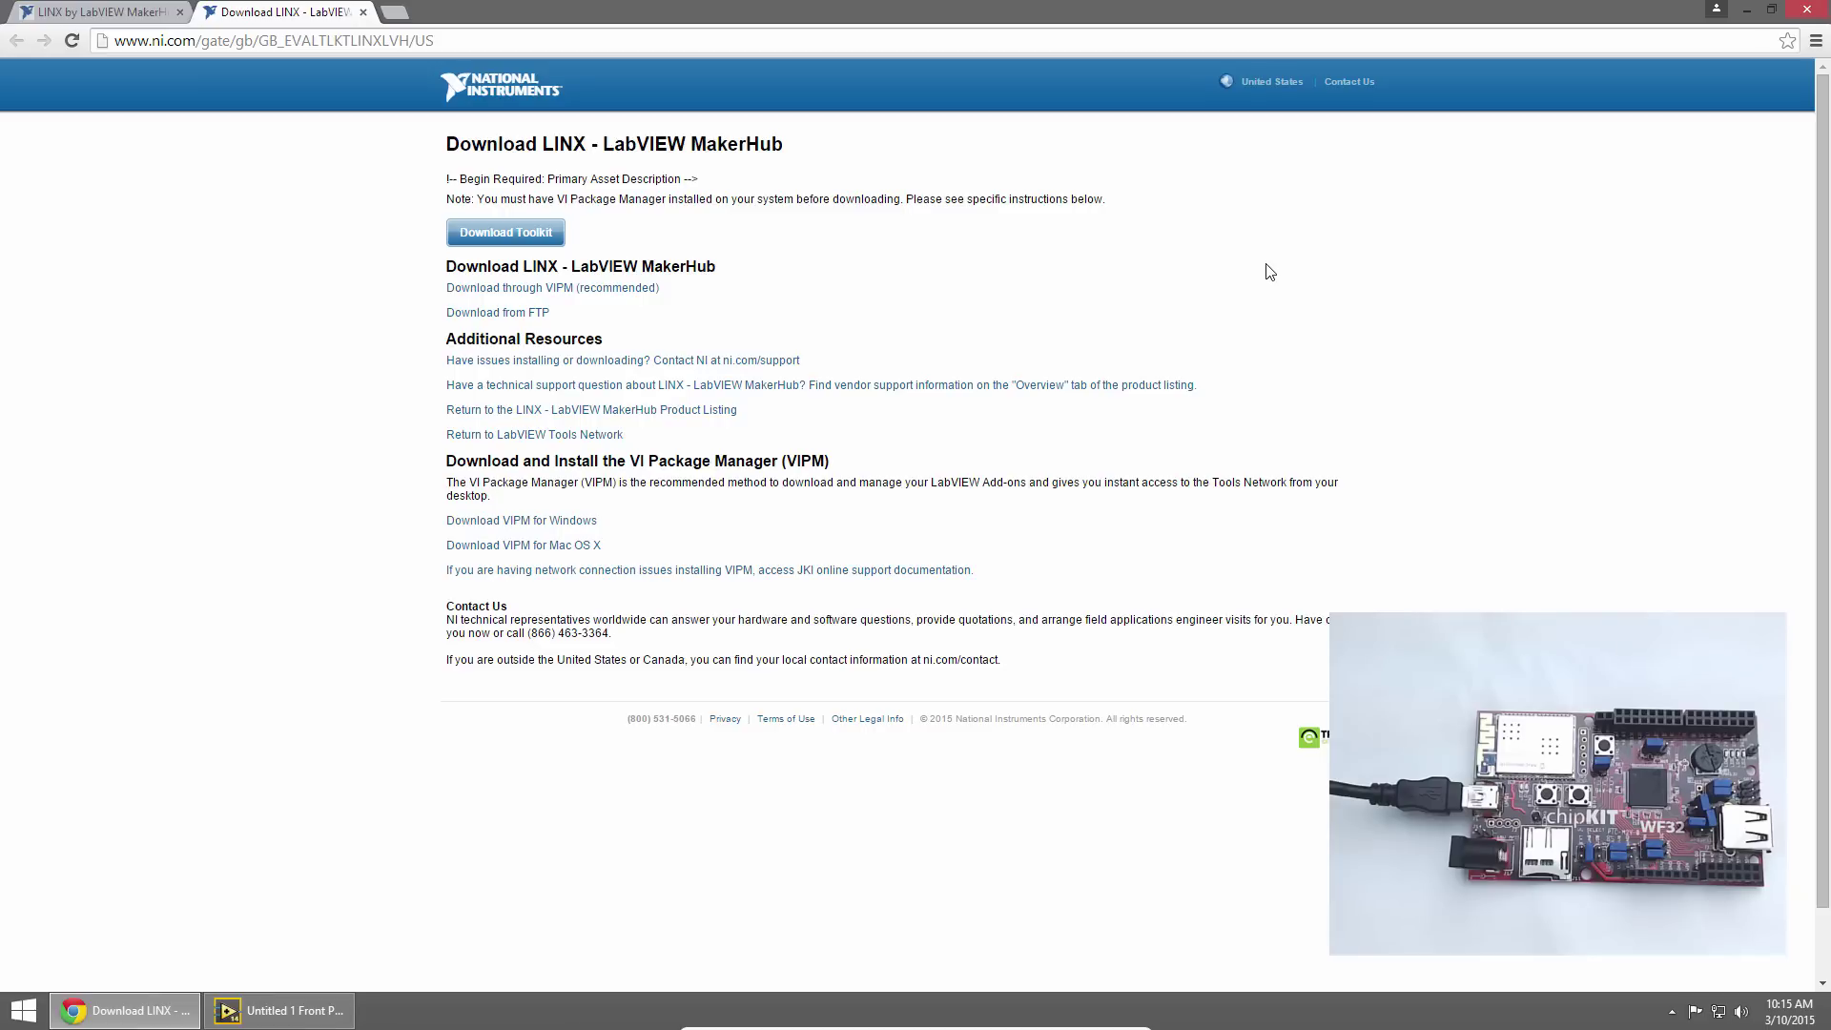
left_click(301, 1013)
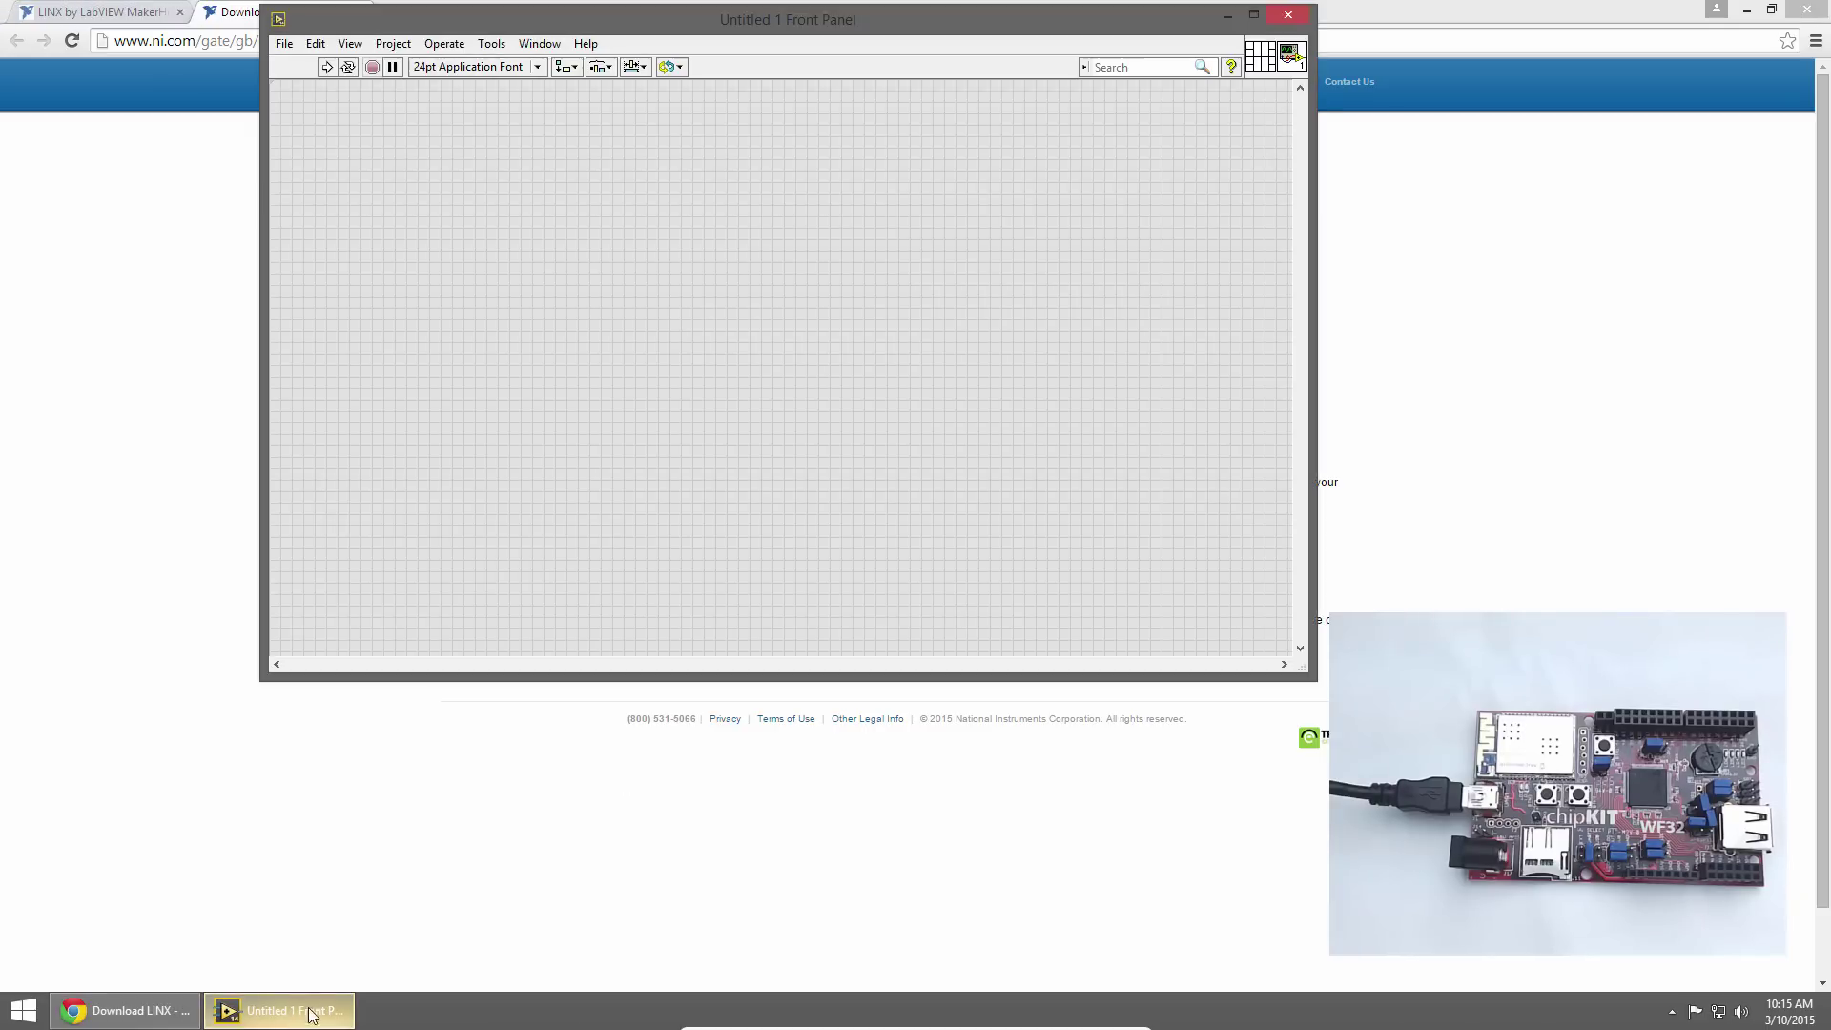
left_click(1293, 11)
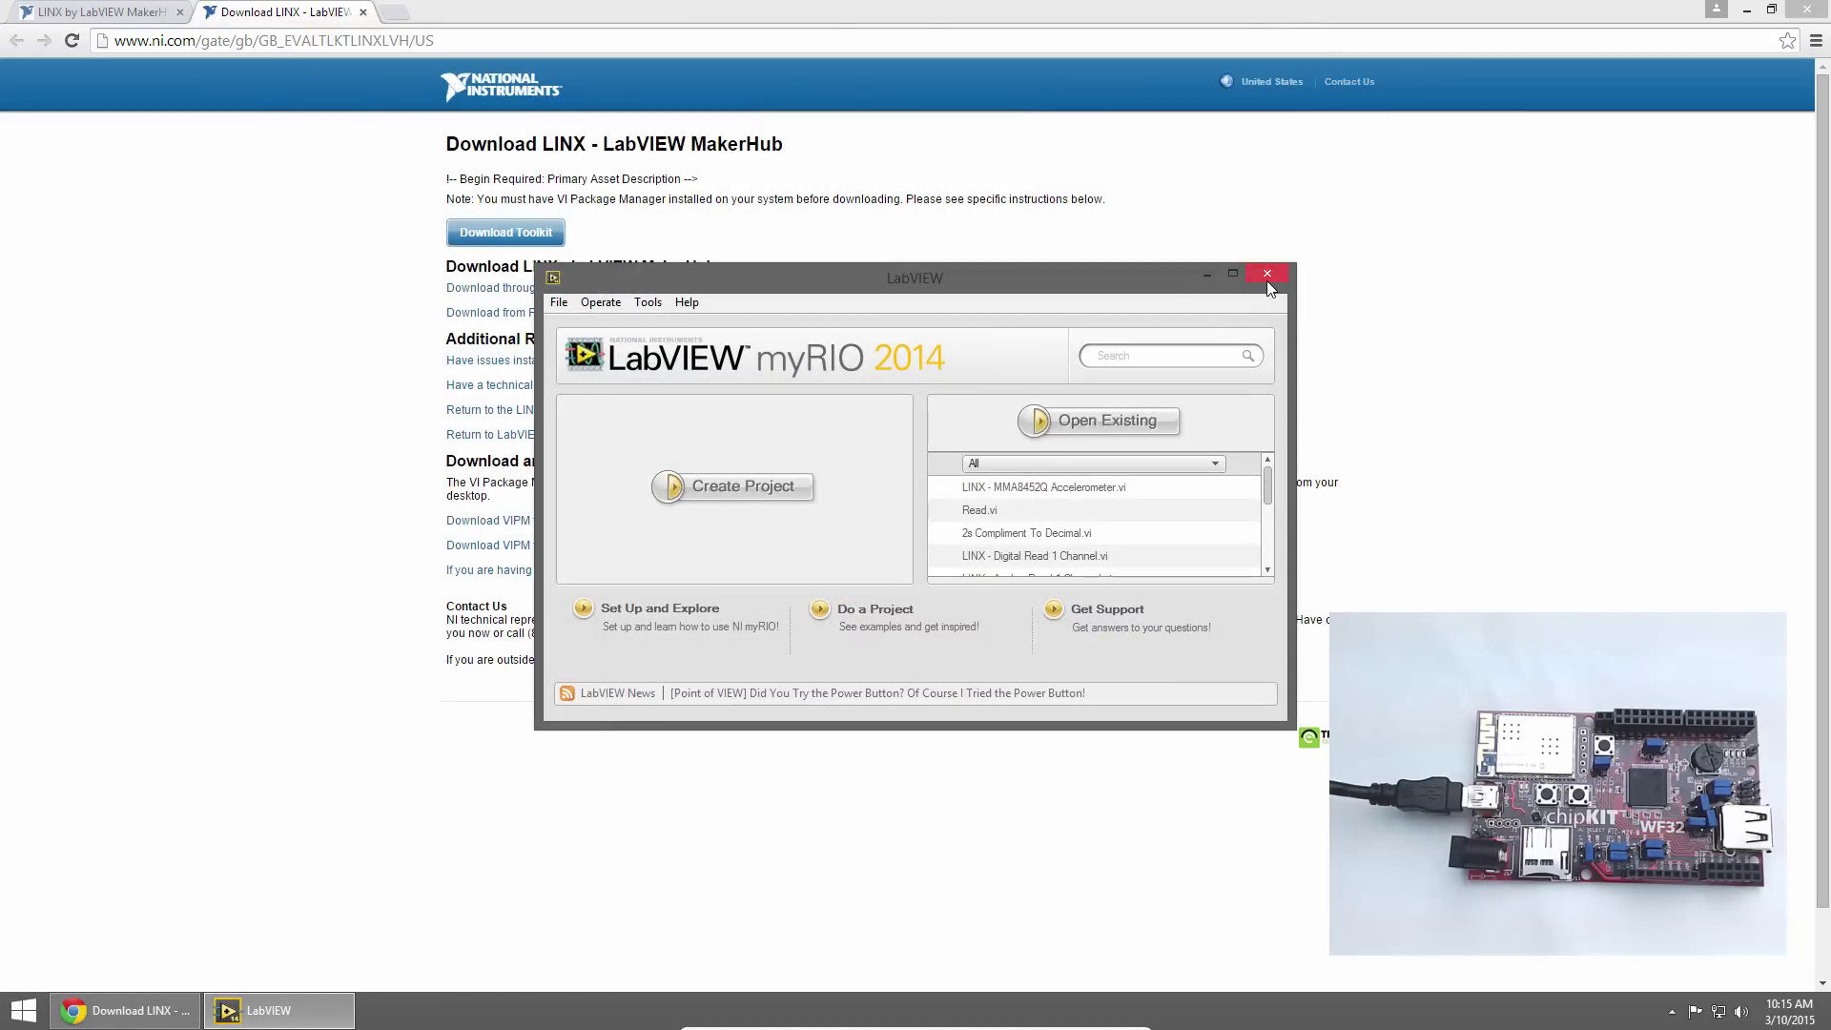
left_click(1267, 279)
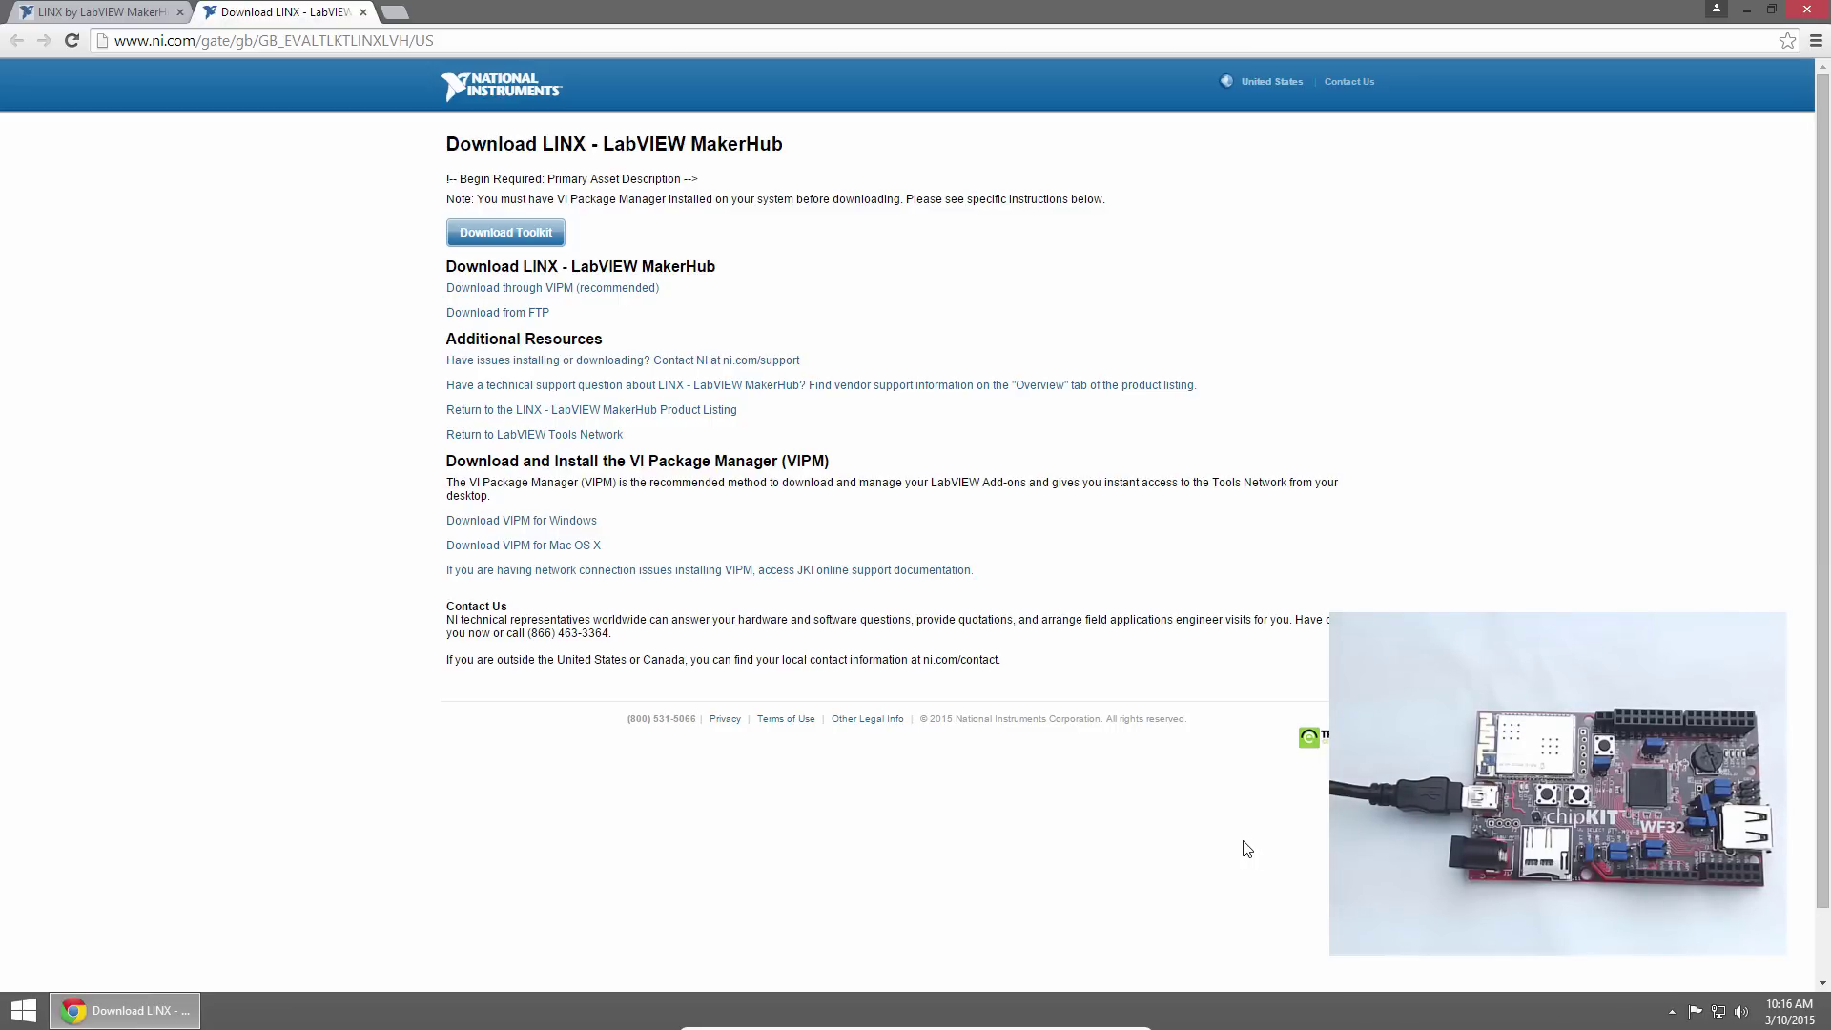
- Open Device Manager and find the board as USB Serial Port (COM4) under Ports (COM & LPT)
right_click(25, 1010)
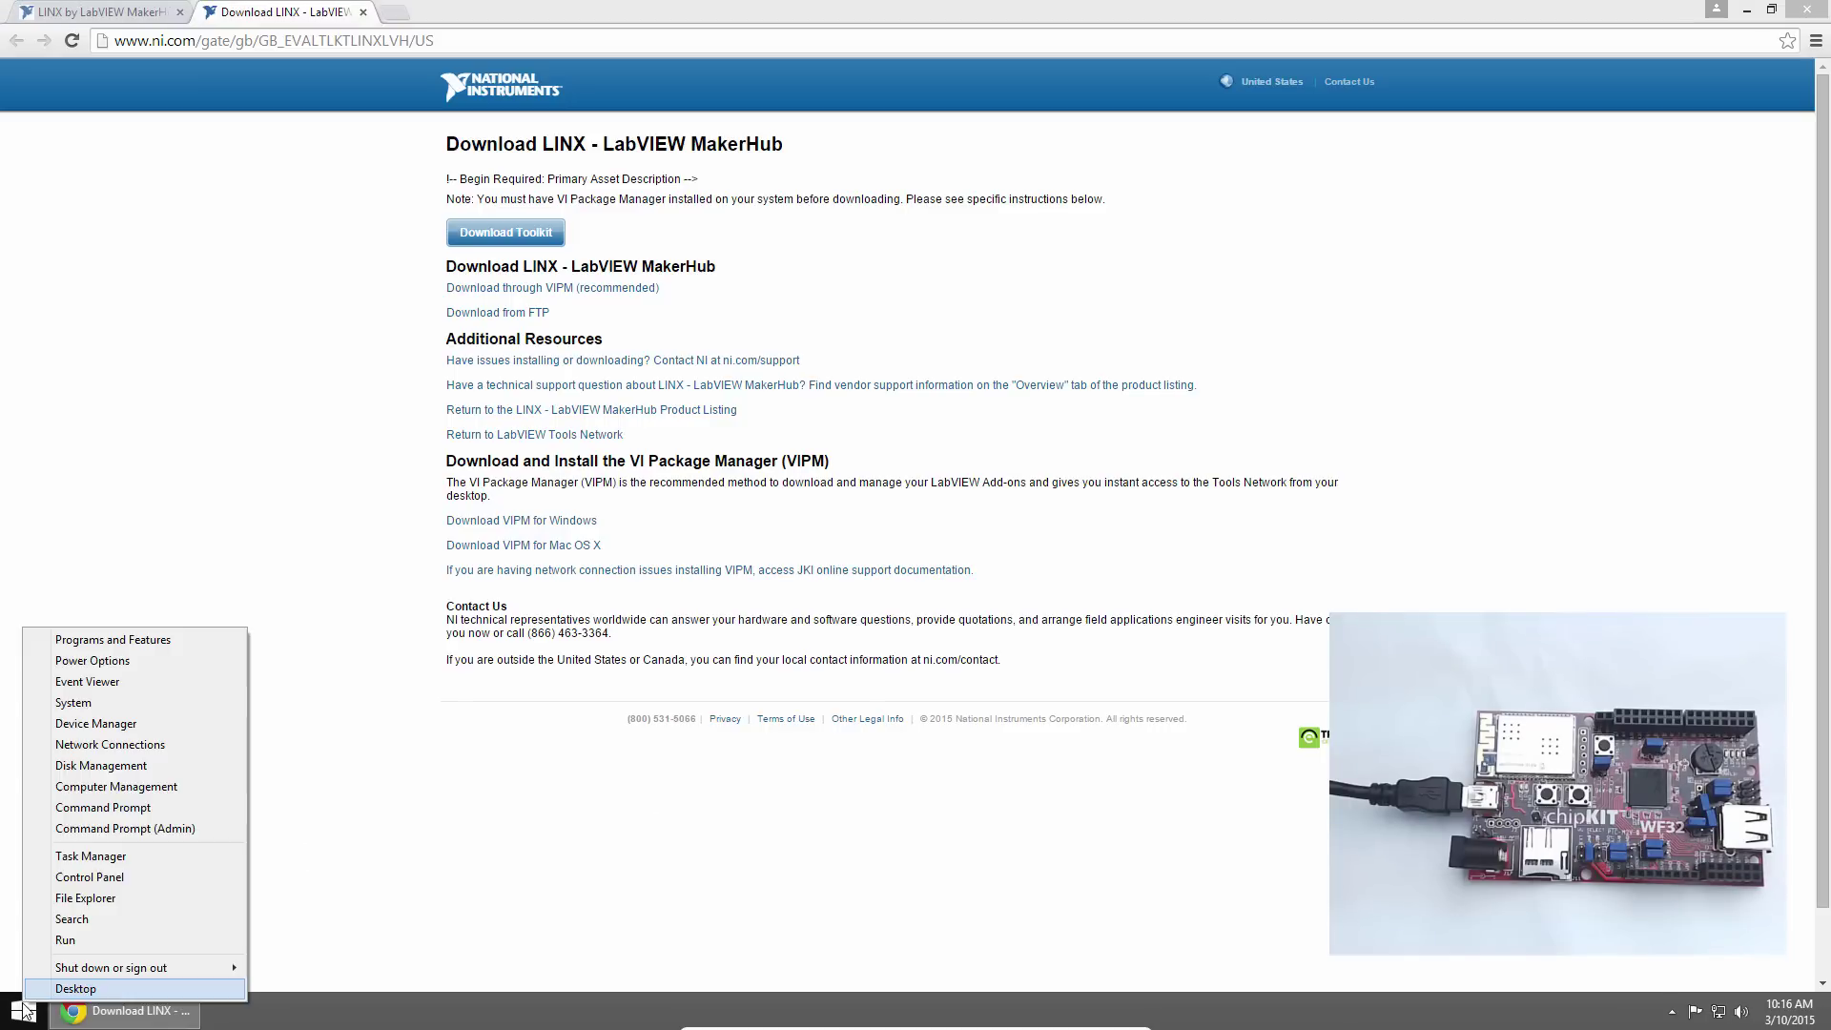
left_click(95, 724)
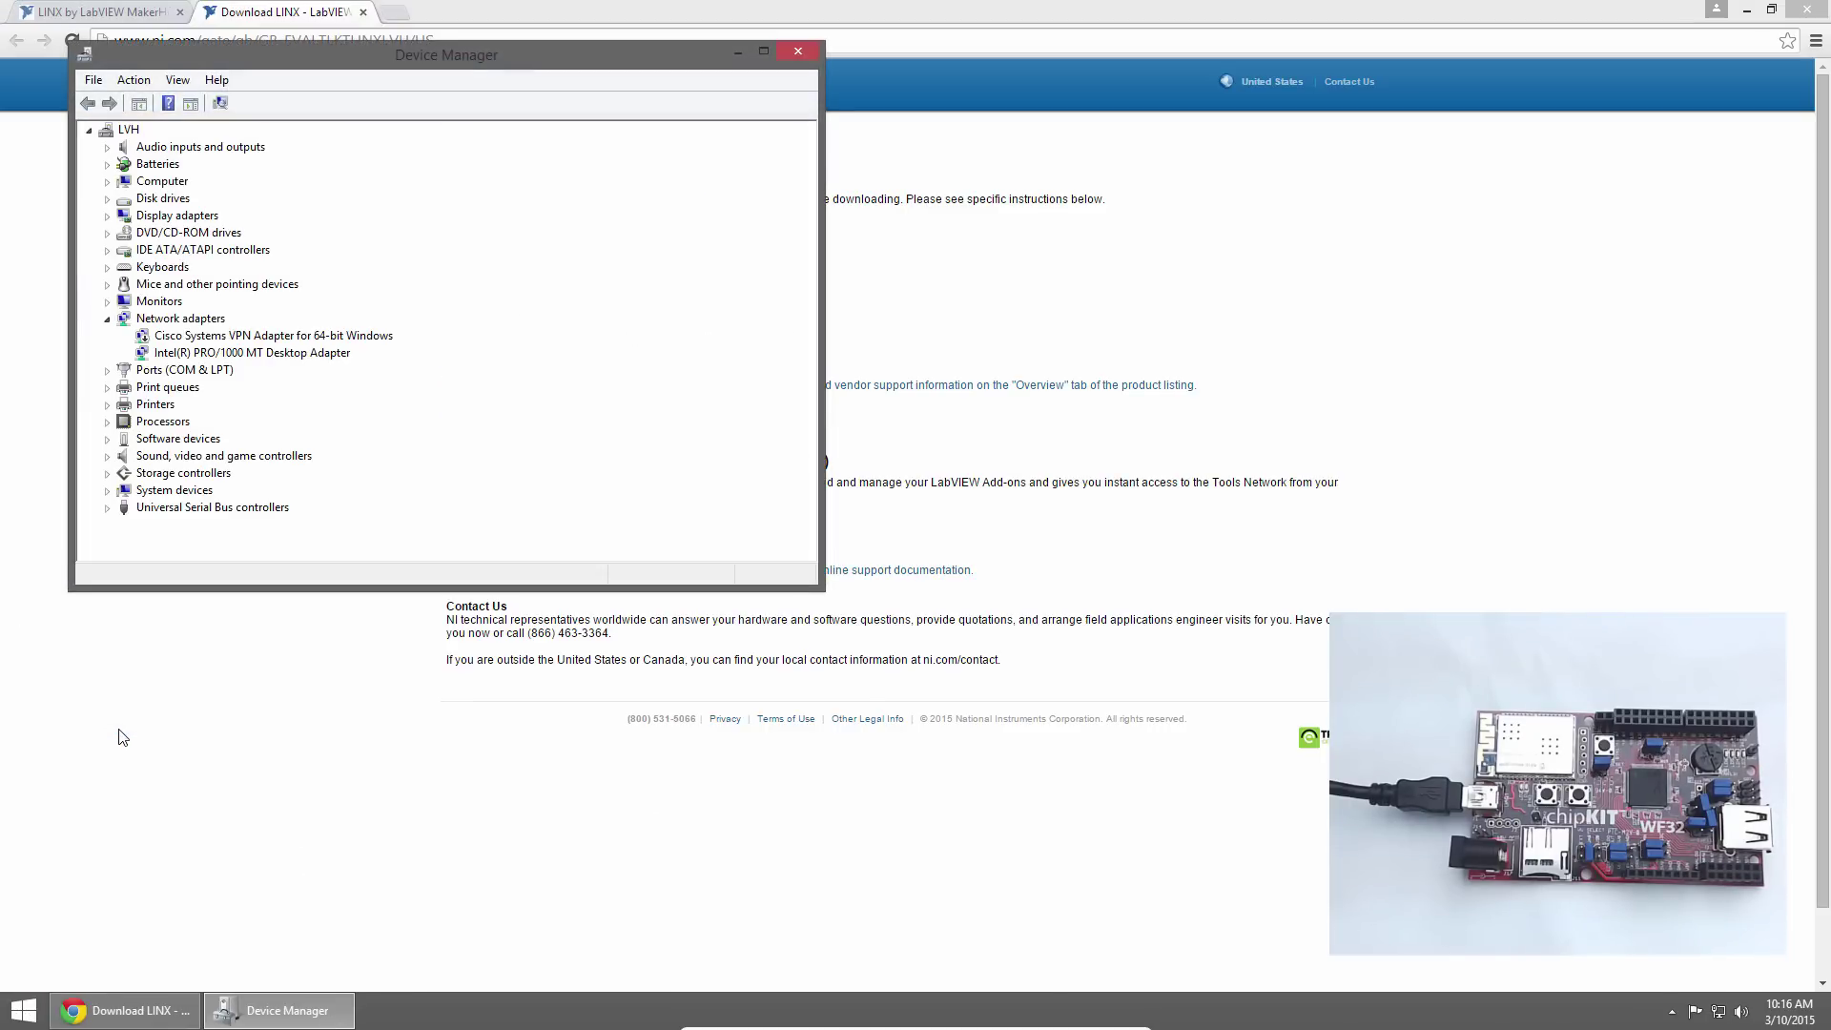
left_click(108, 371)
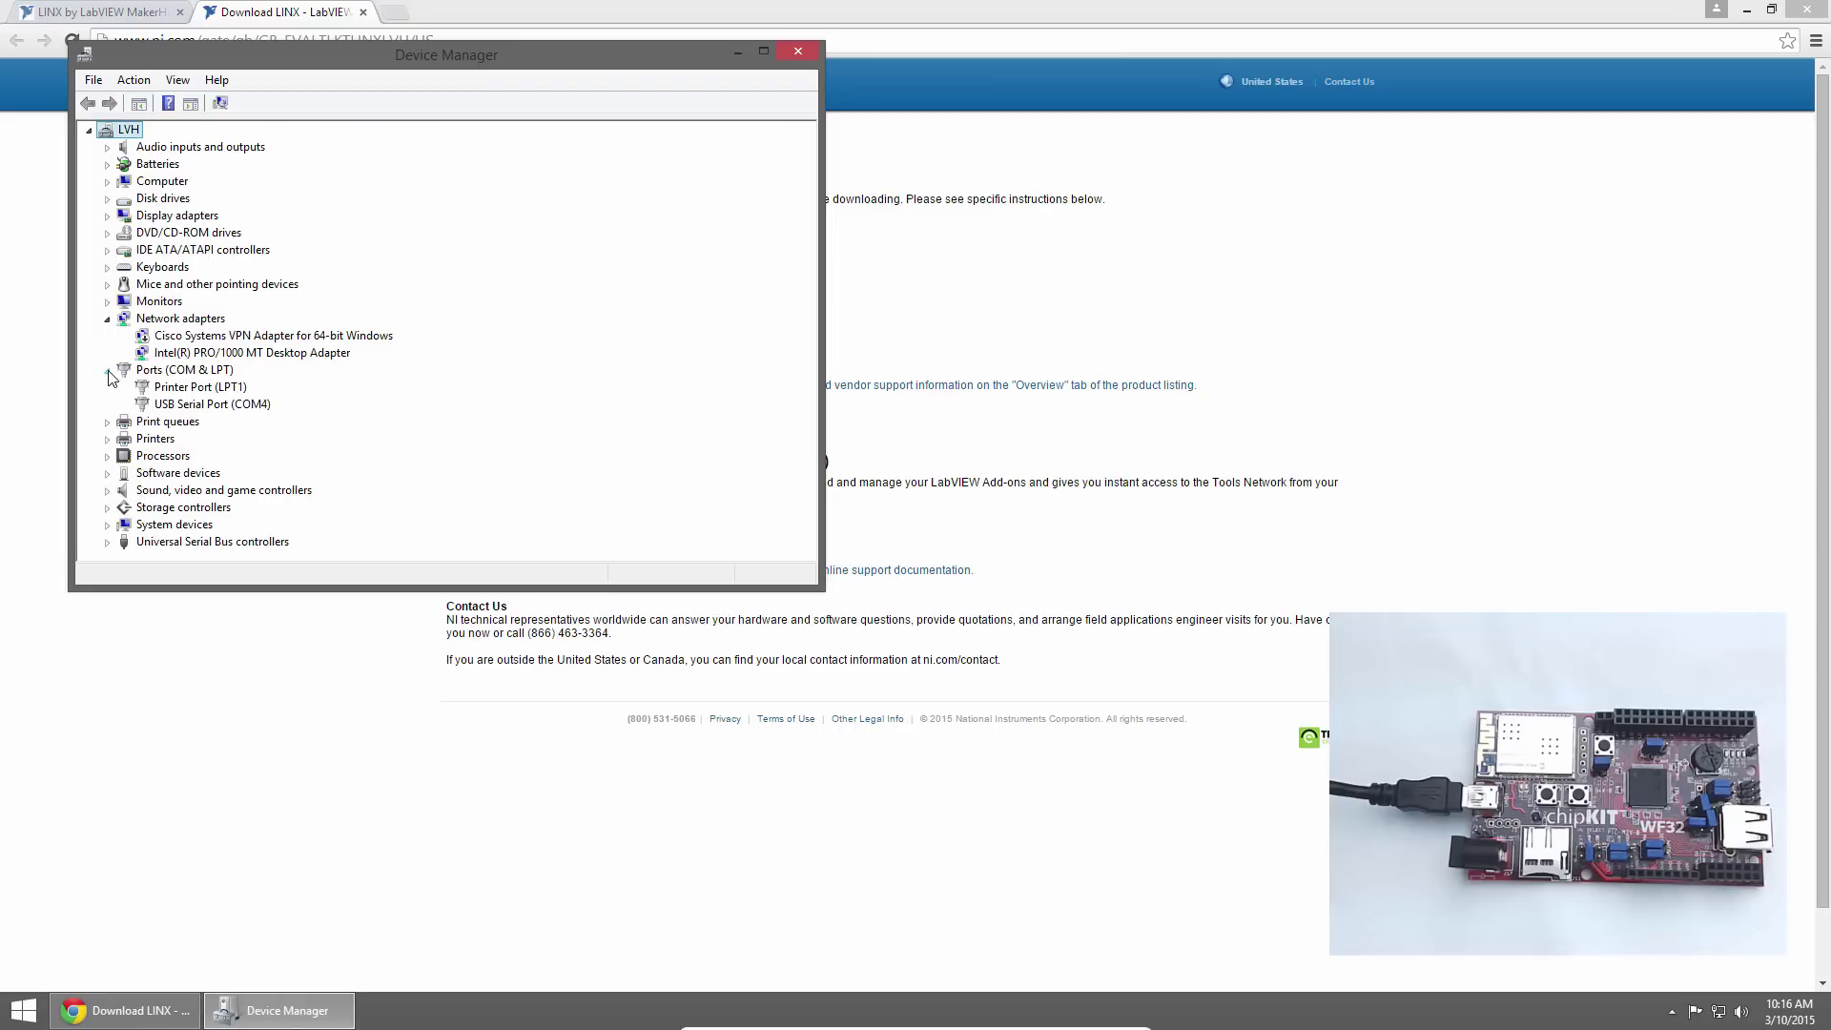
left_click(196, 406)
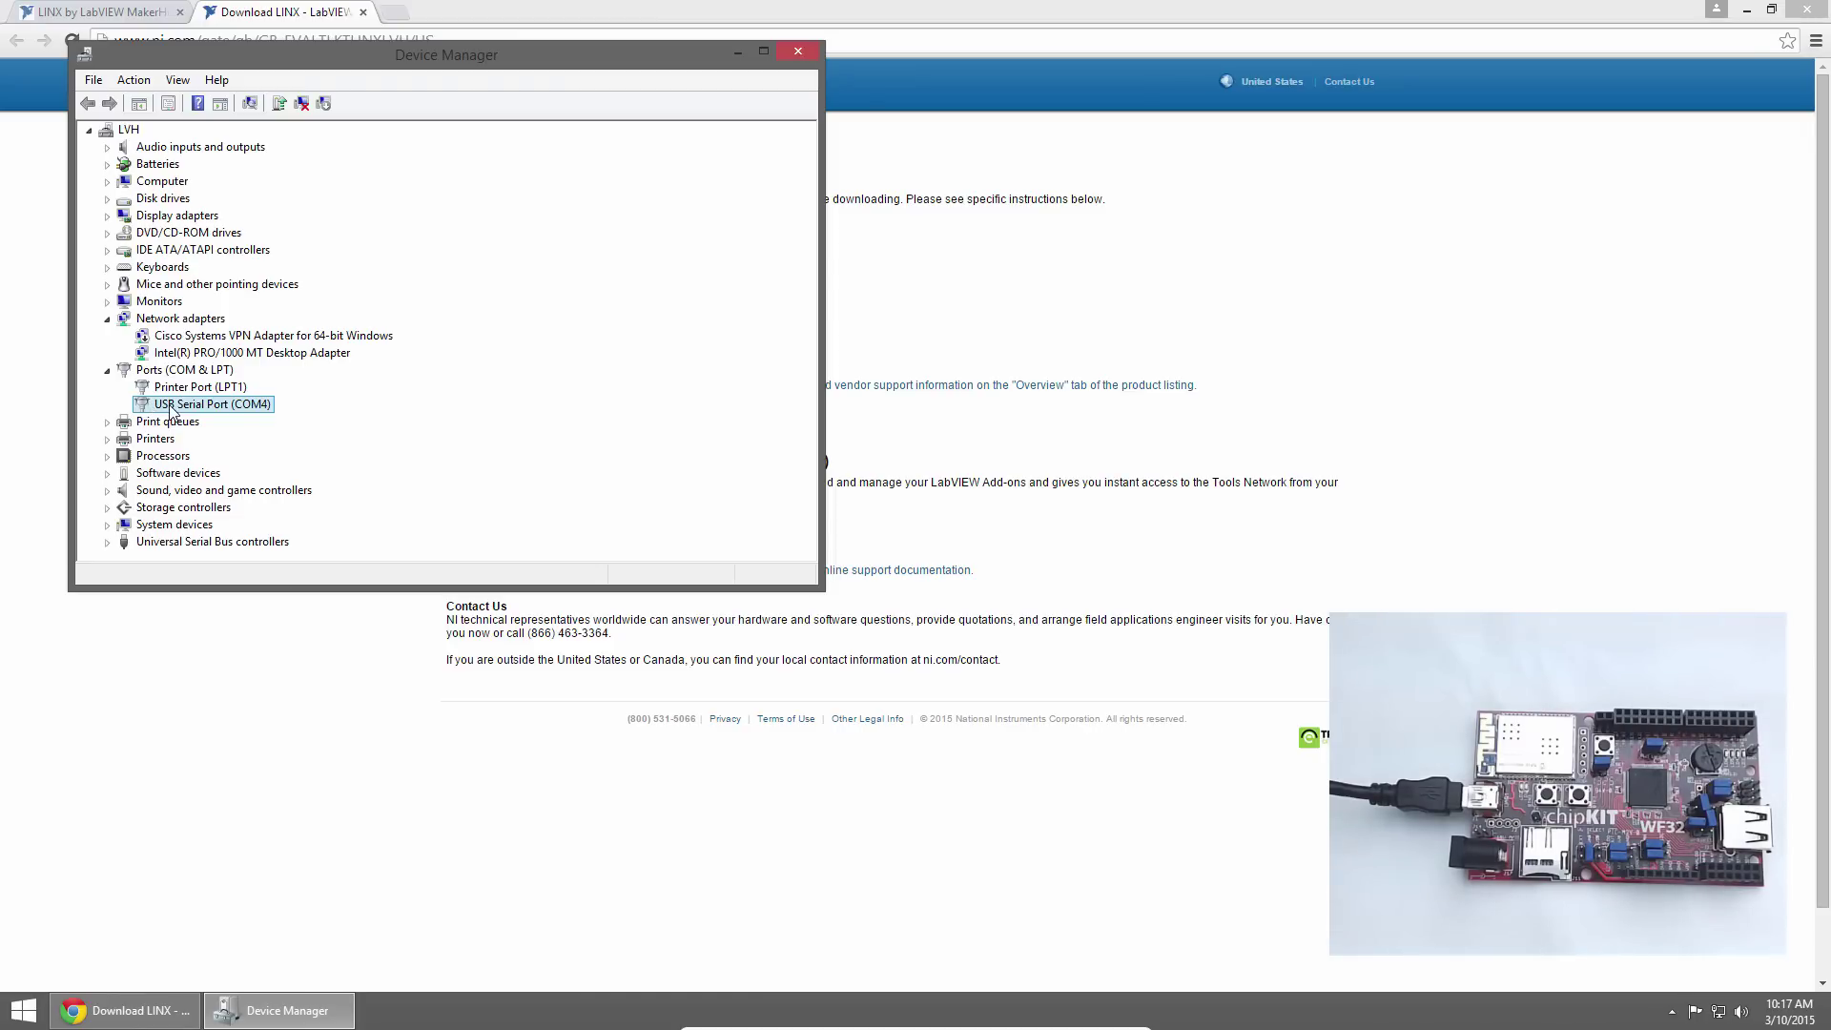
- Set the COM4 port's latency timer to 1 ms in its advanced settings
right_click(172, 410)
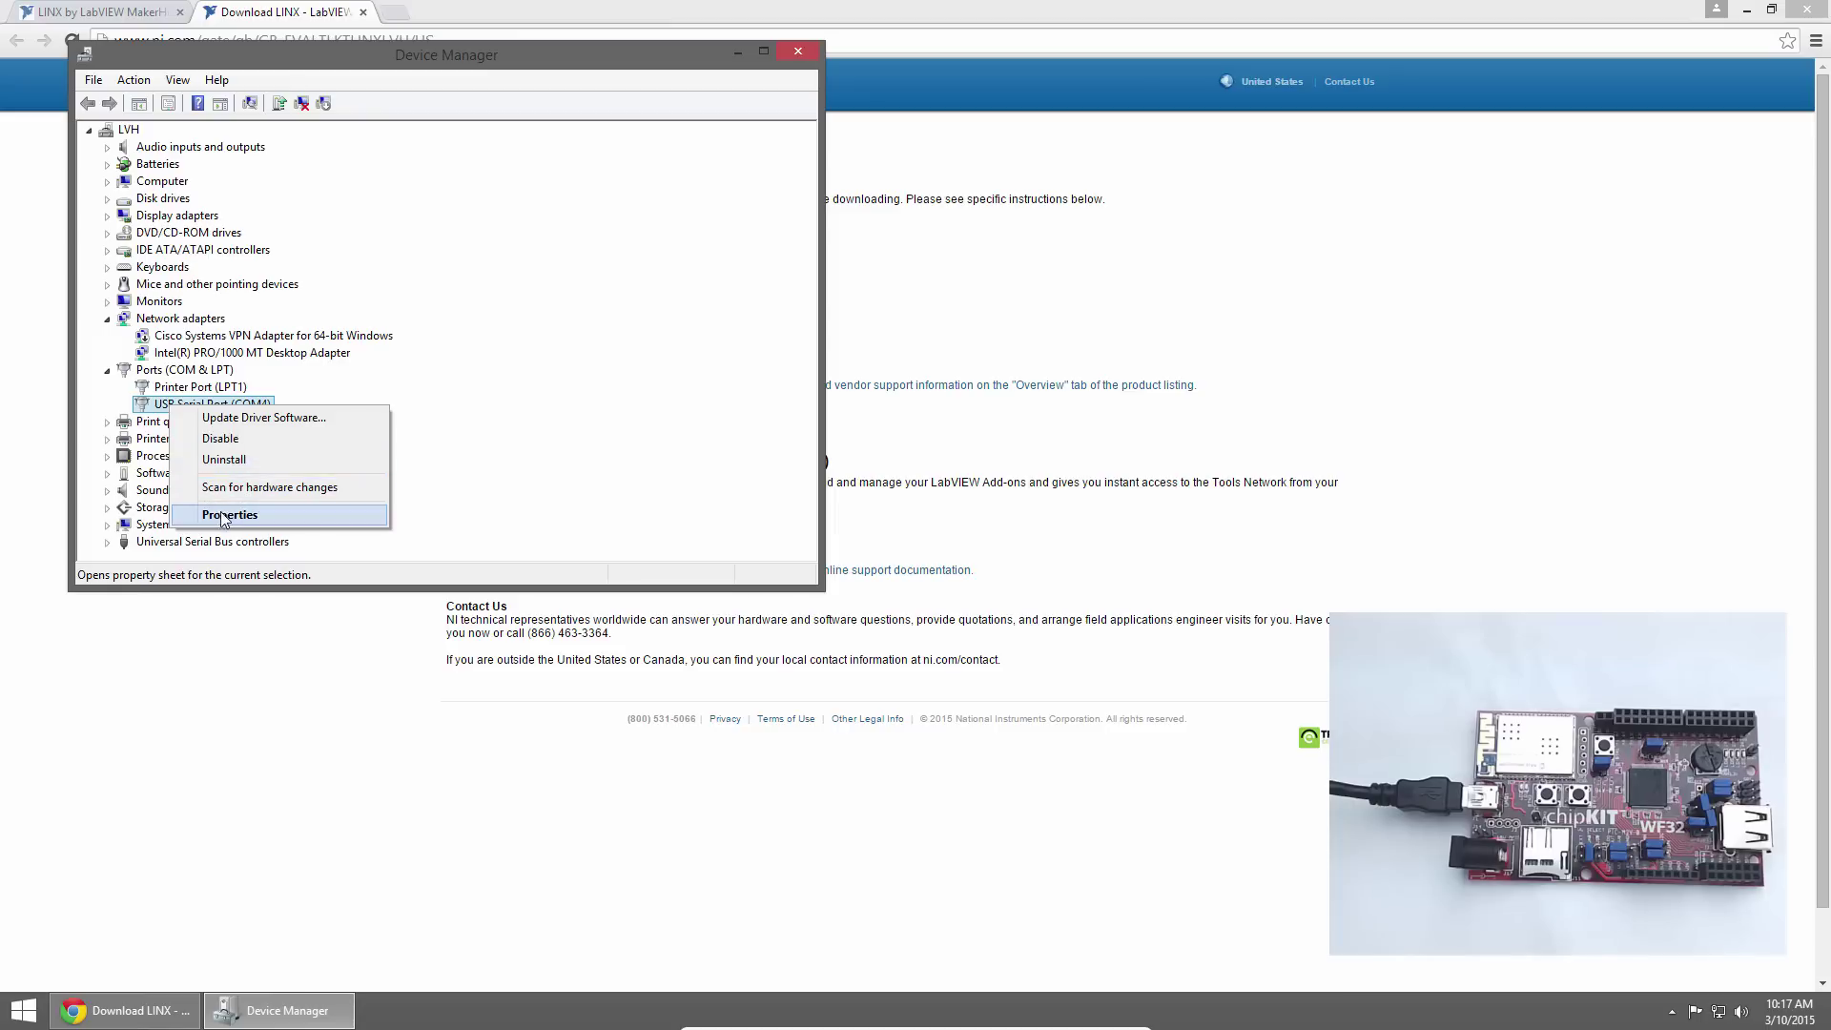
left_click(226, 519)
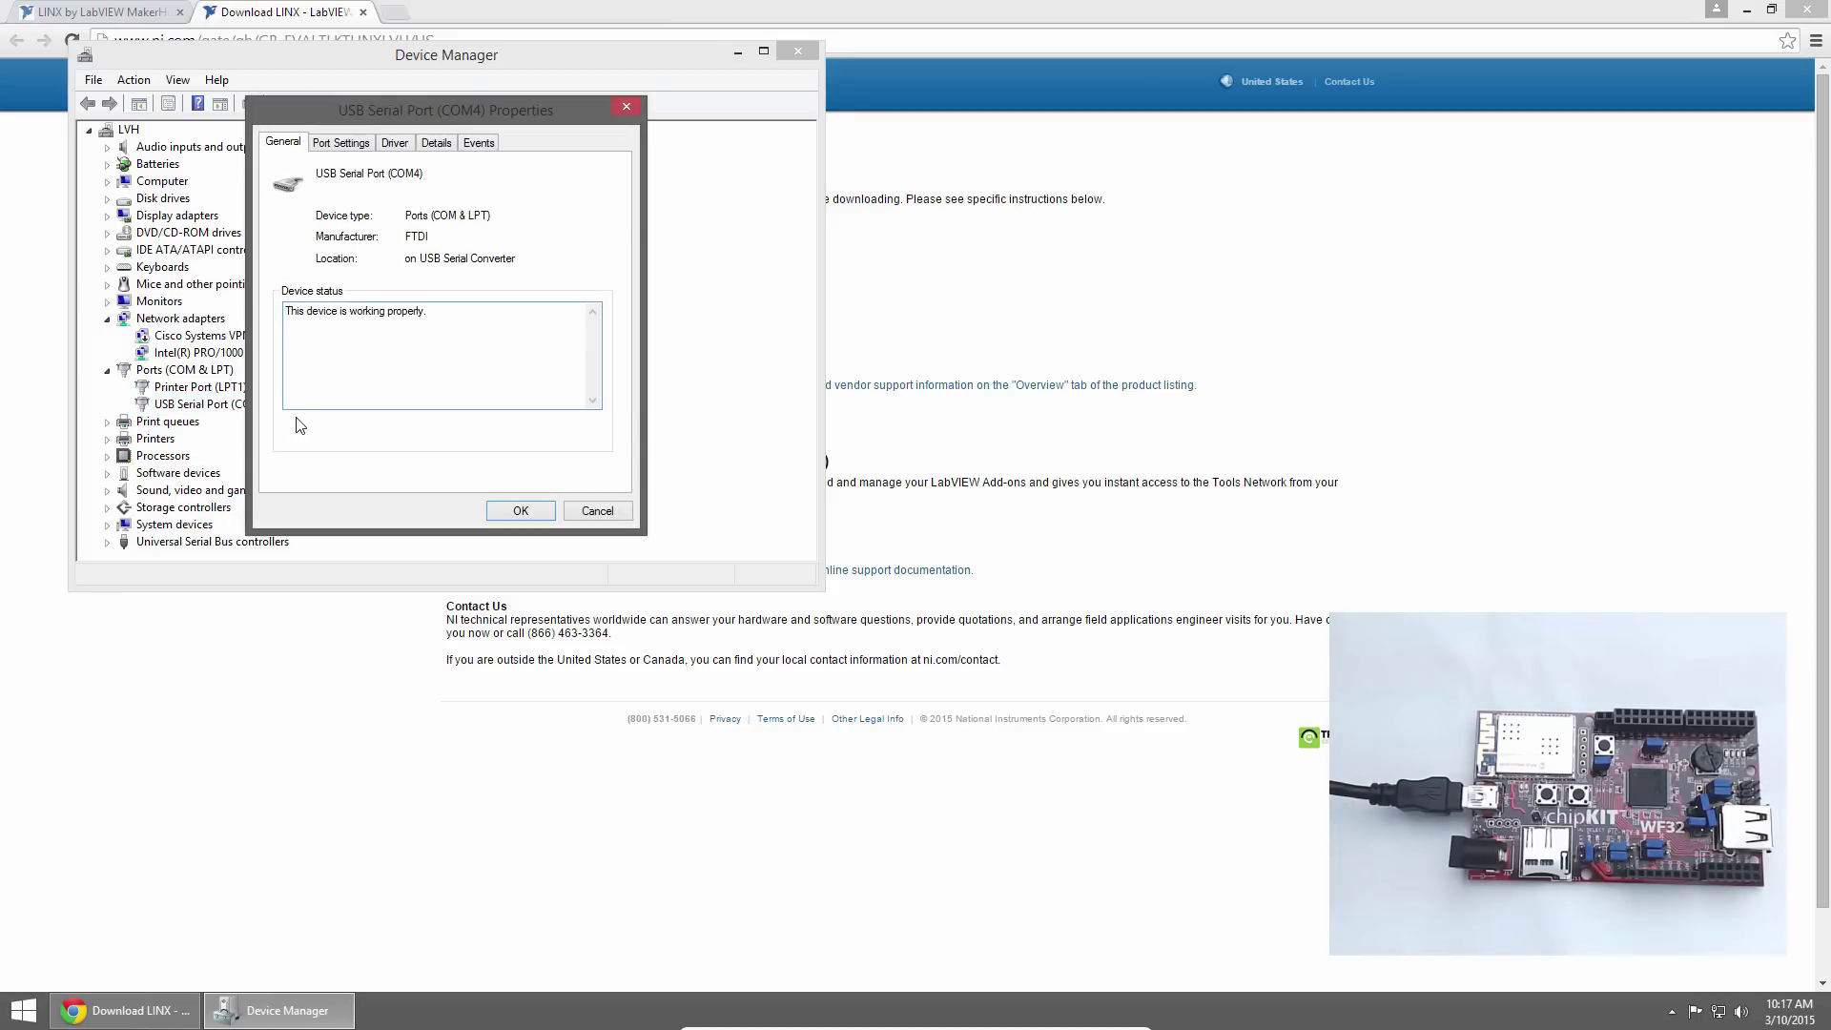
left_click(361, 146)
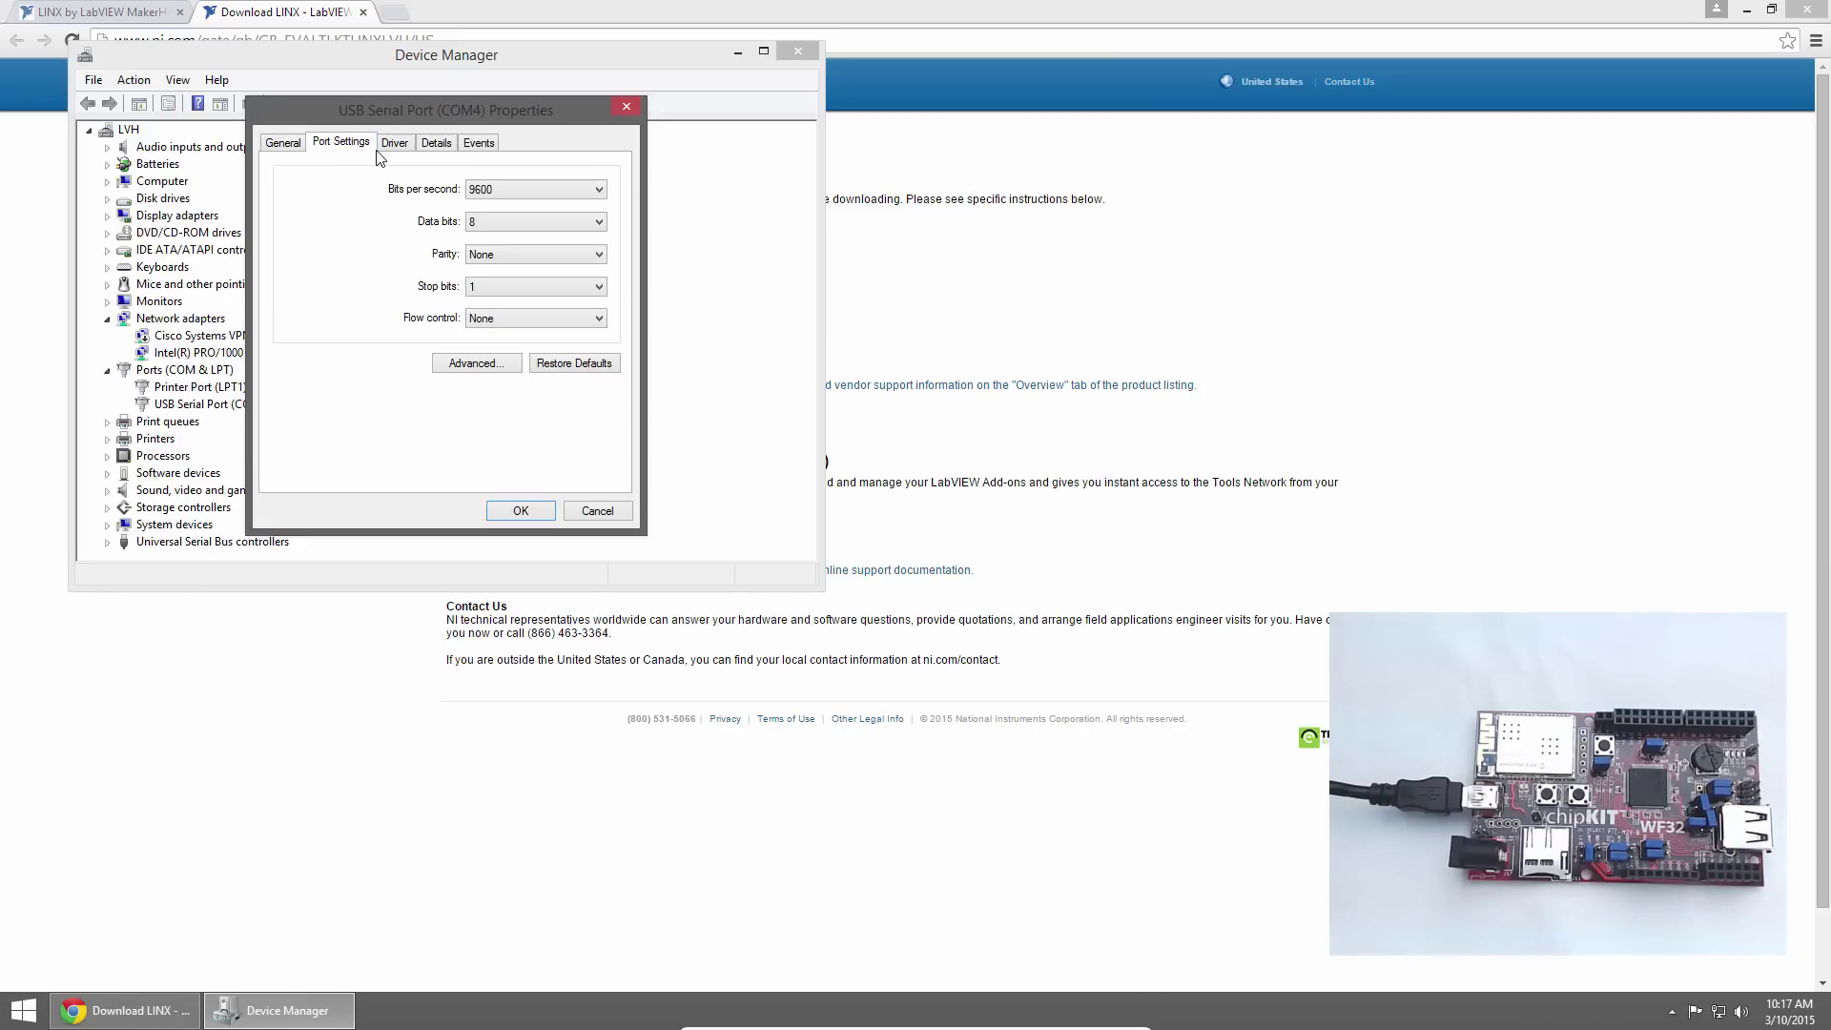
left_click(477, 364)
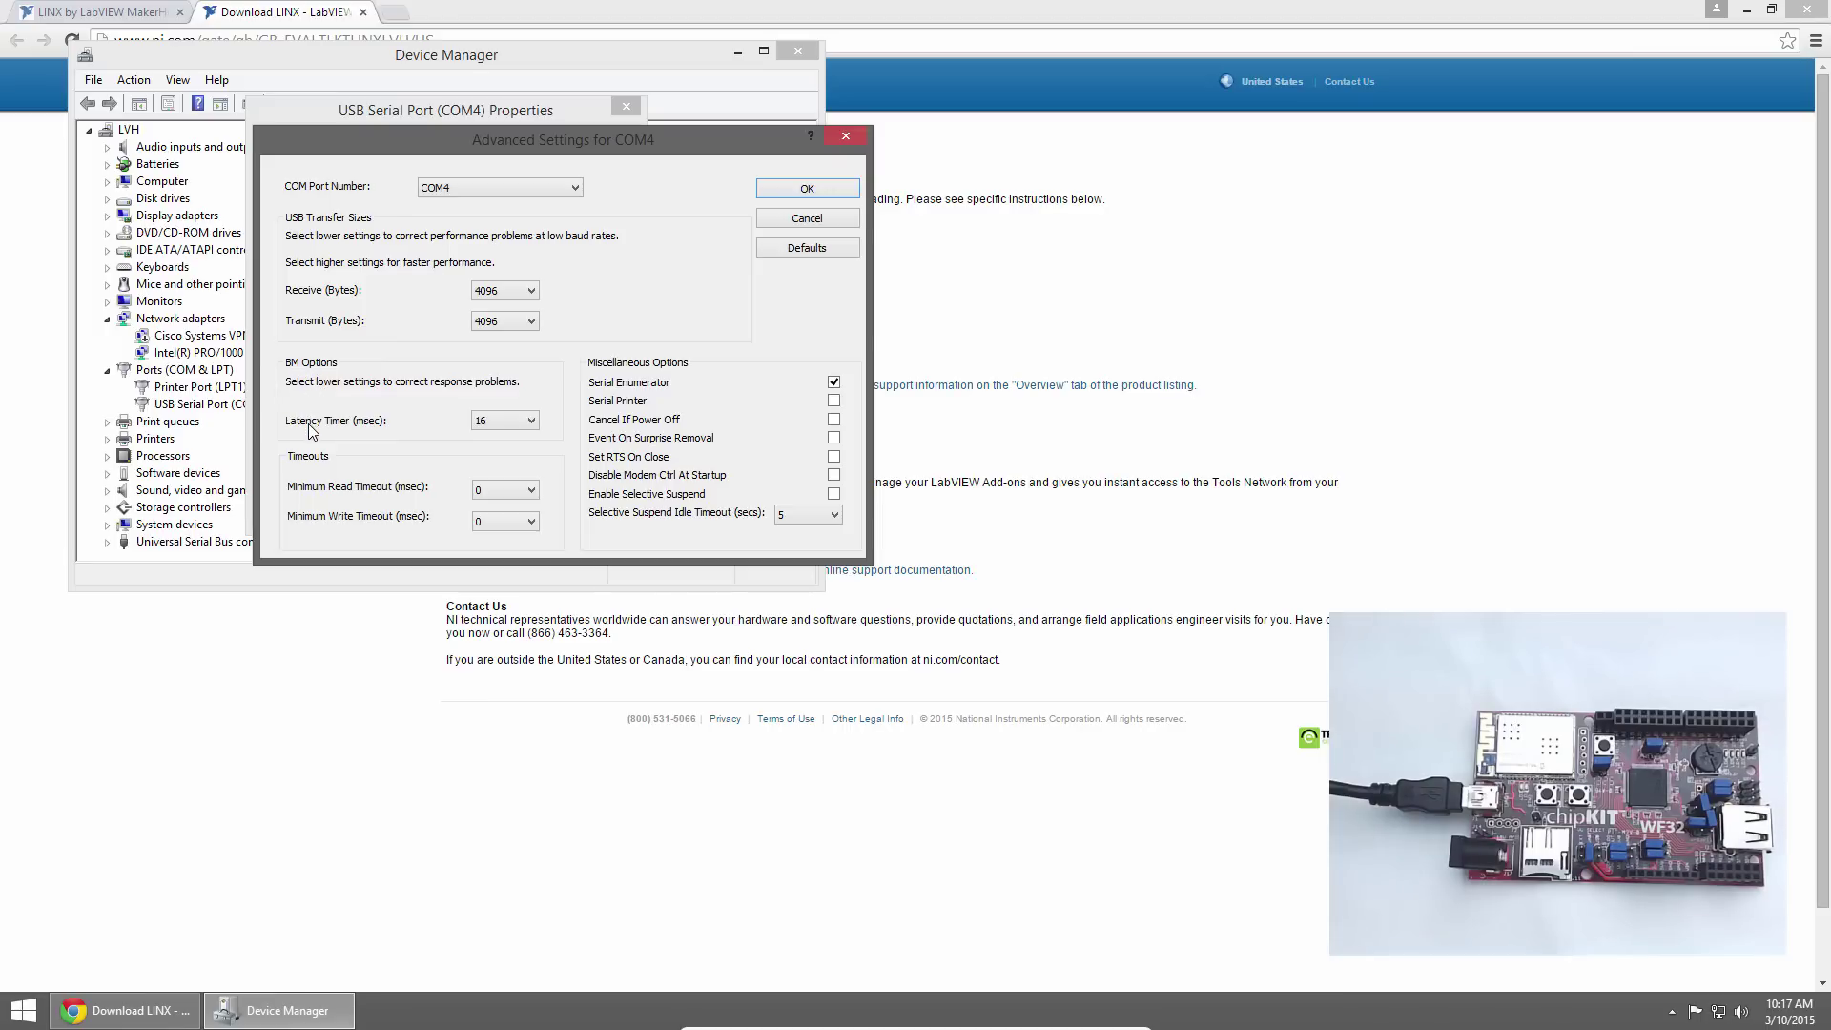
left_click(515, 423)
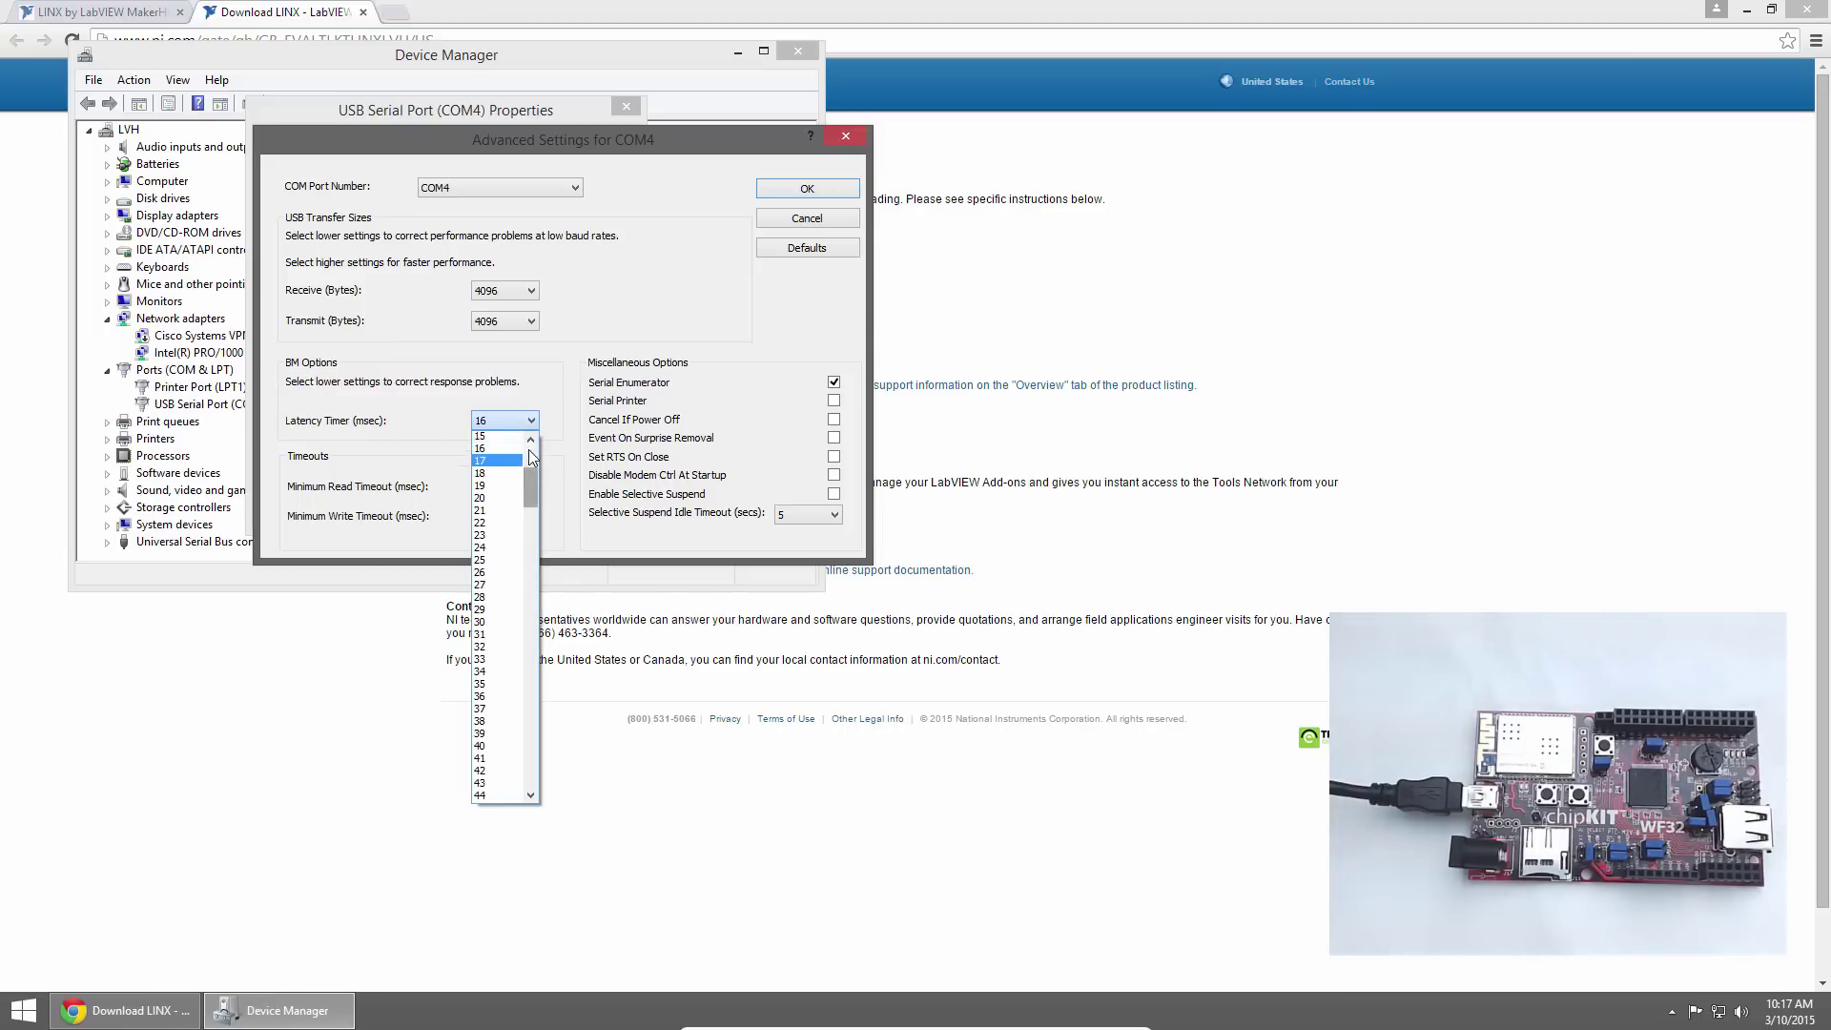
left_click(481, 439)
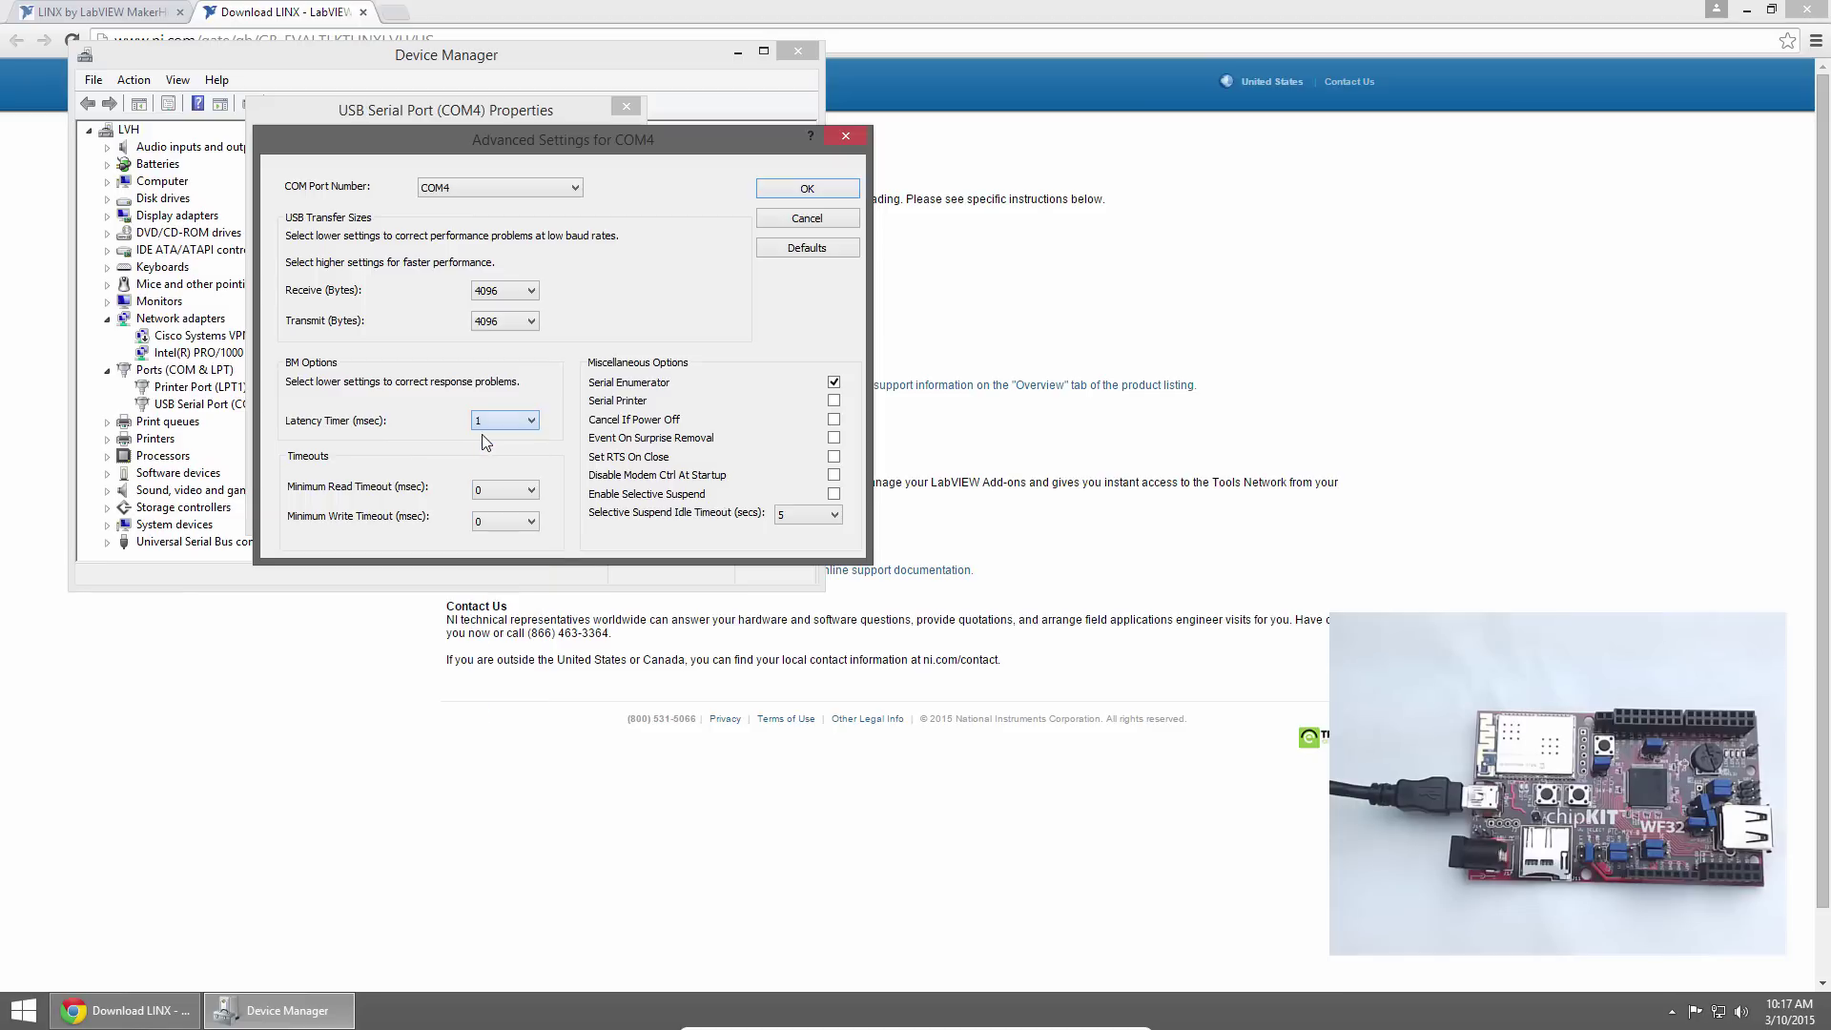
left_click(802, 190)
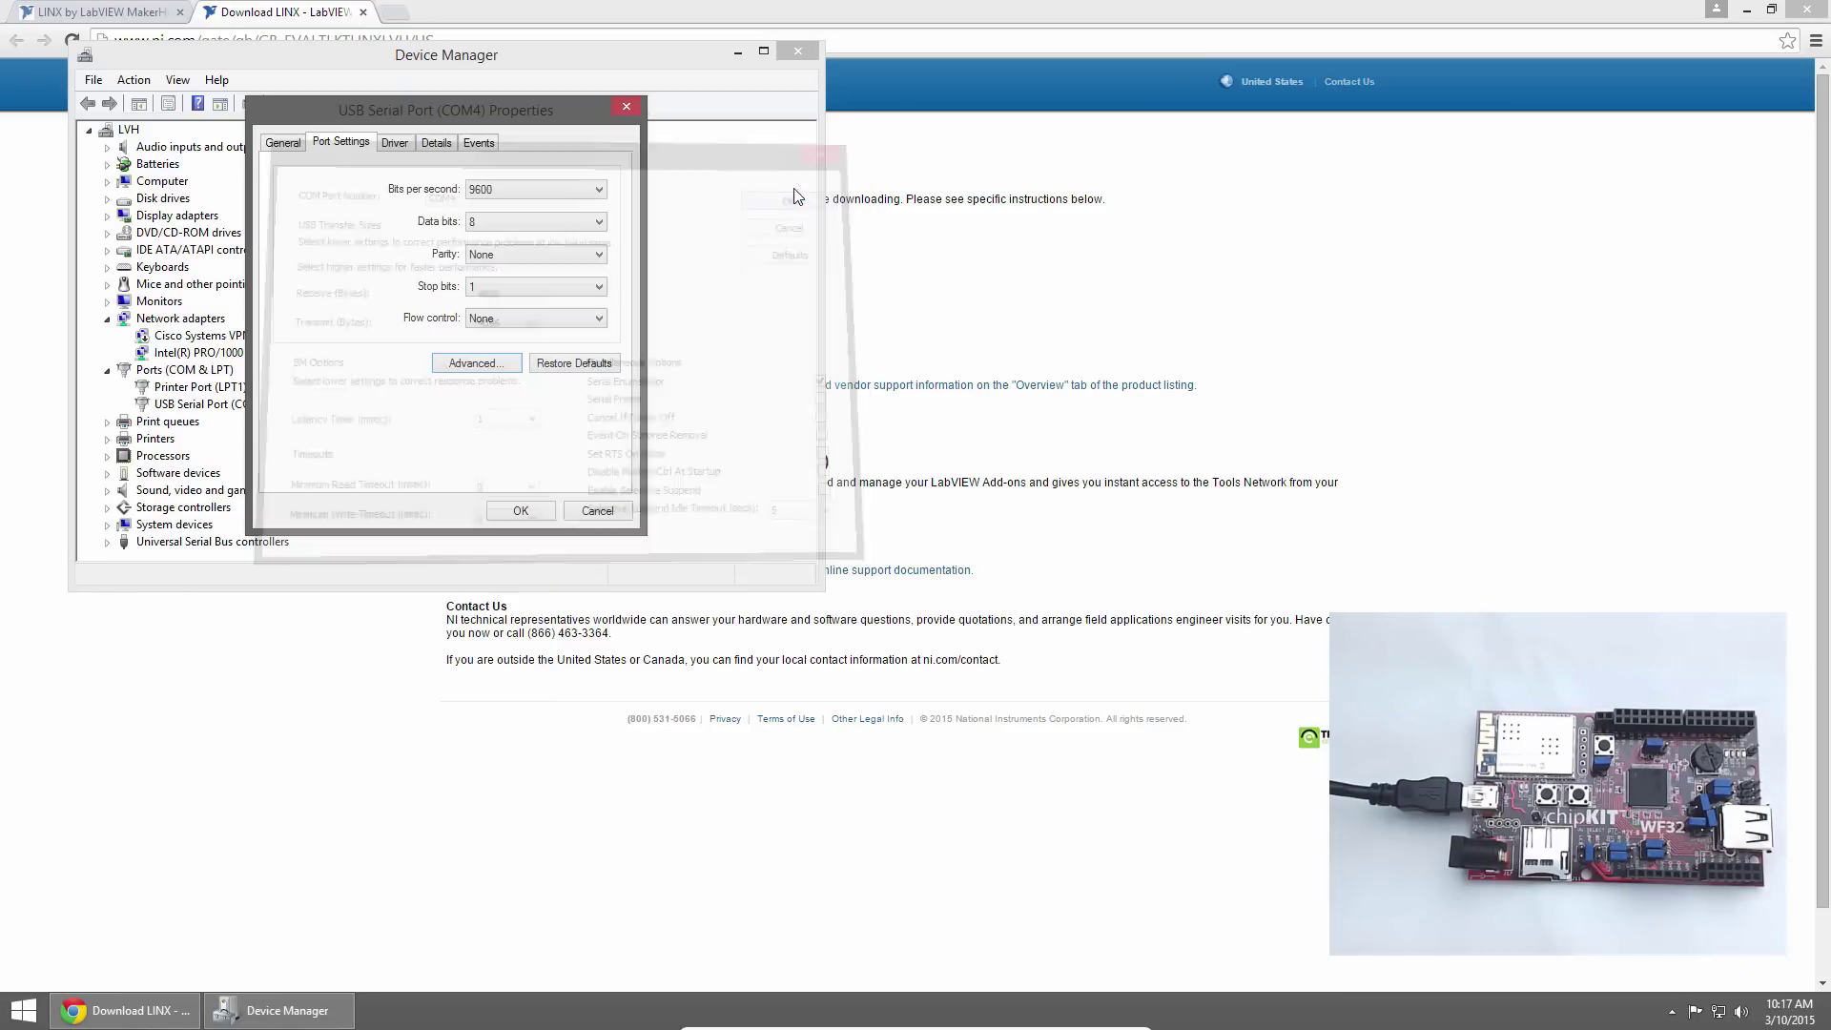
- Save the port properties, then close Device Manager and Chrome
left_click(519, 511)
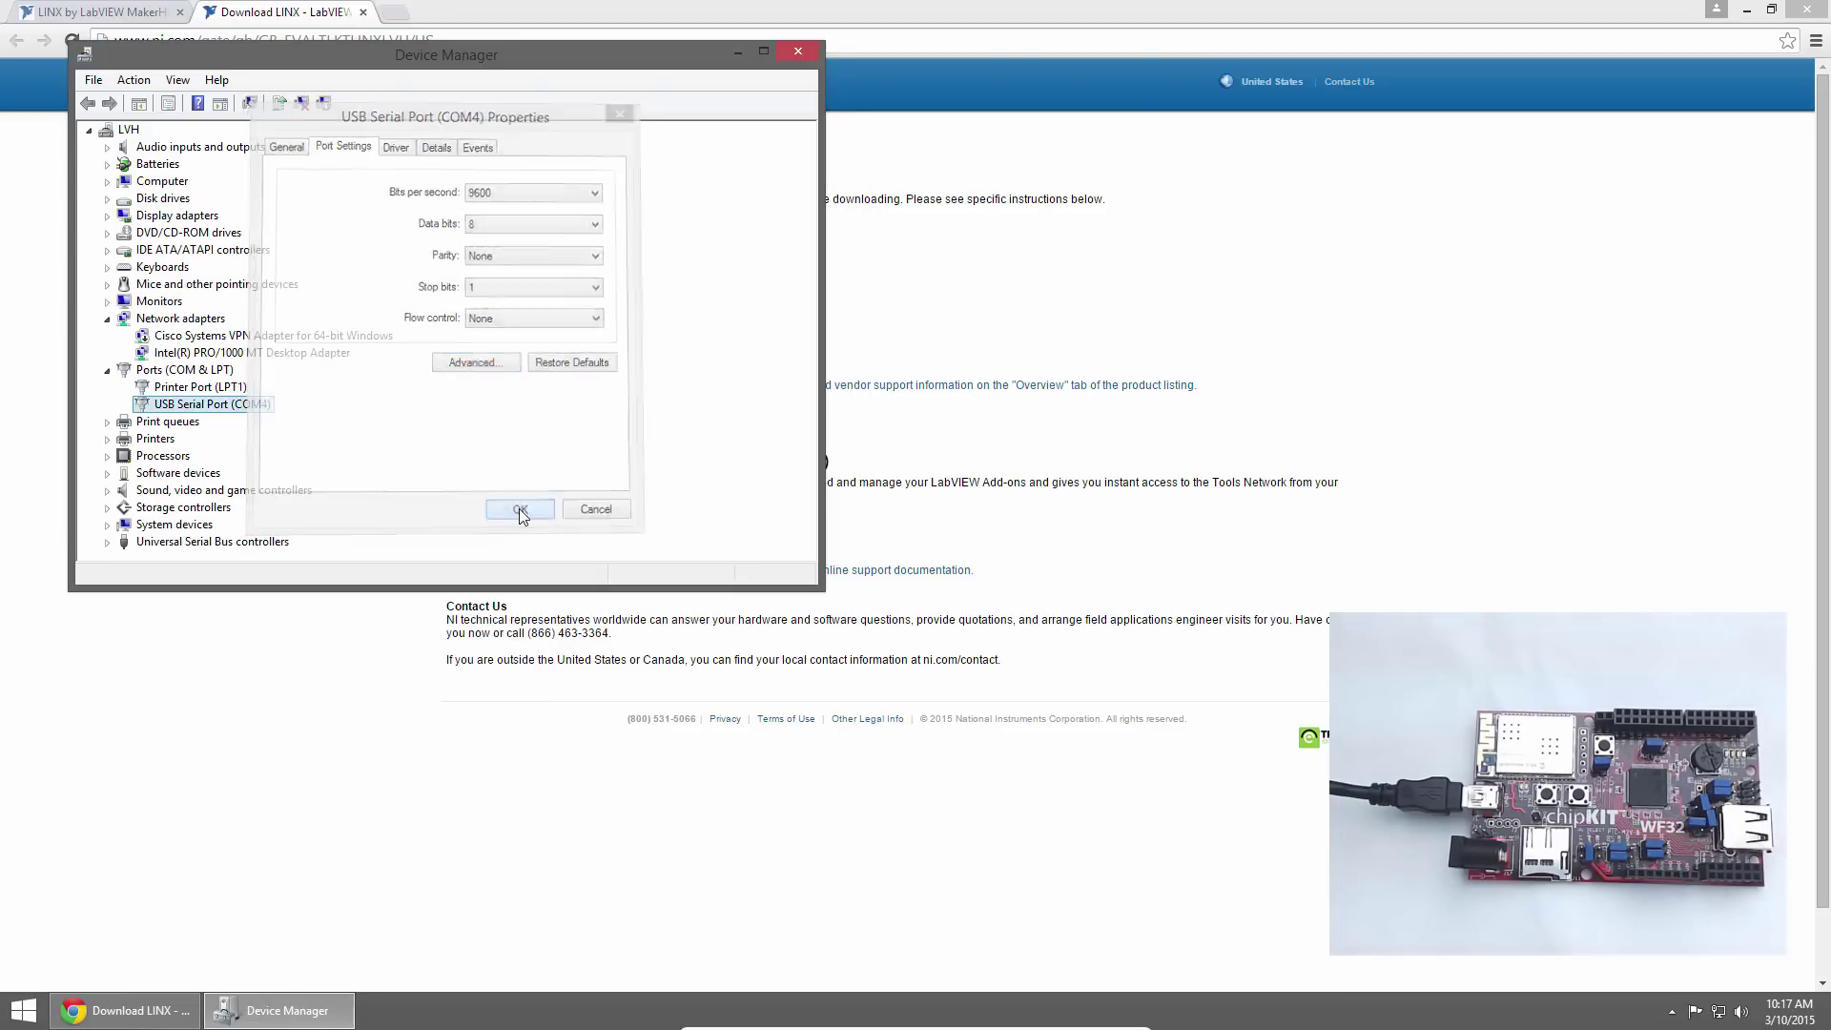
left_click(808, 53)
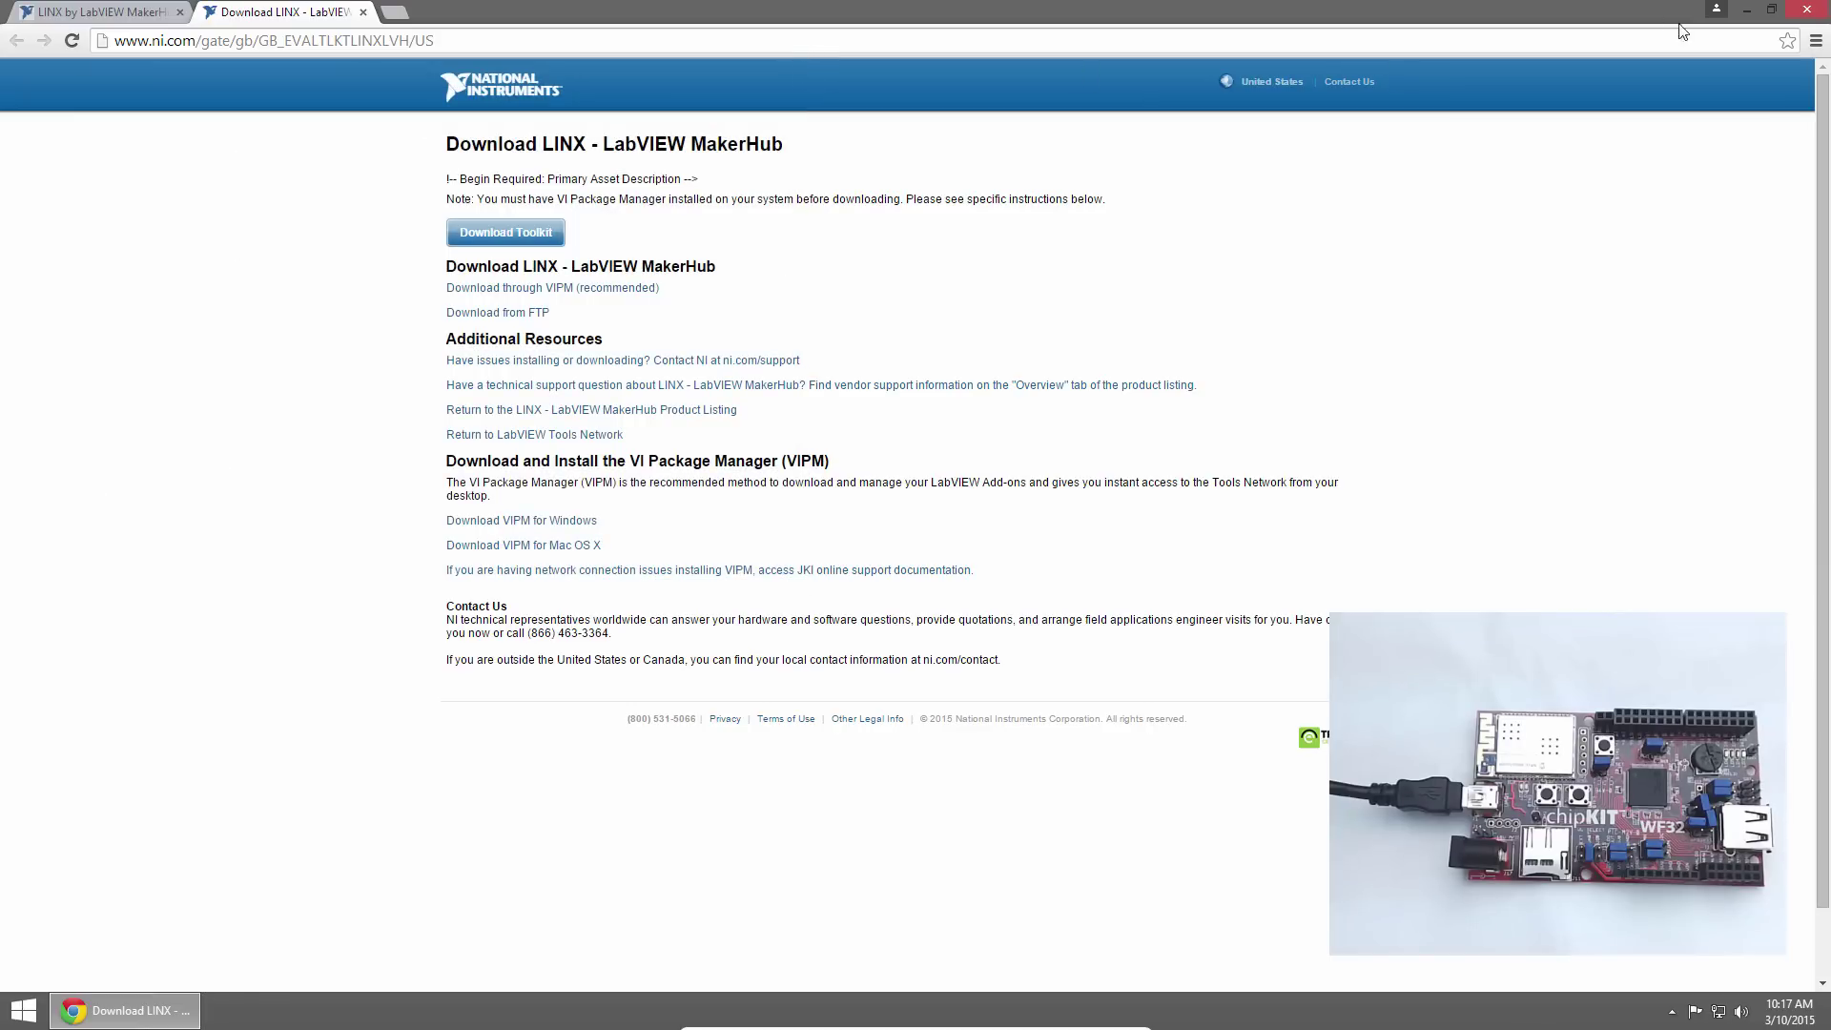
left_click(1807, 12)
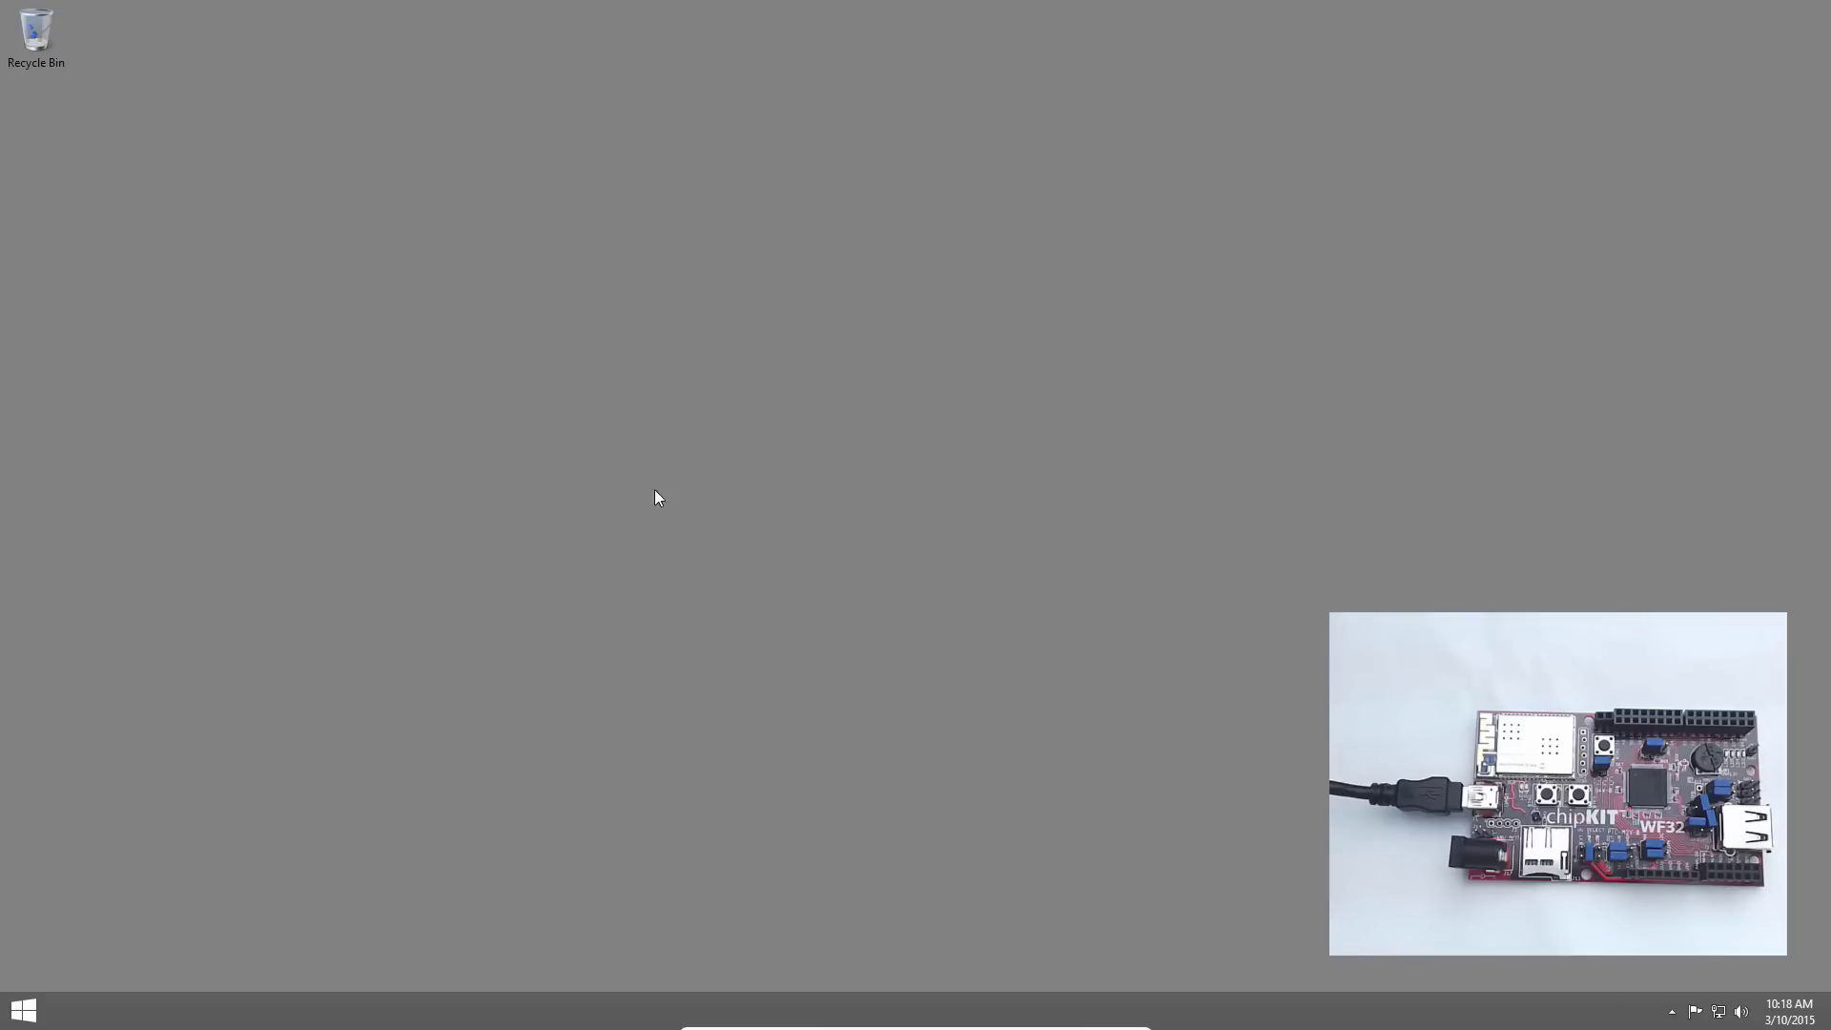
- Launch LabVIEW 2014 and open Tools > MakerHub > LINX > LINX Firmware Wizard
left_click(25, 1011)
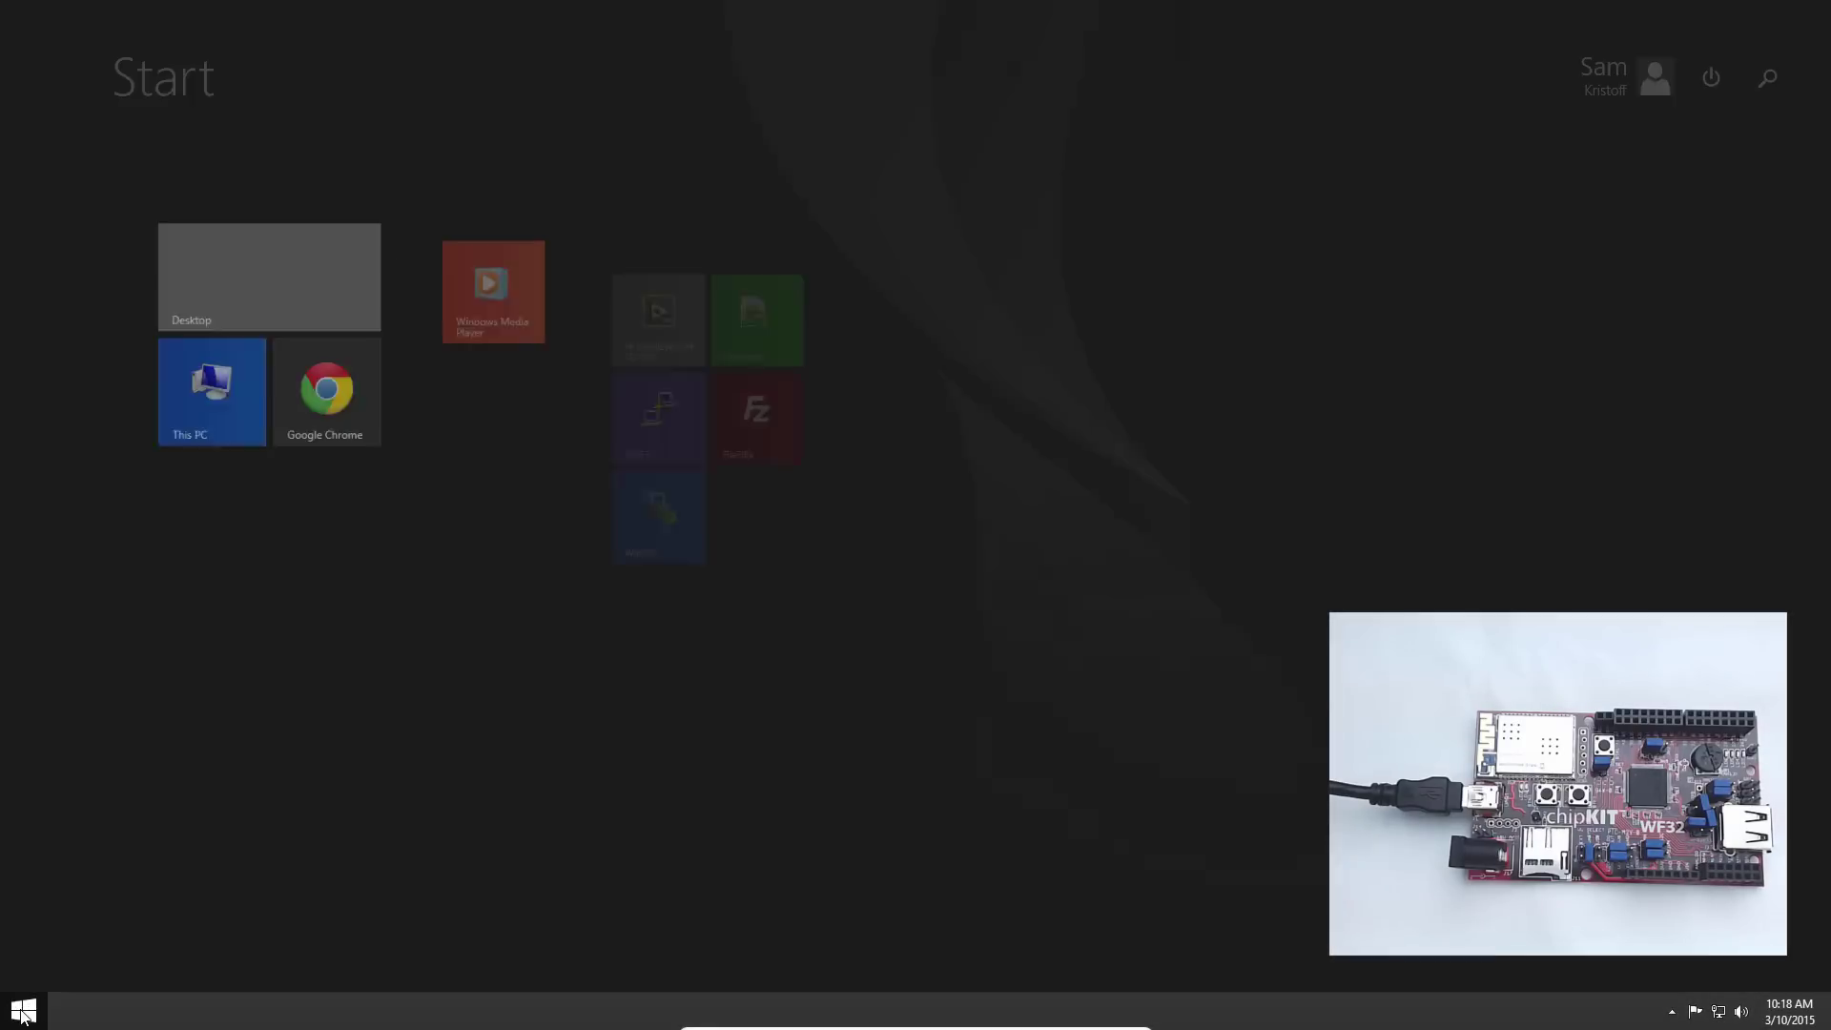
left_click(626, 270)
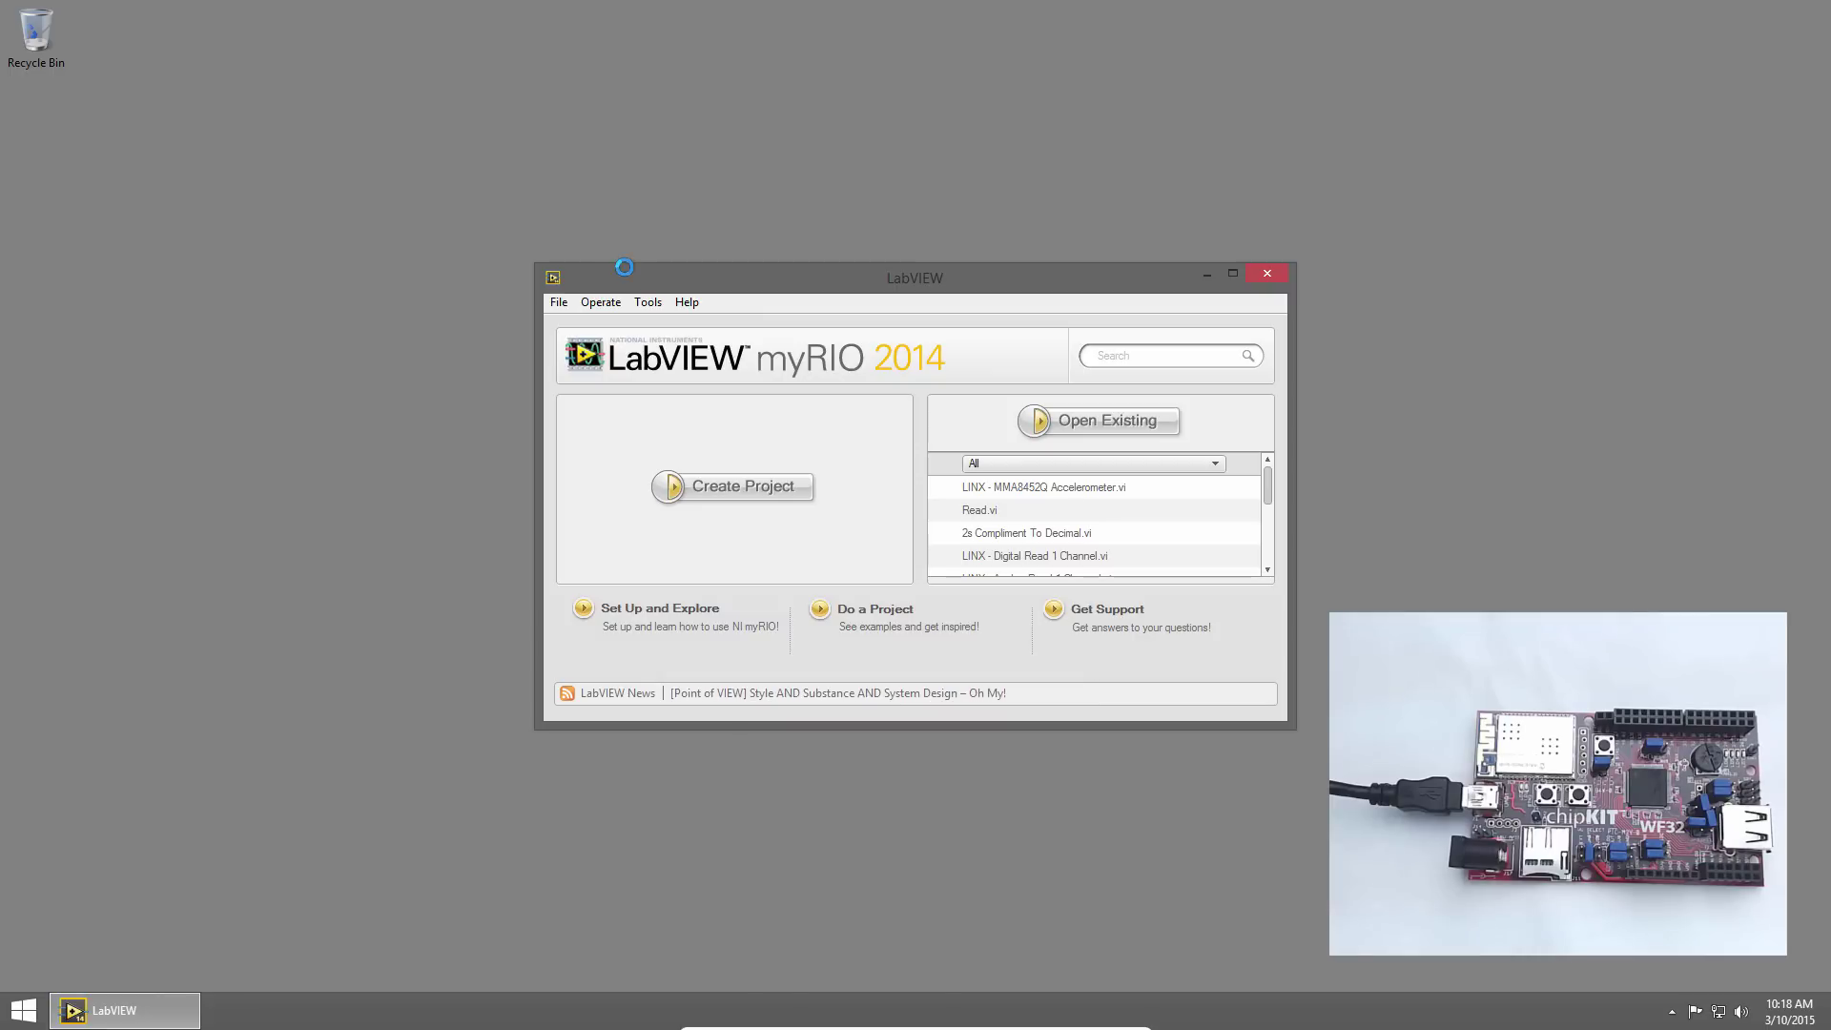
left_click(650, 302)
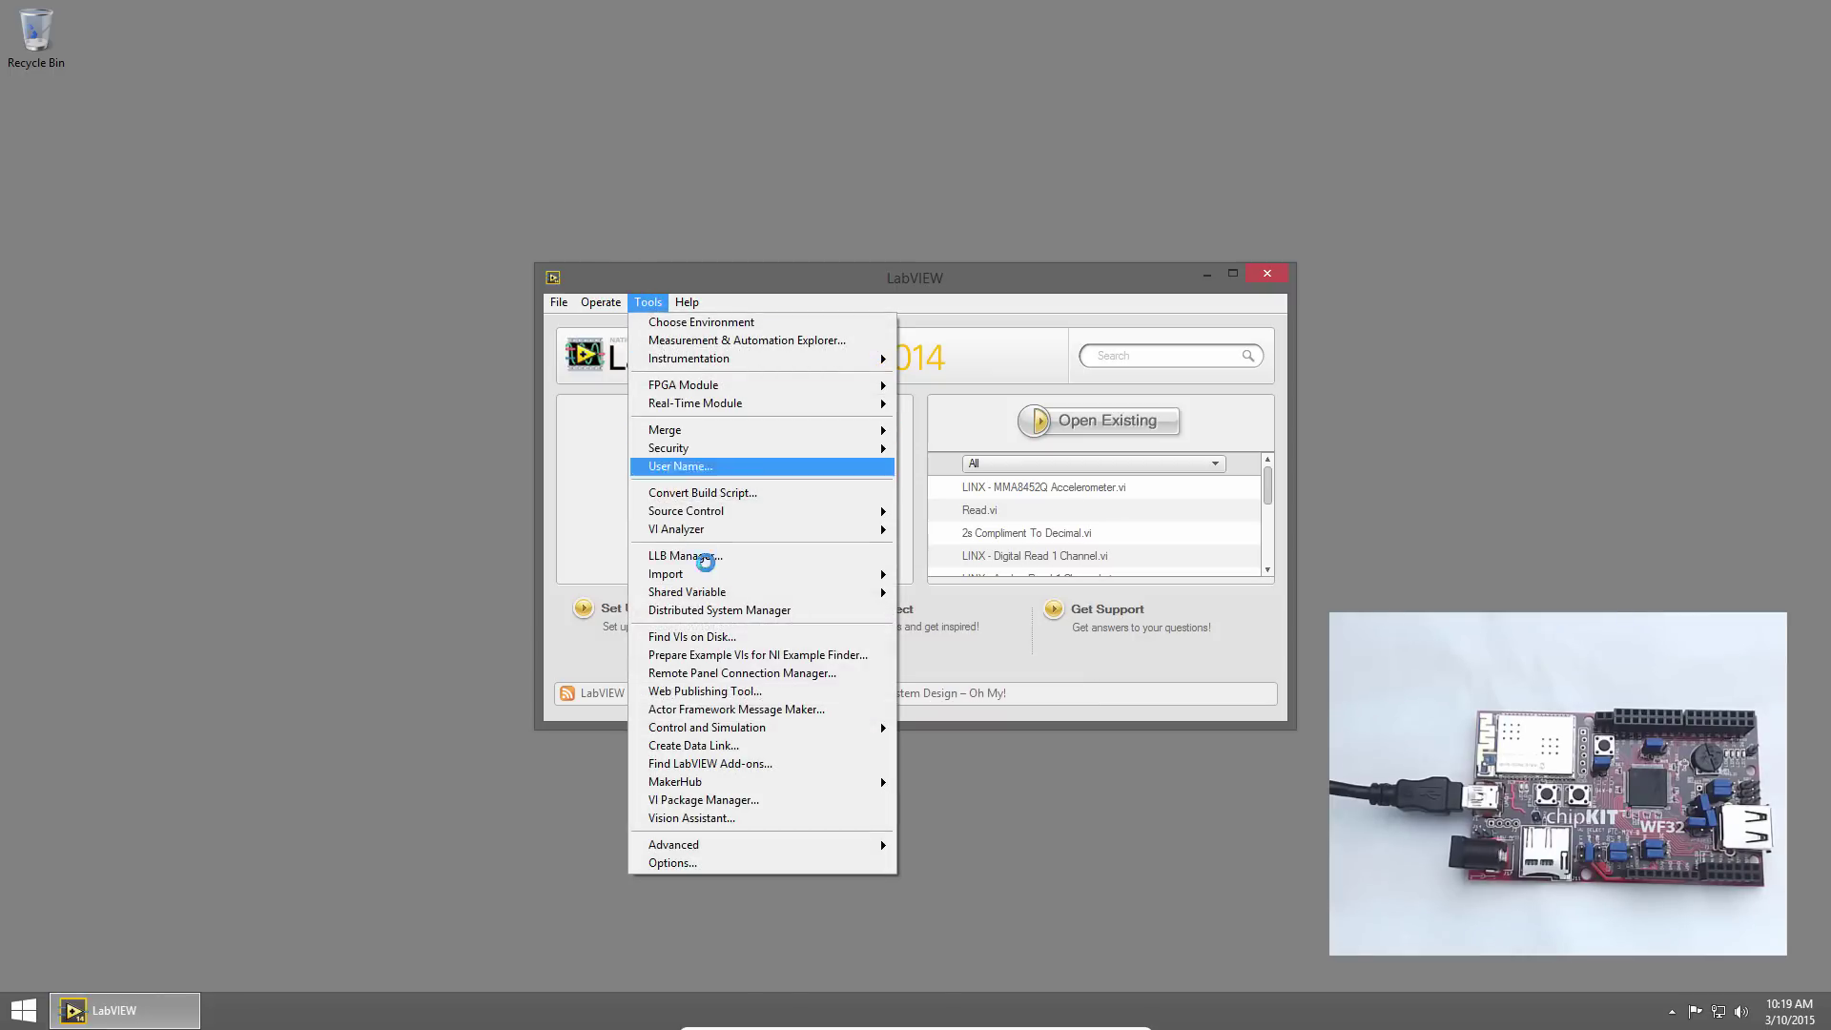
left_click(853, 781)
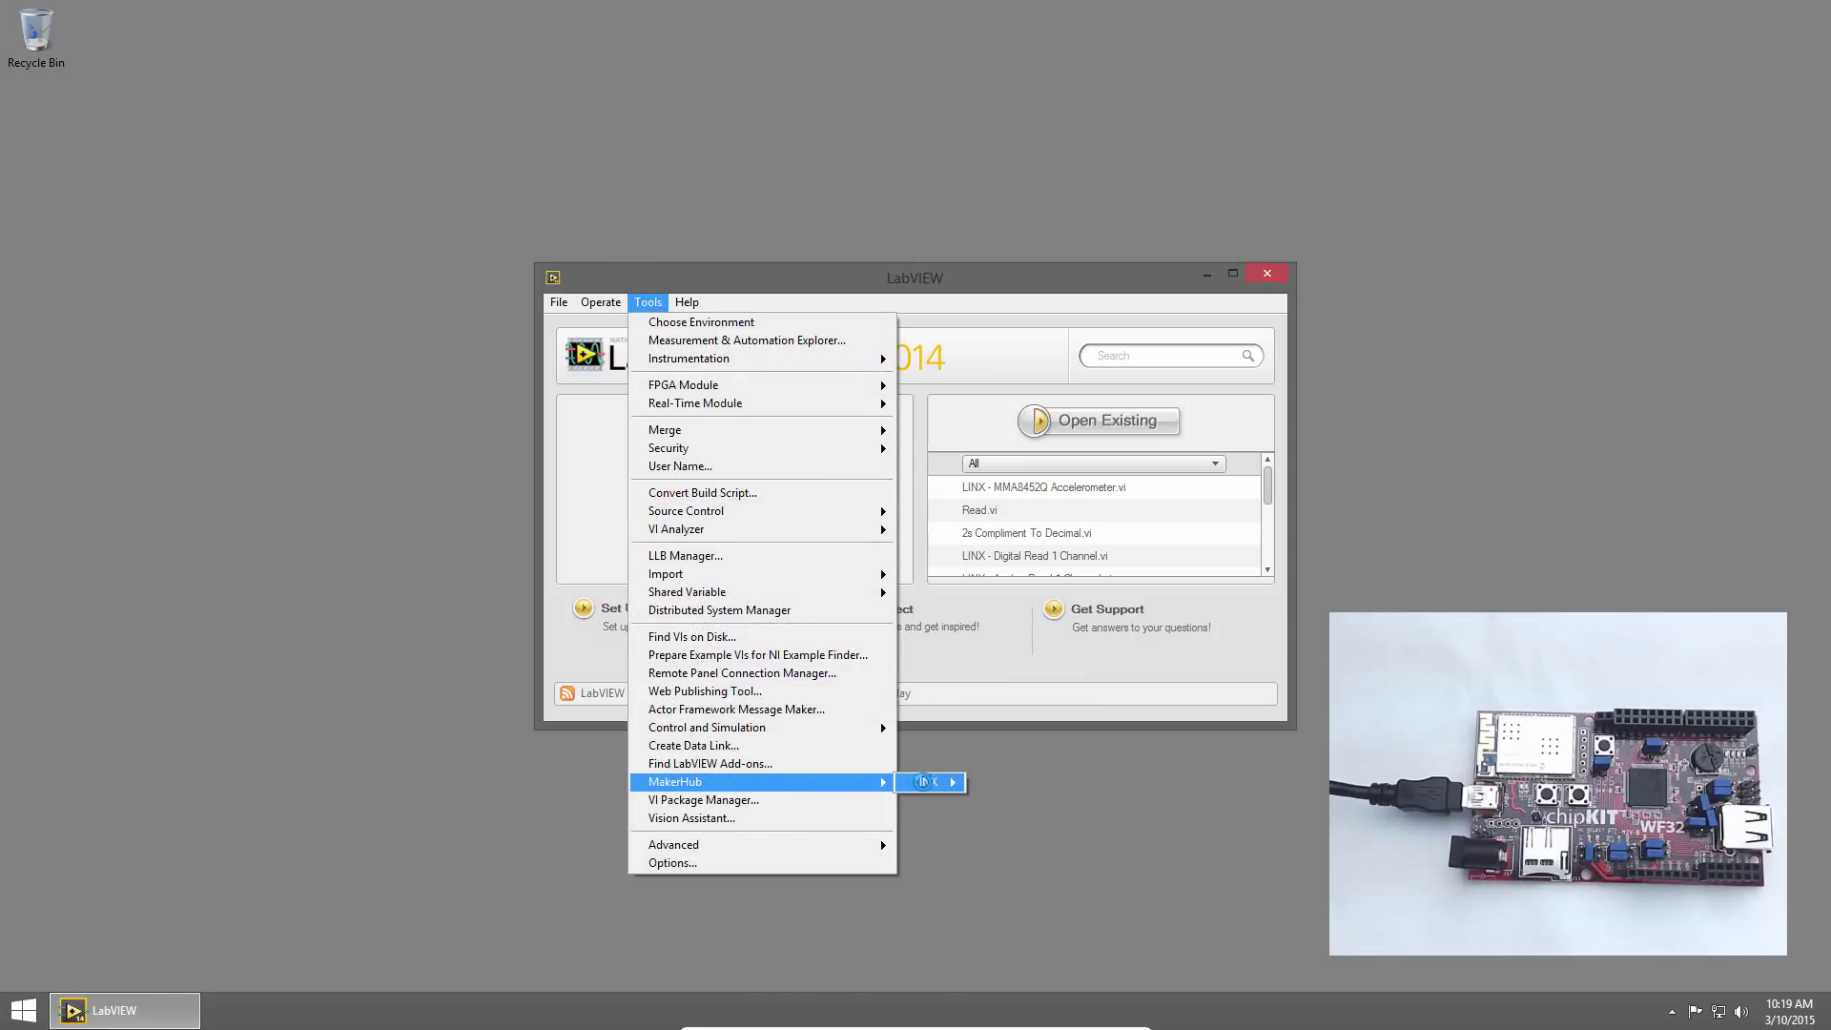
mouse_move(925, 782)
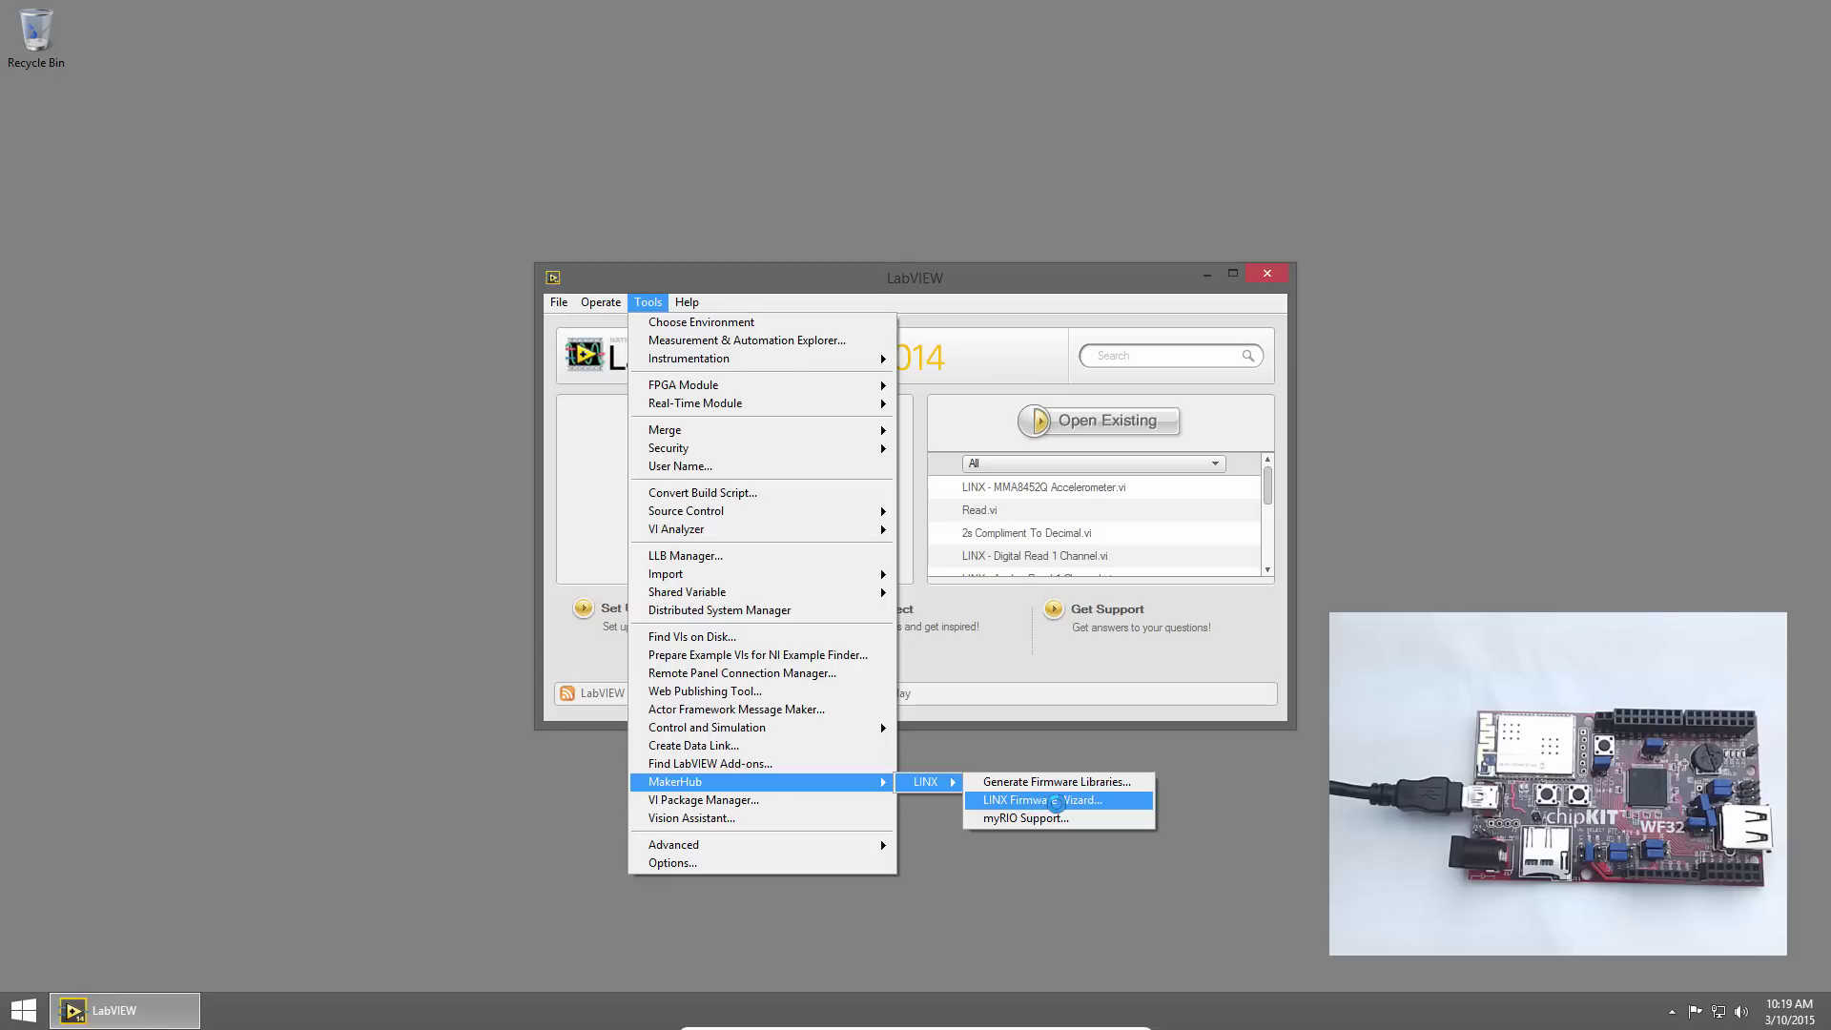
left_click(1047, 801)
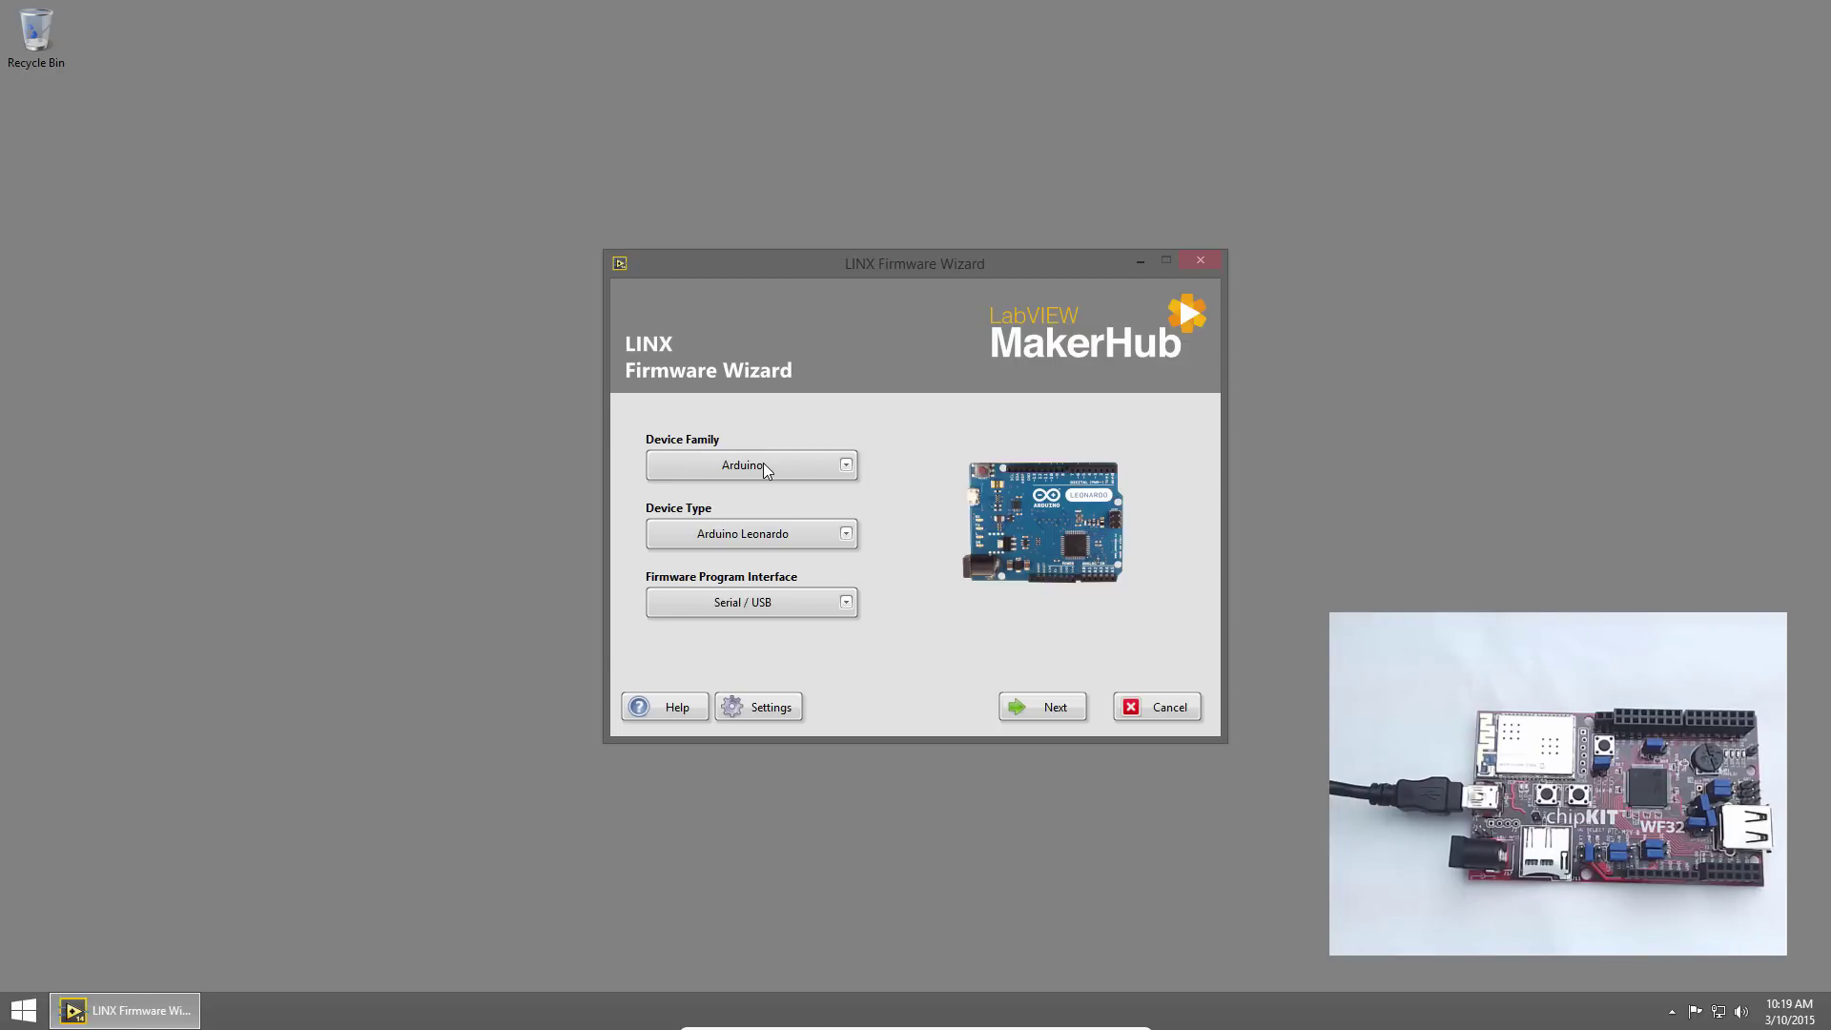
- Choose the Digilent device family and the chipKIT WF32 device type in the wizard
left_click(762, 465)
left_click(755, 476)
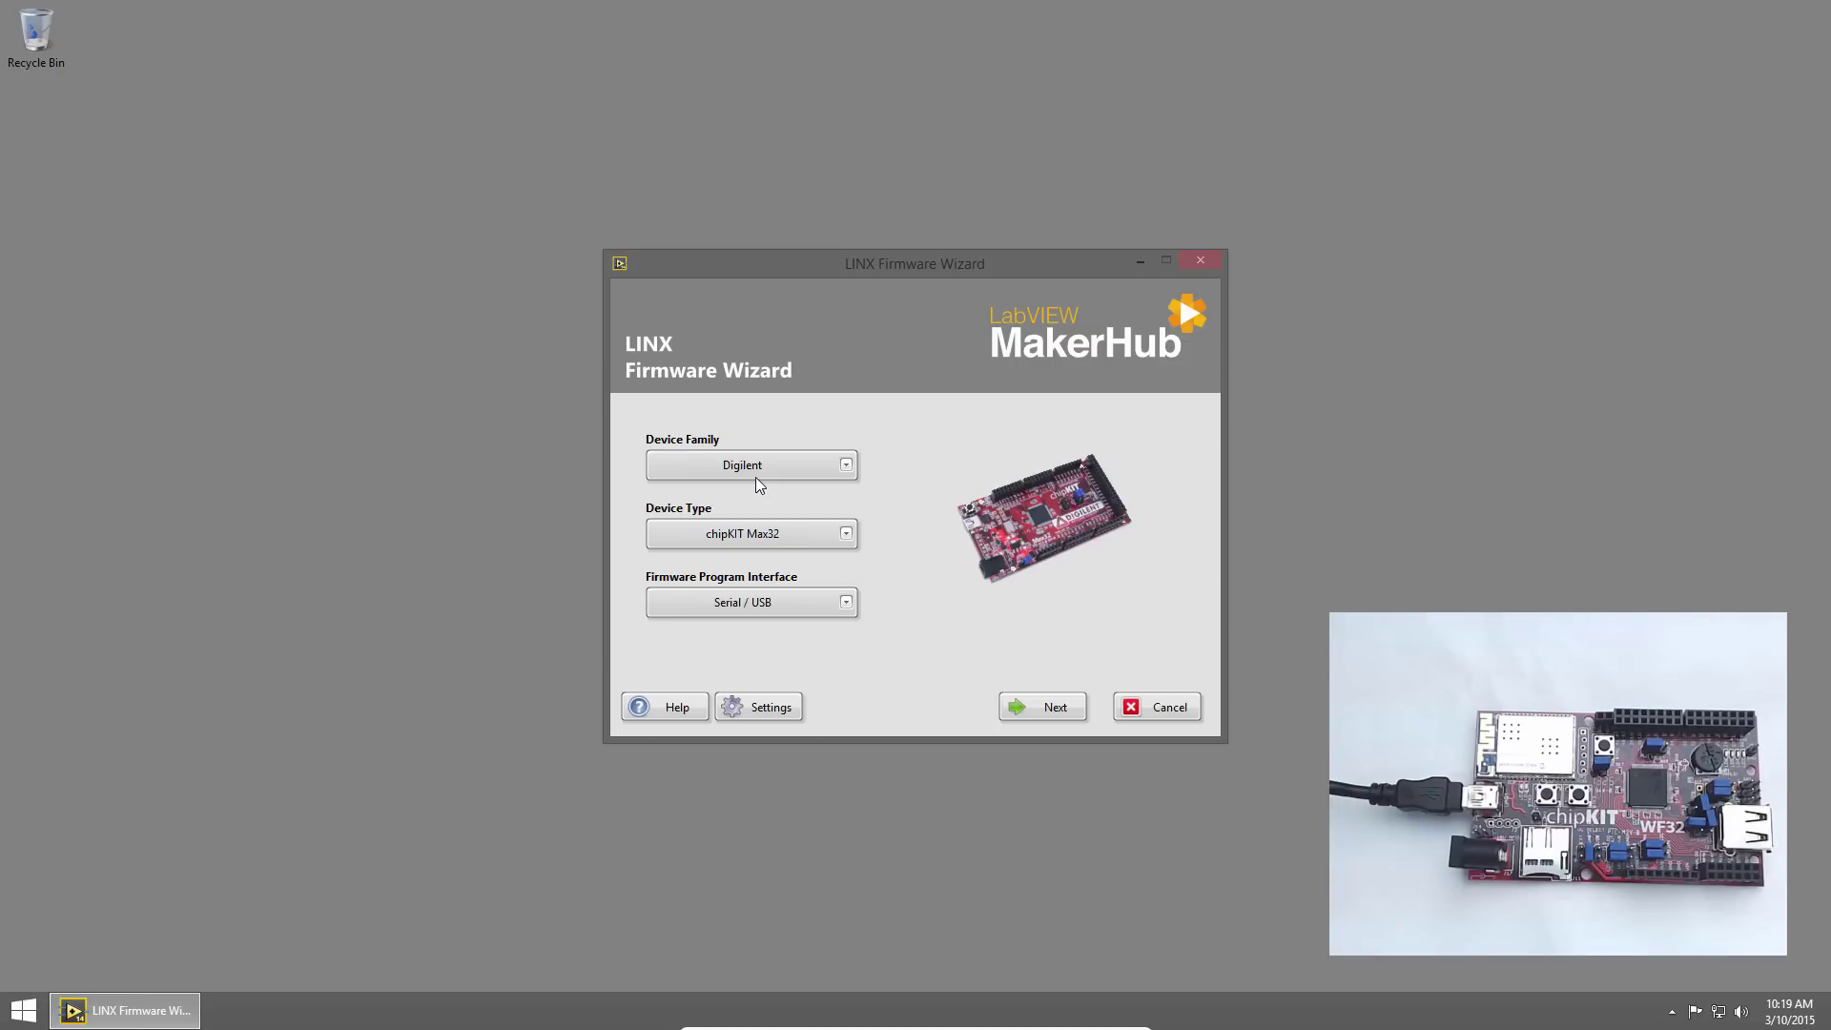
left_click(788, 533)
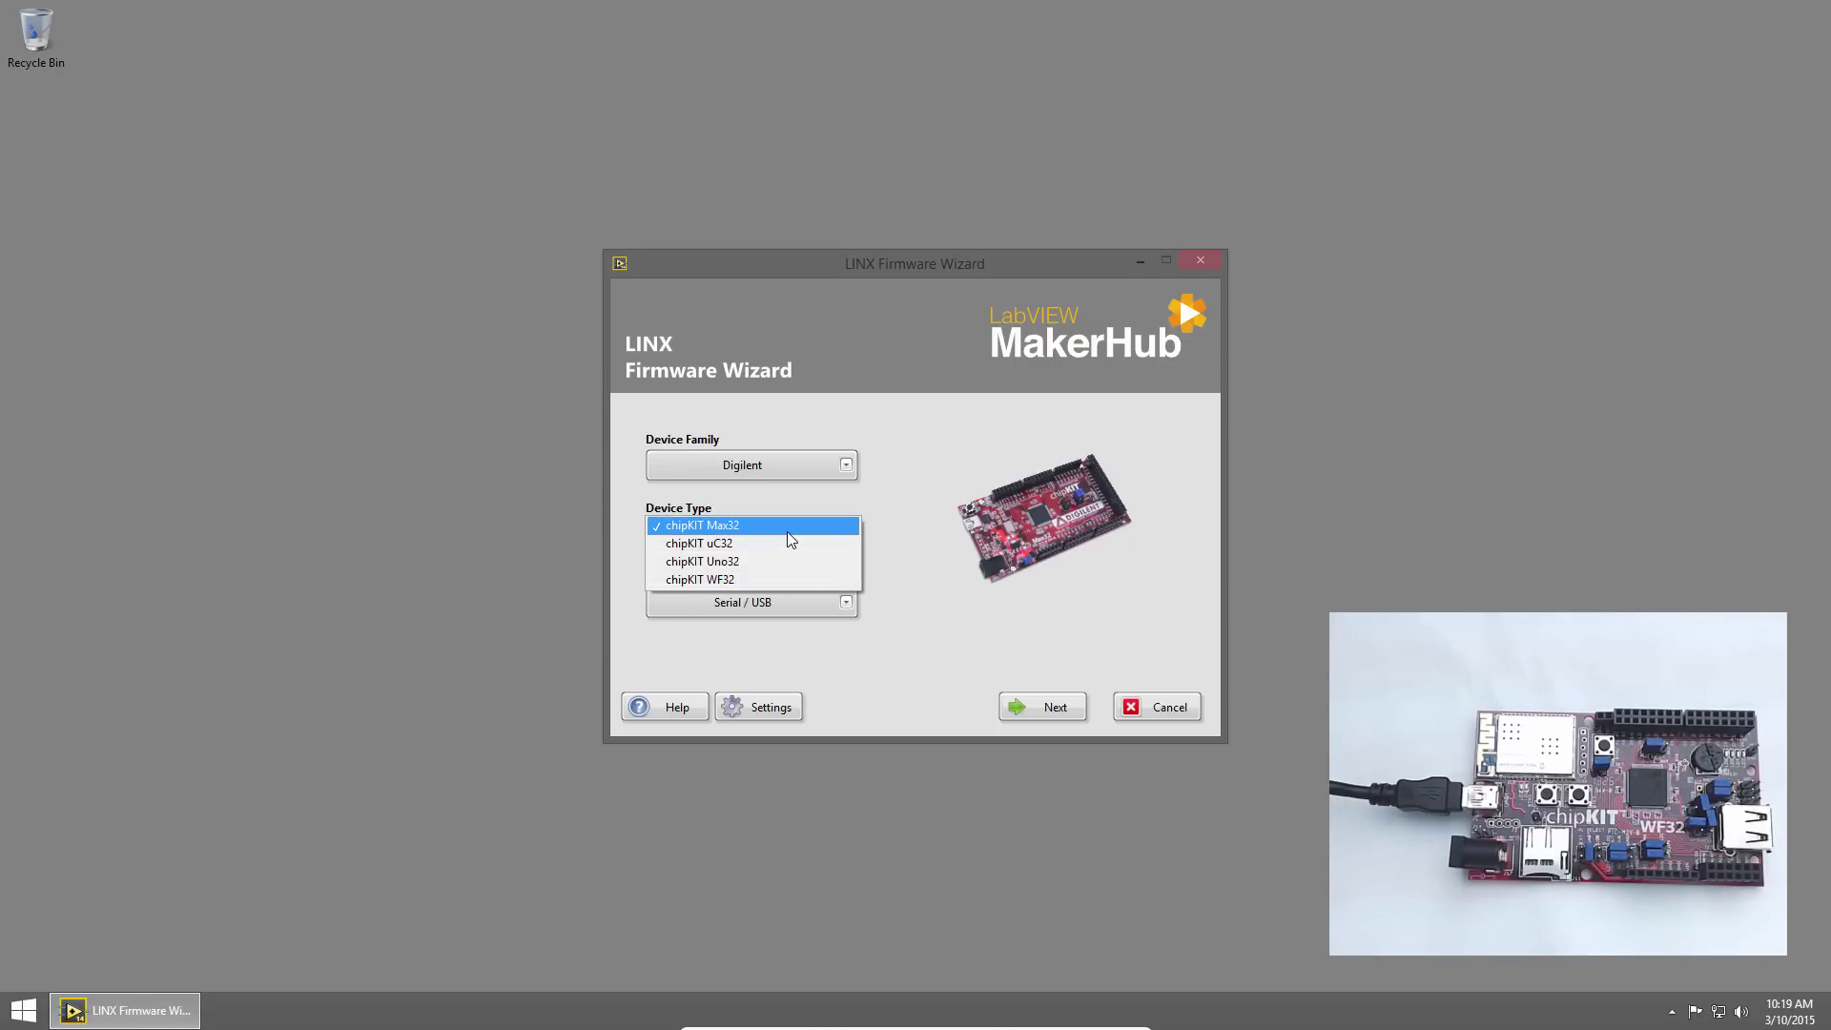
left_click(770, 582)
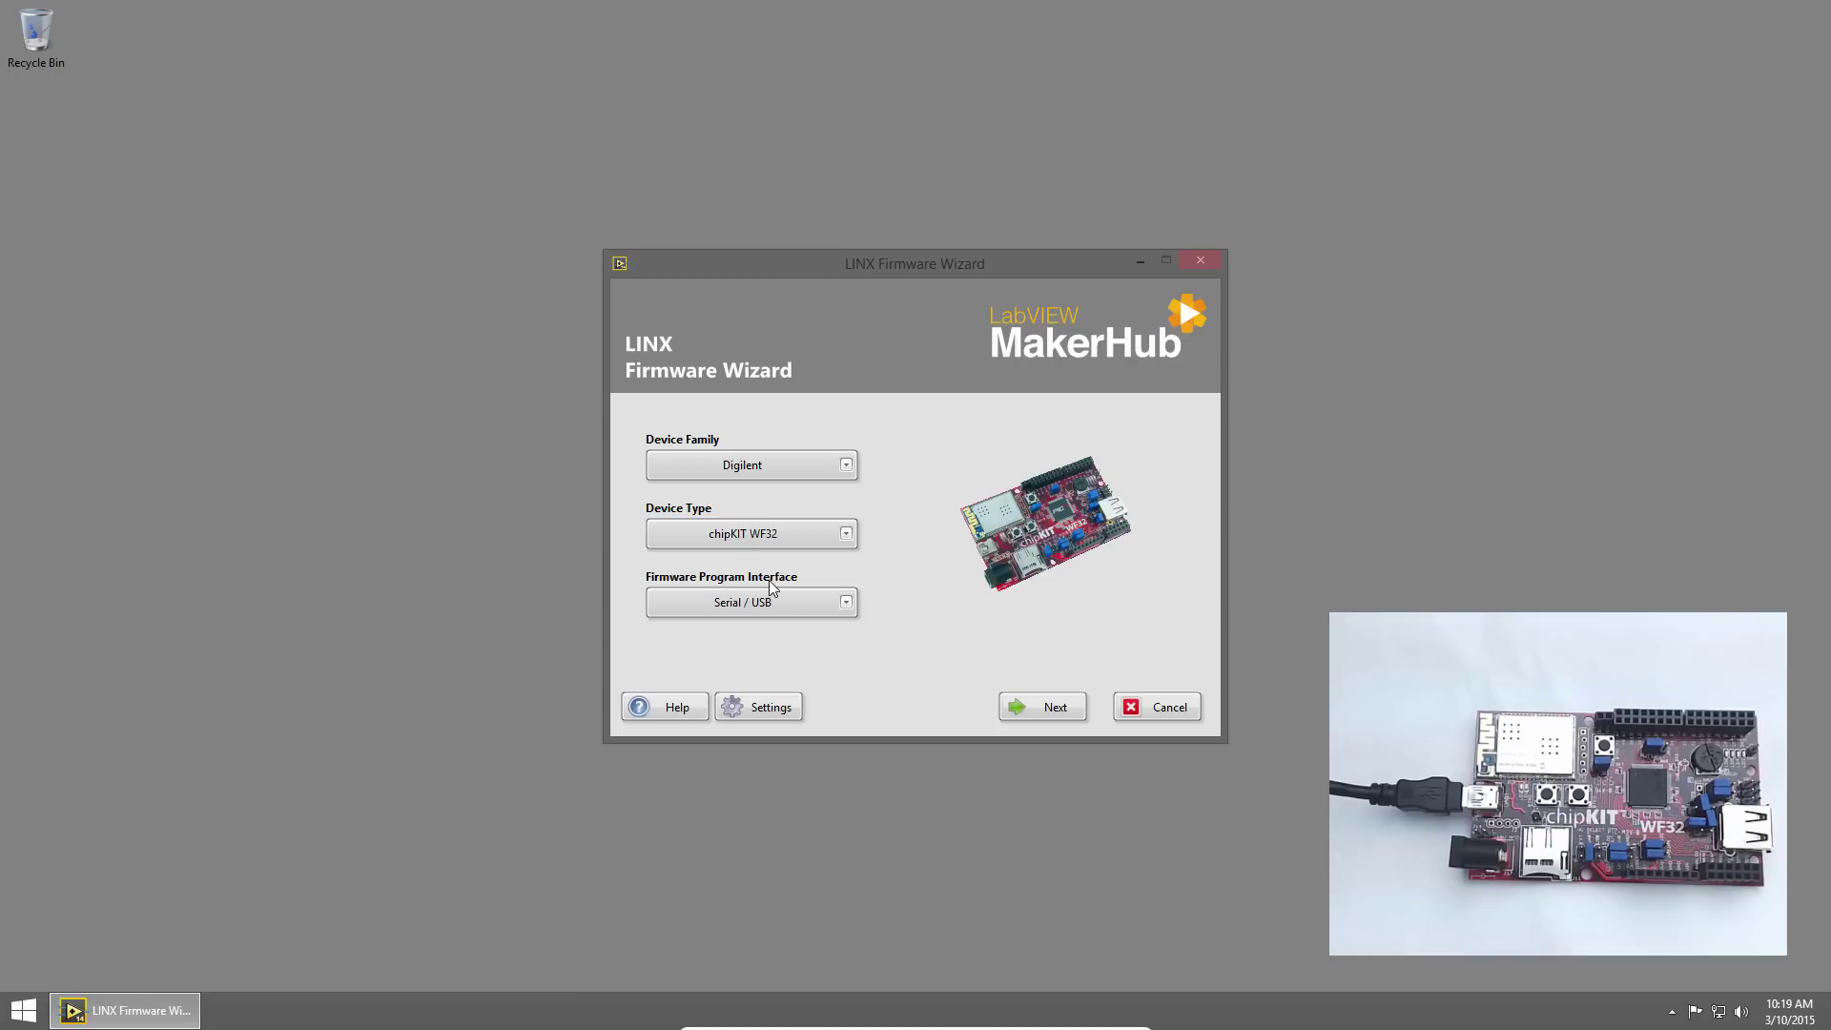
left_click(1054, 711)
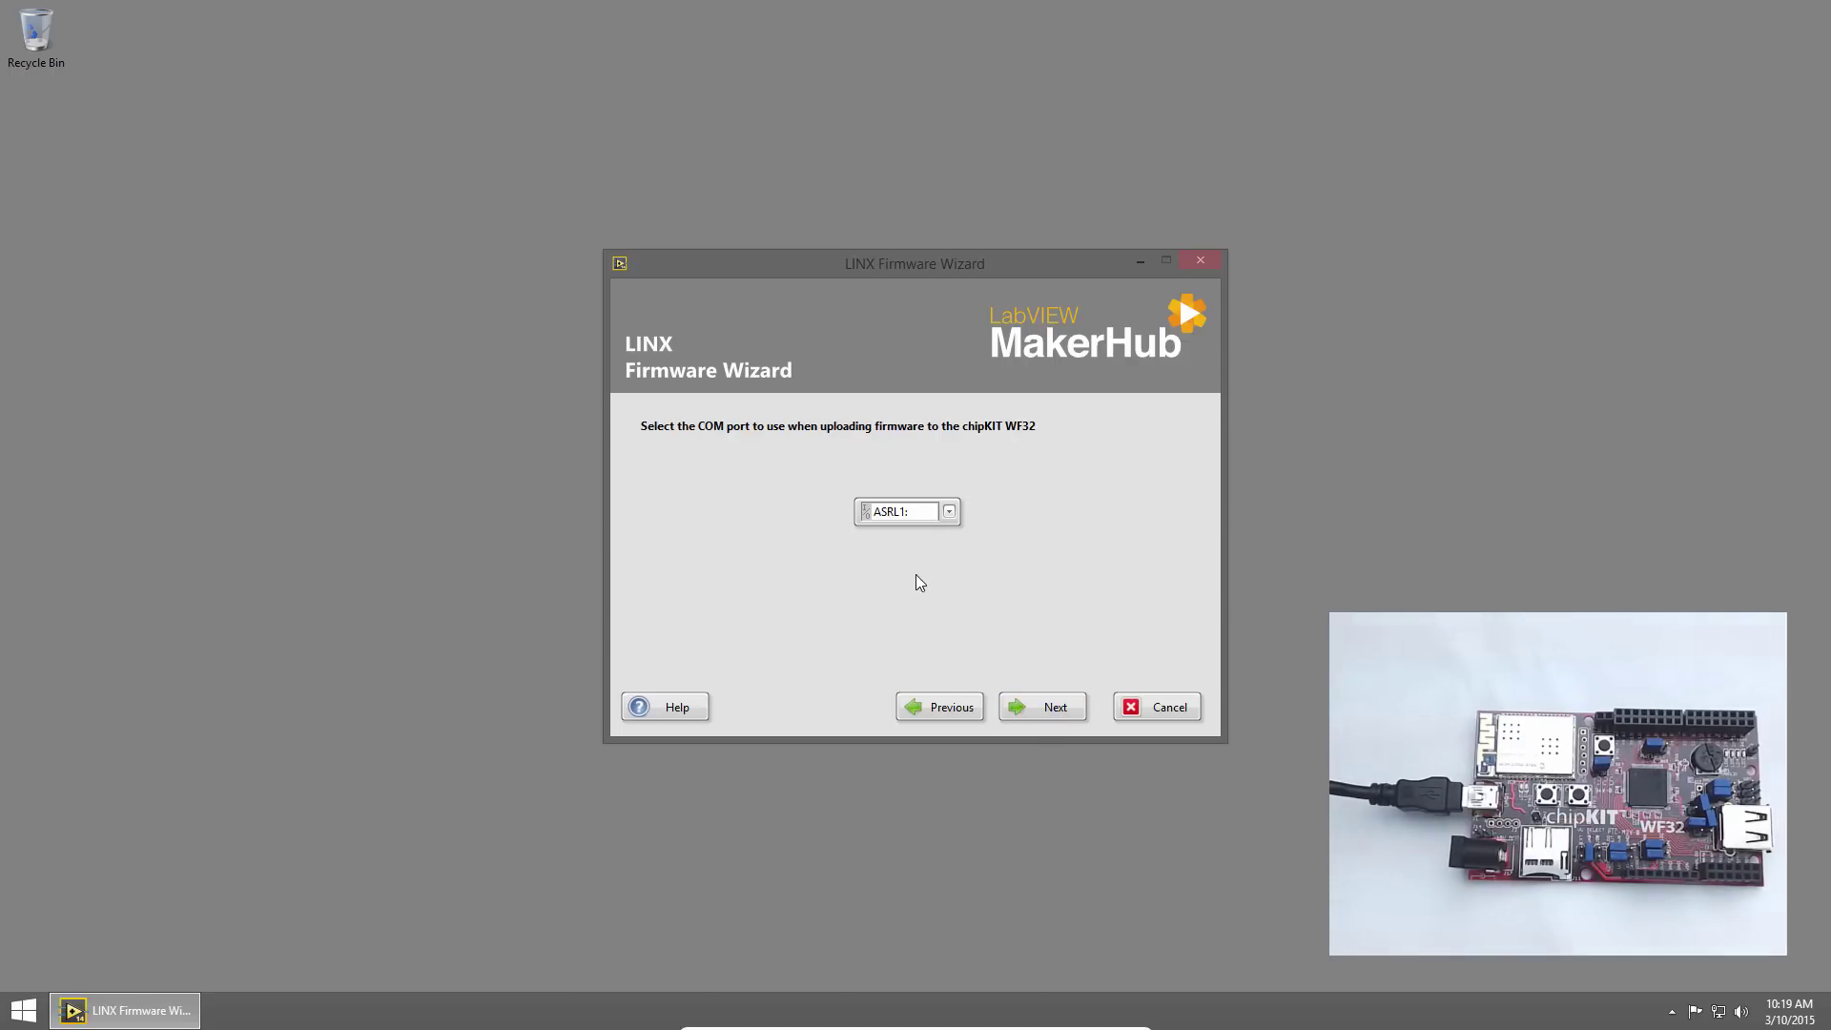
- Select COM4 with LINX - Serial / USB firmware and start the upload
left_click(950, 512)
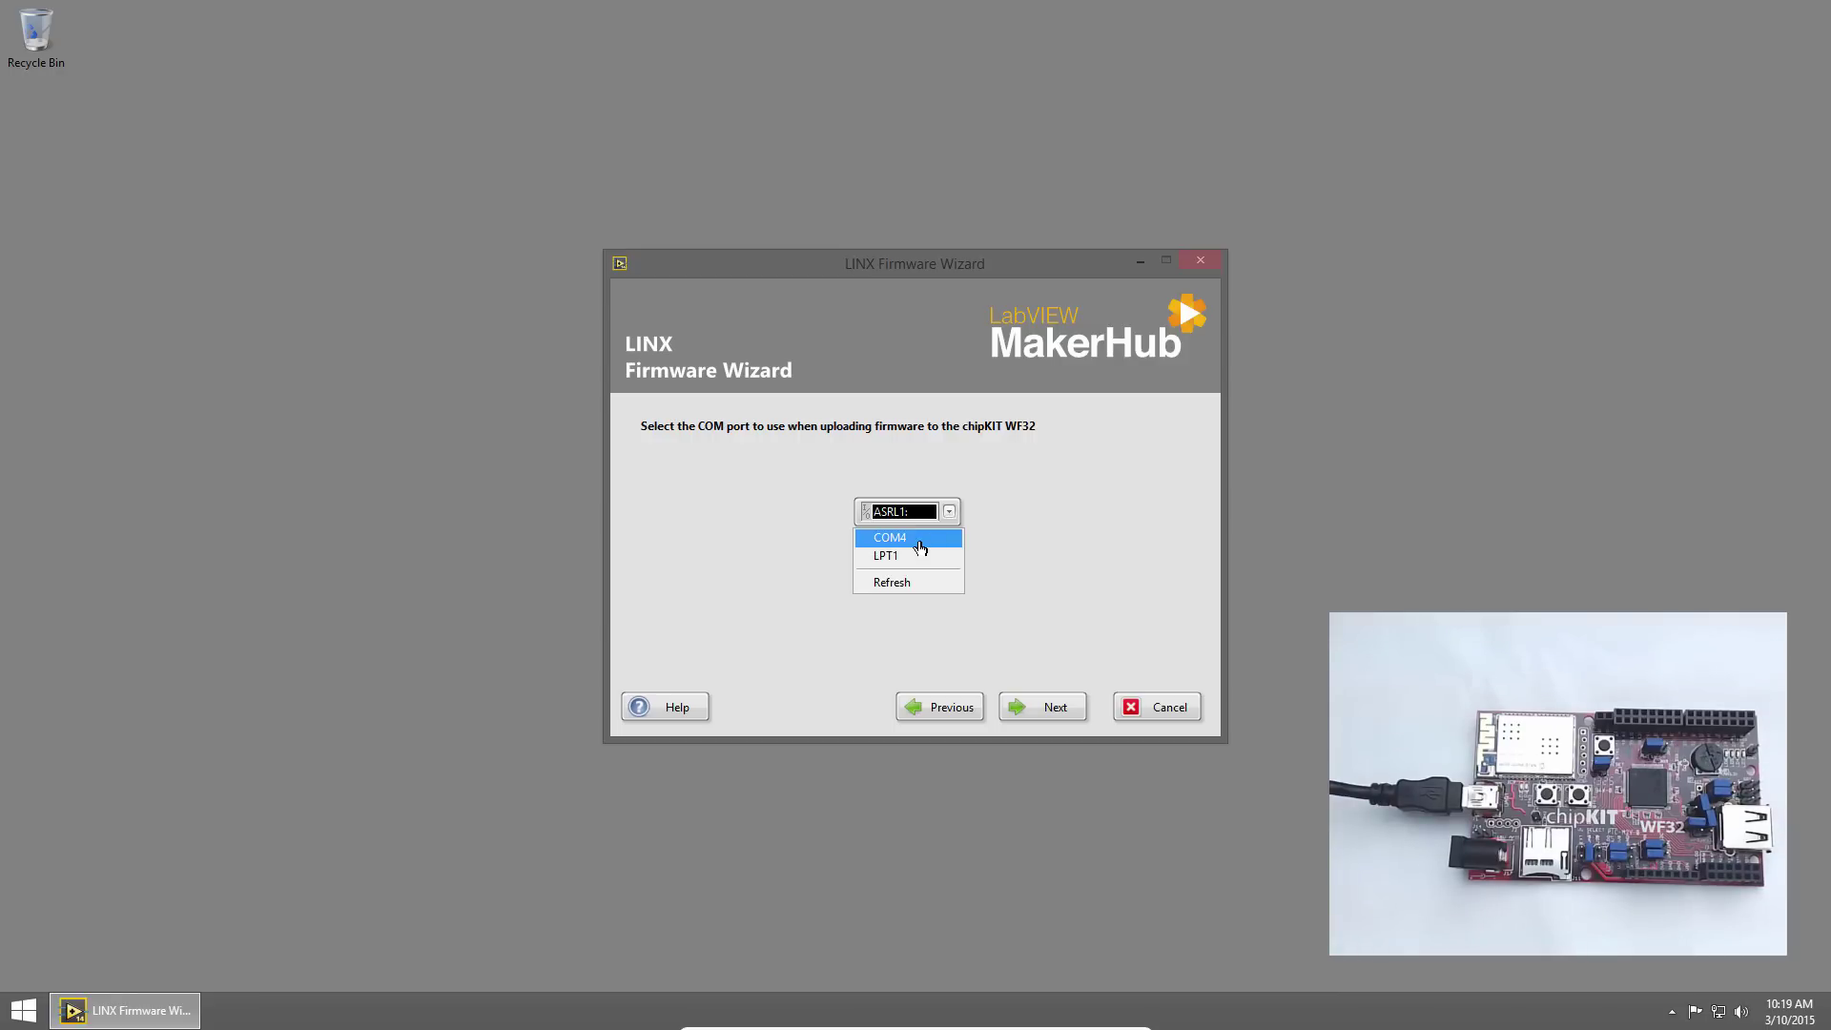
left_click(919, 547)
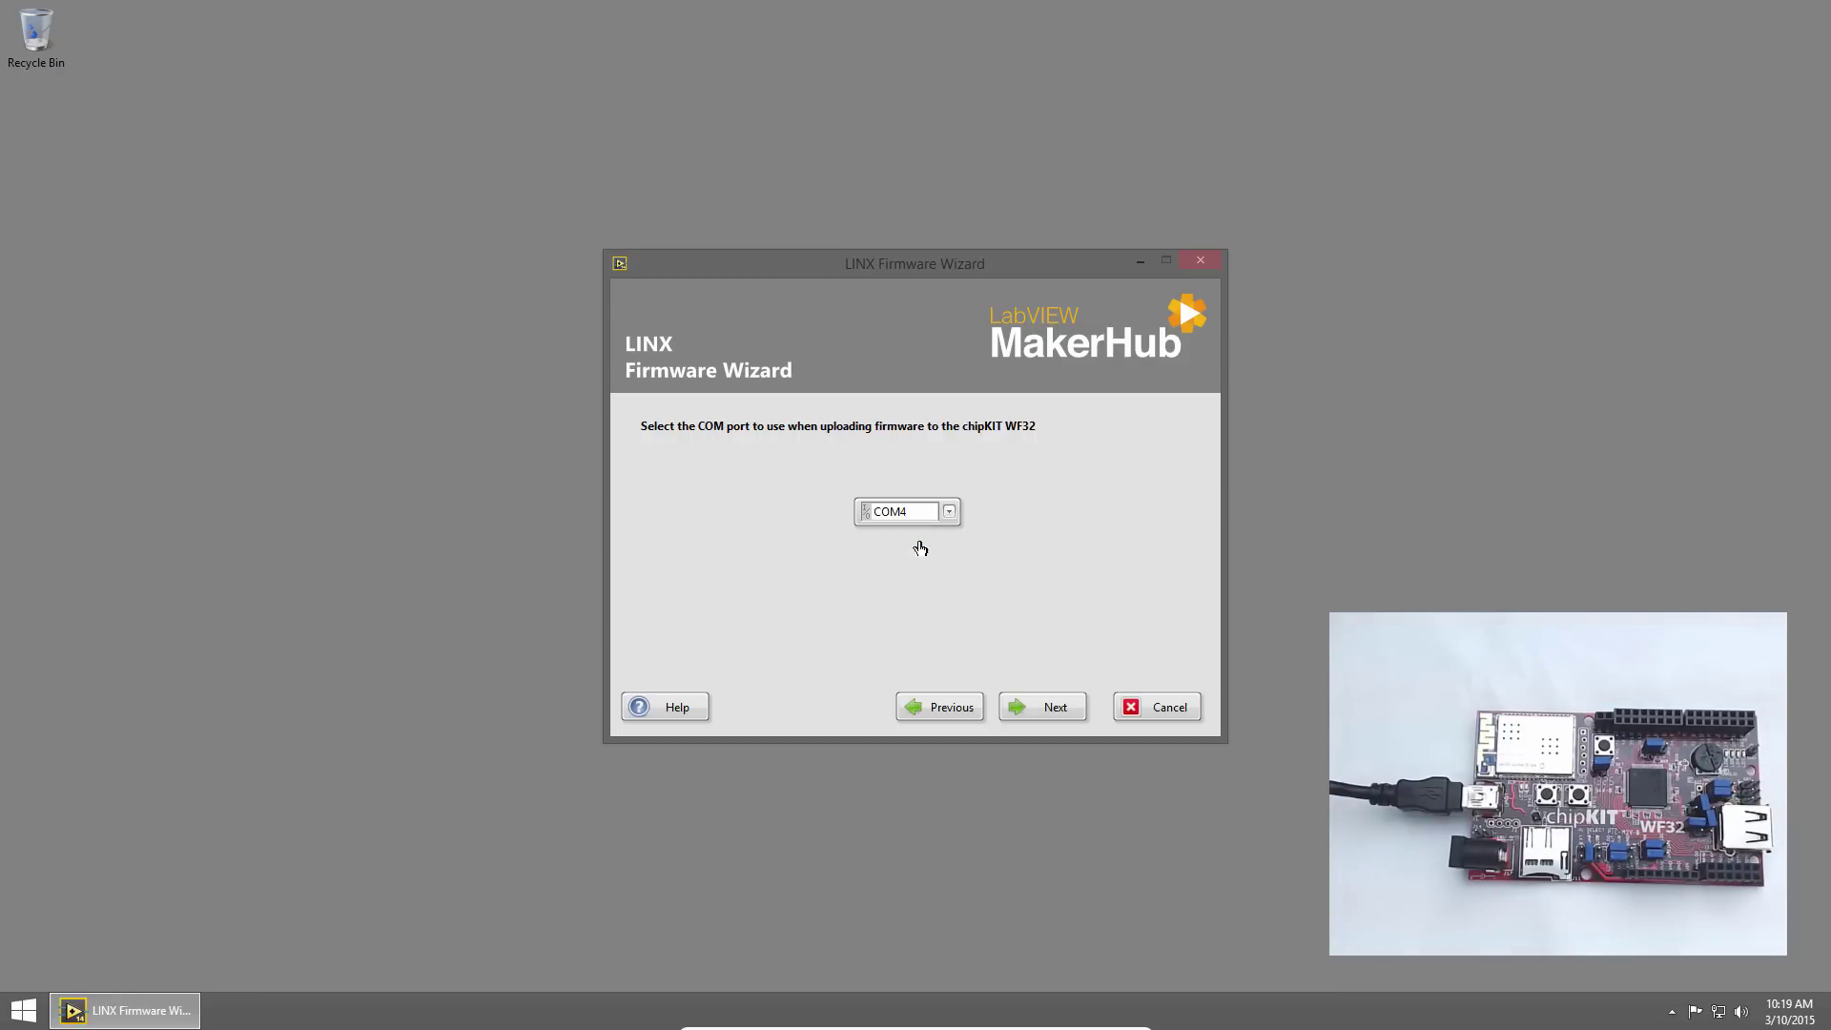
left_click(1039, 716)
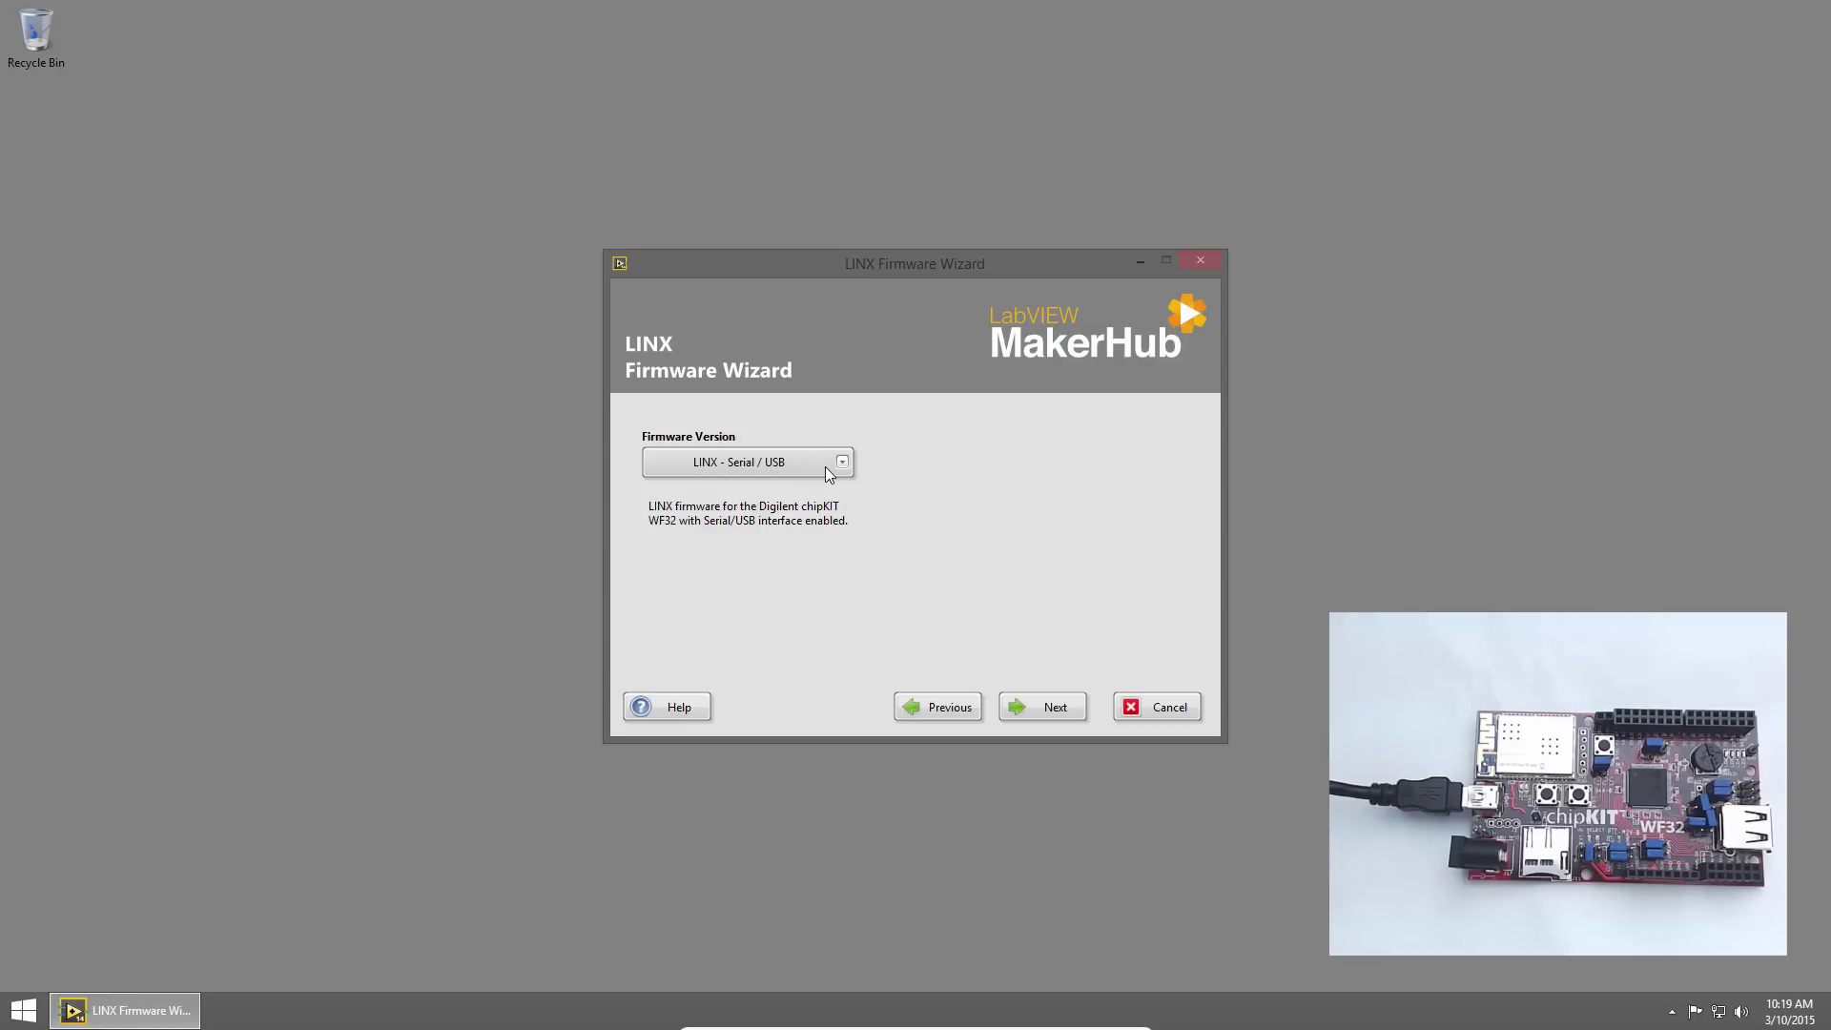
left_click(770, 468)
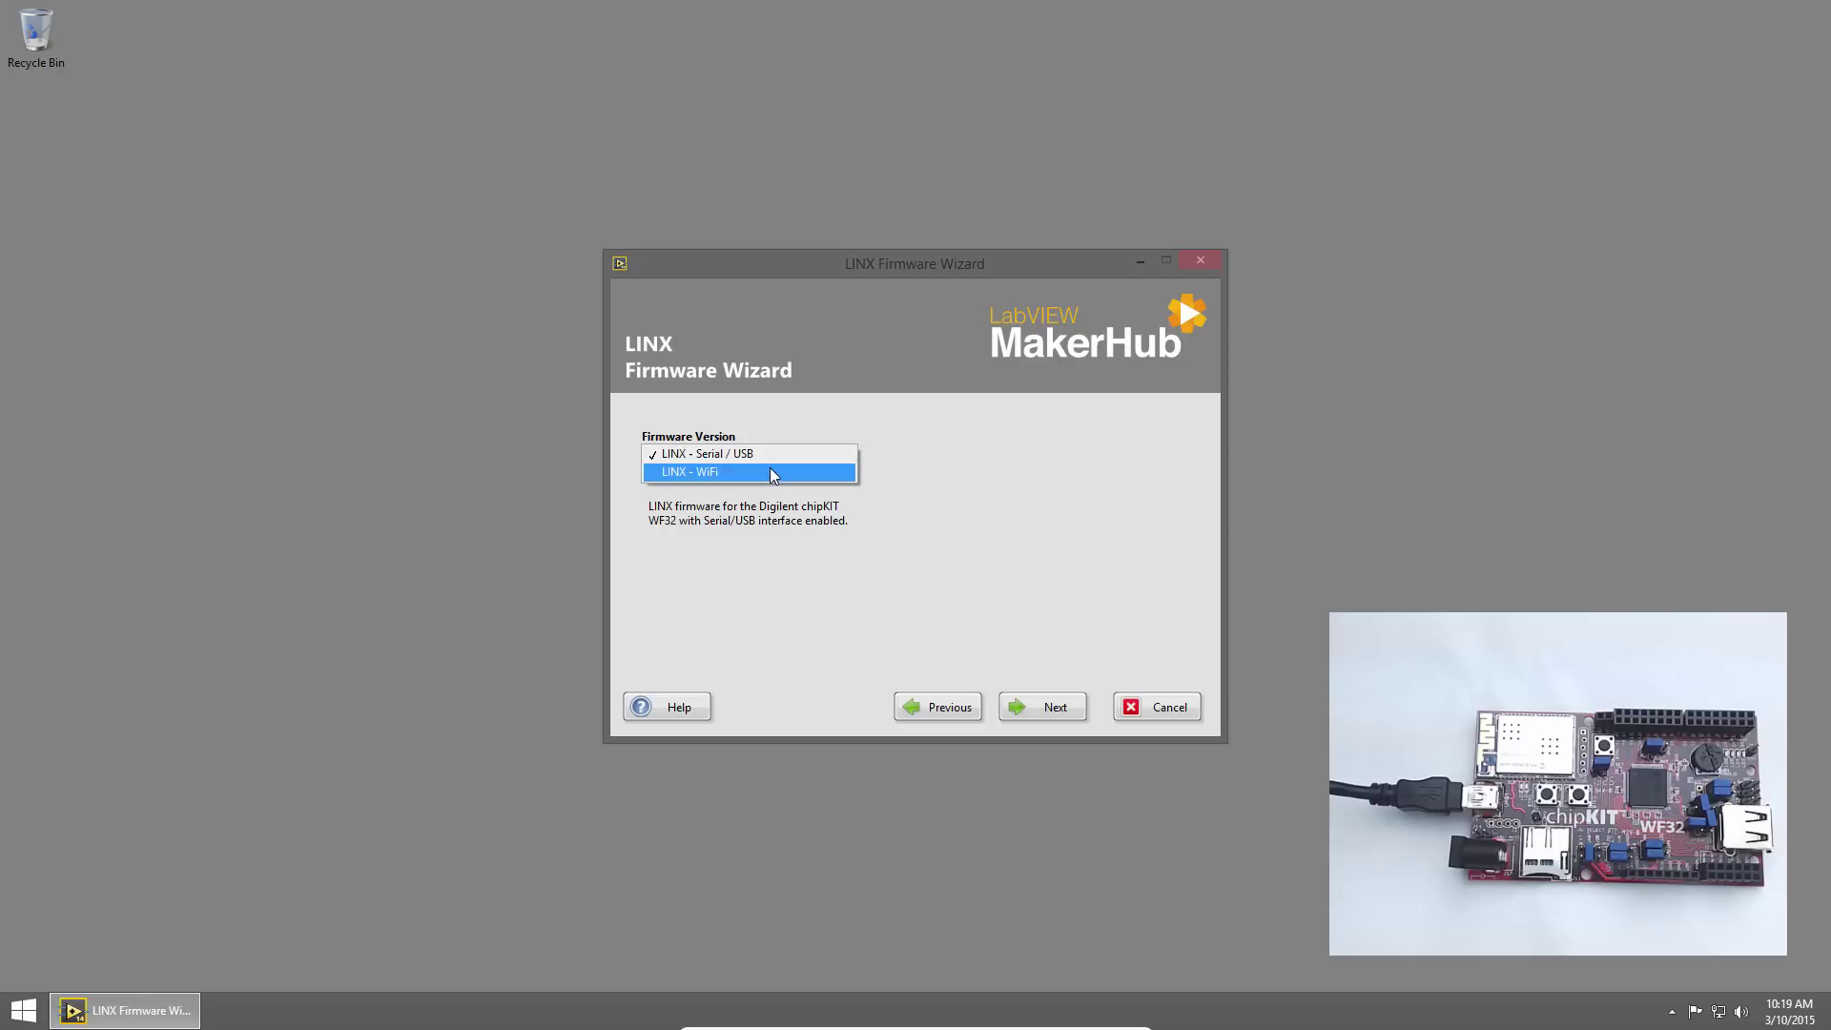
left_click(870, 495)
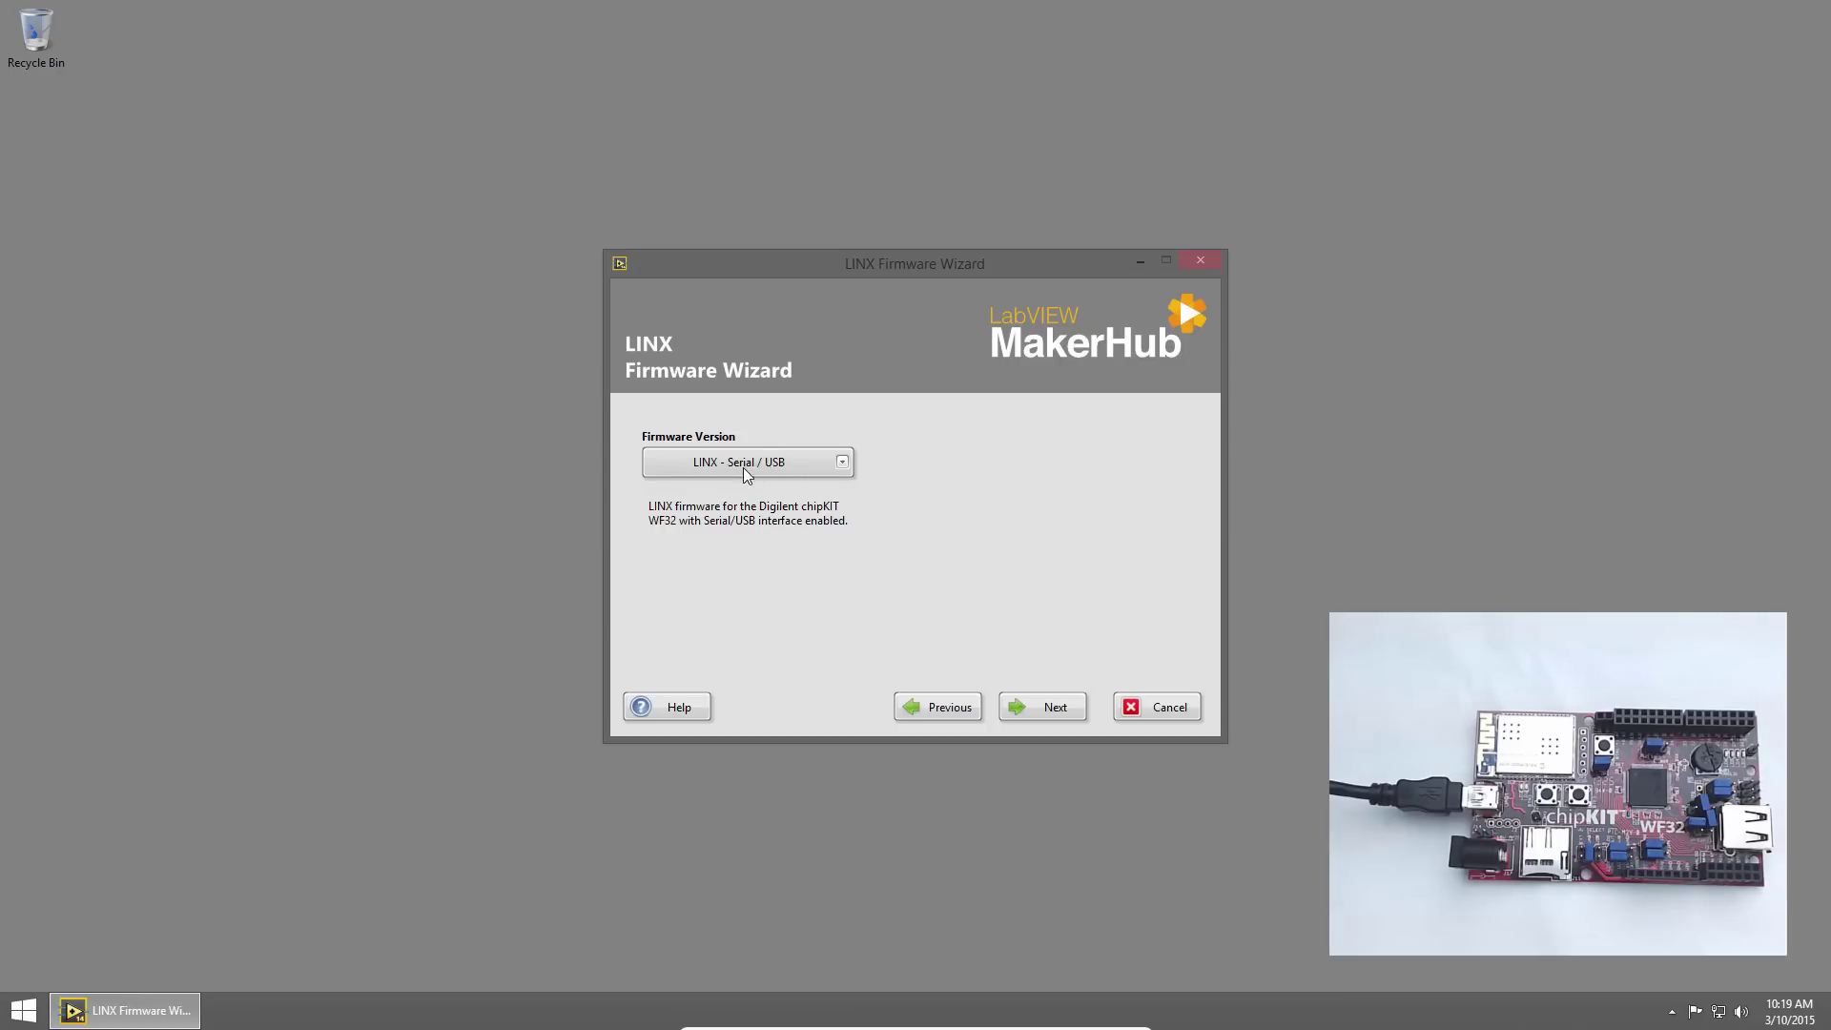
left_click(1051, 710)
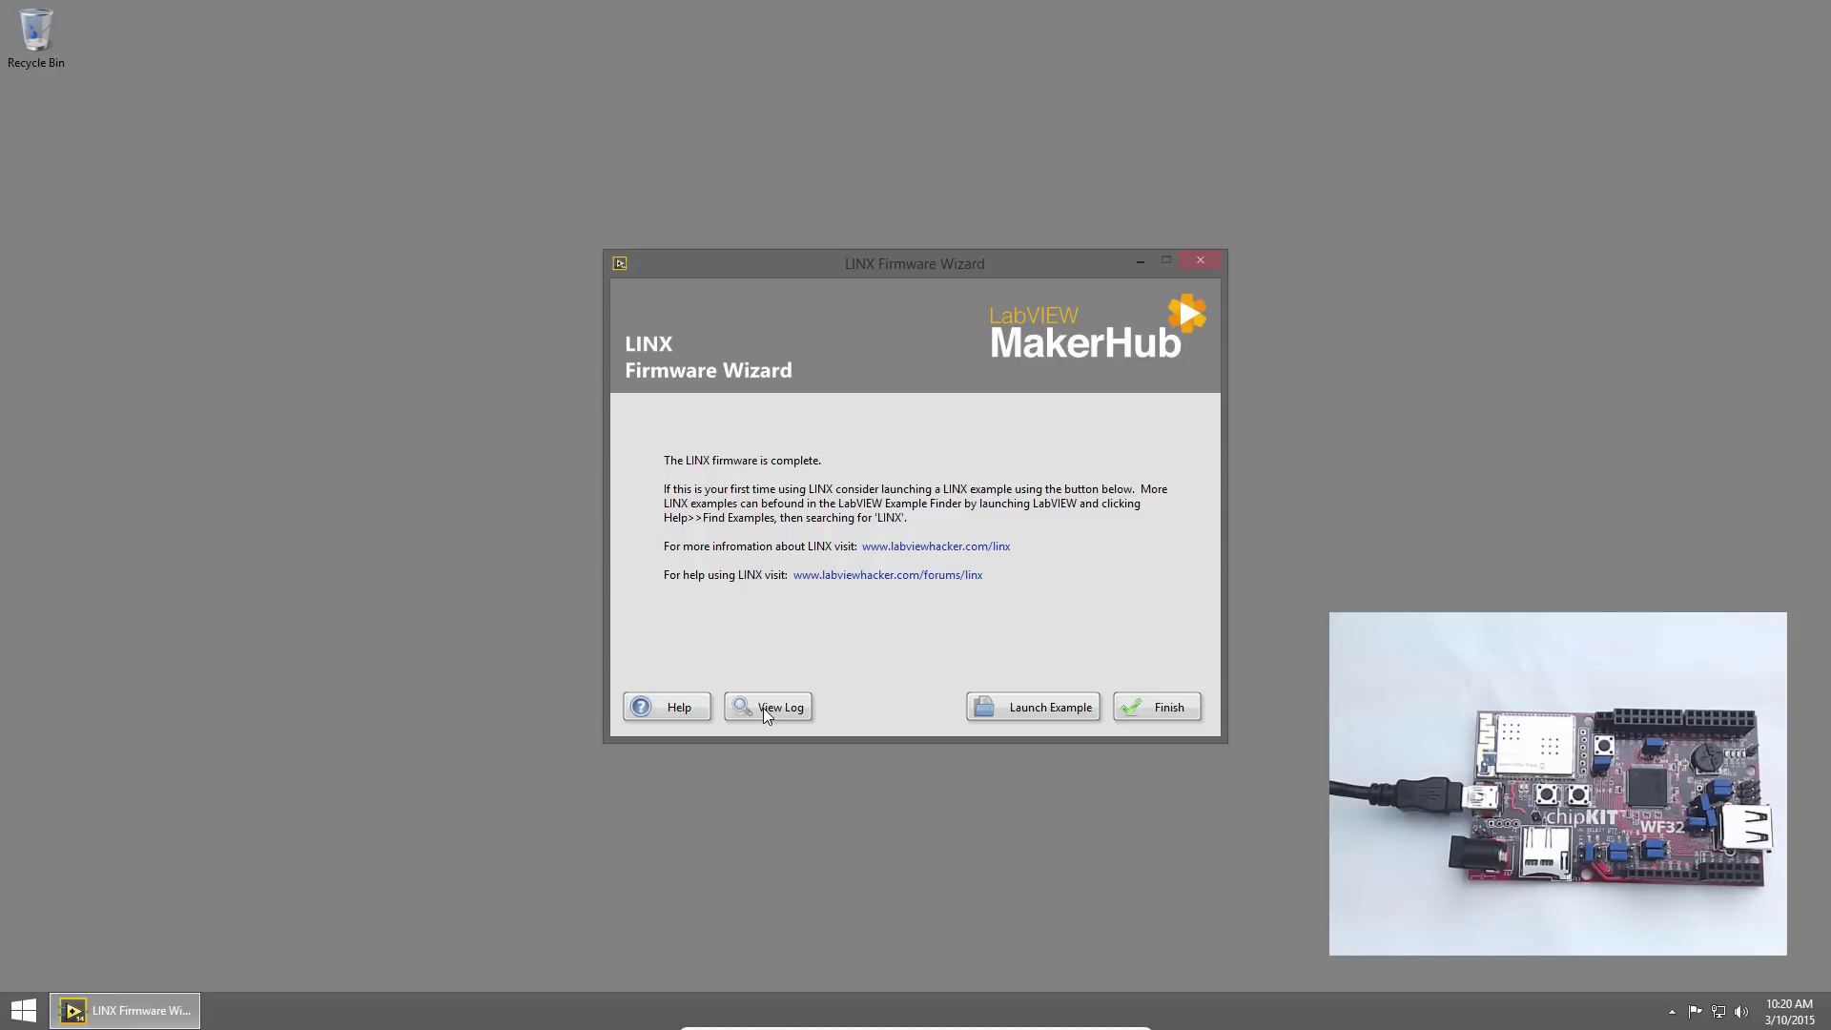
- After the upload finishes, launch the Blink (Simple) example from the wizard
left_click(1041, 707)
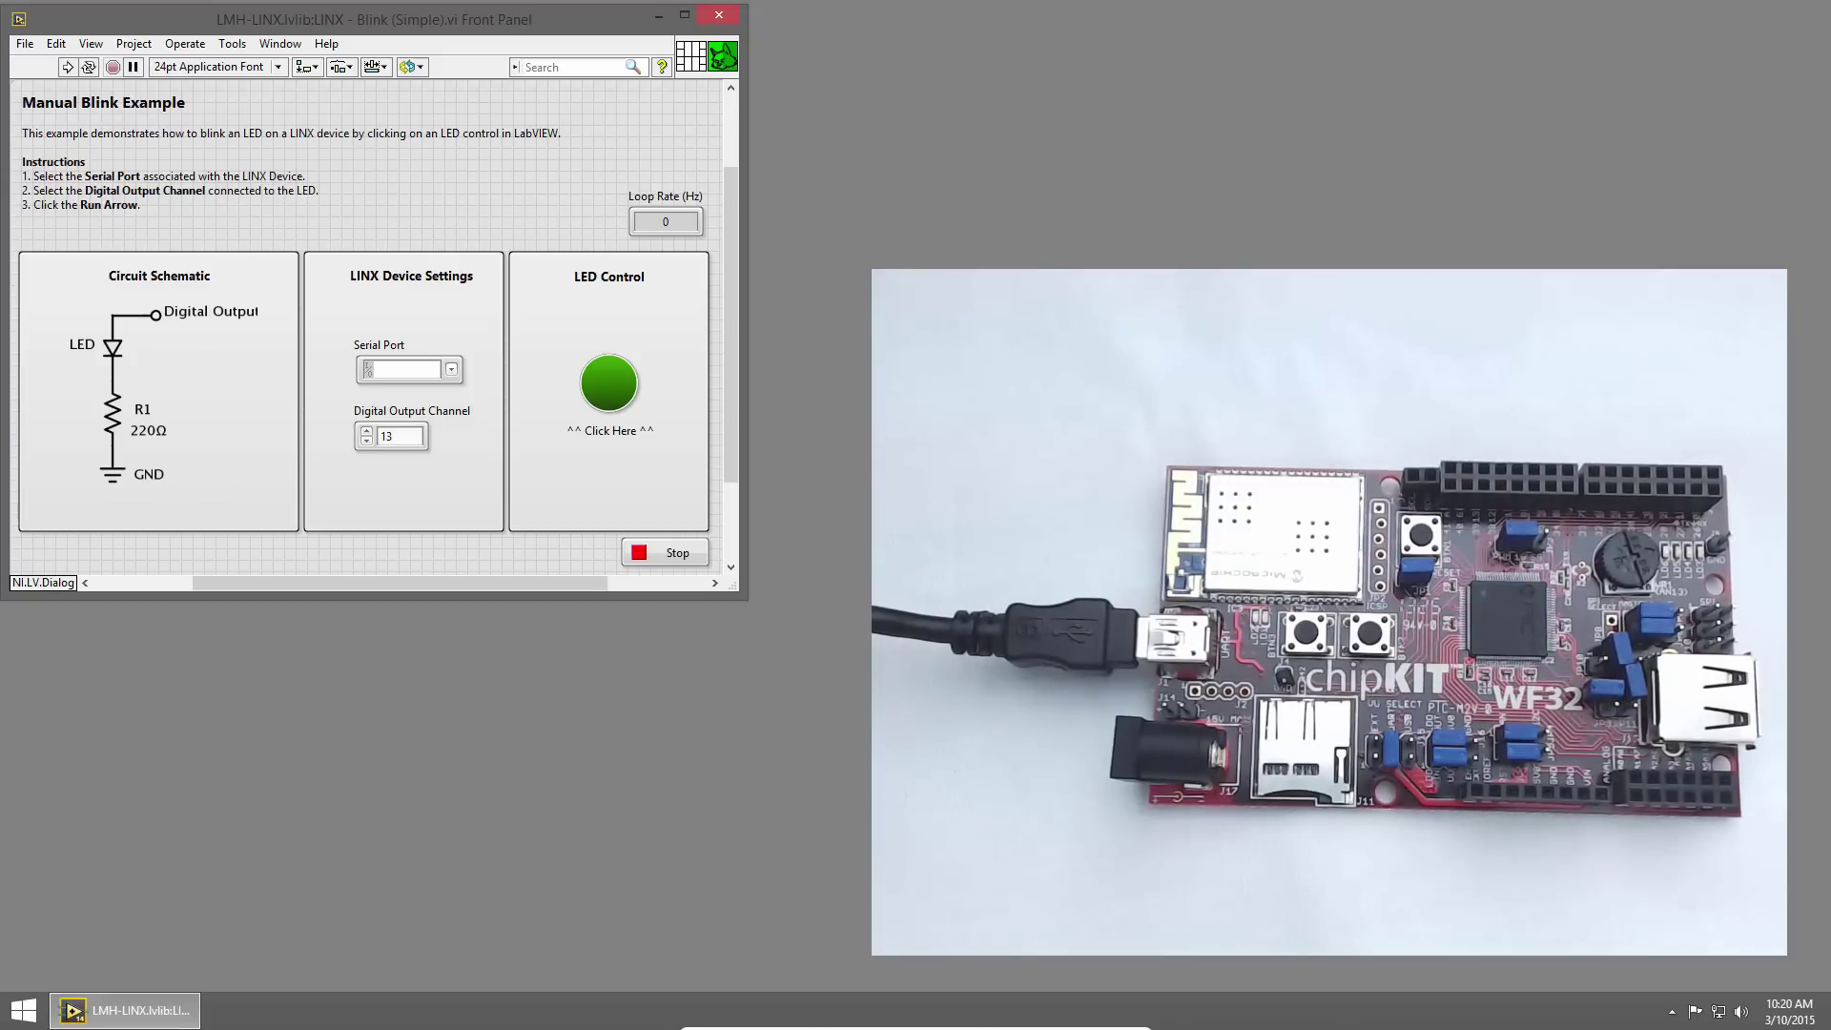
- Select COM4 as the Blink (Simple) example's Serial Port
left_click(452, 369)
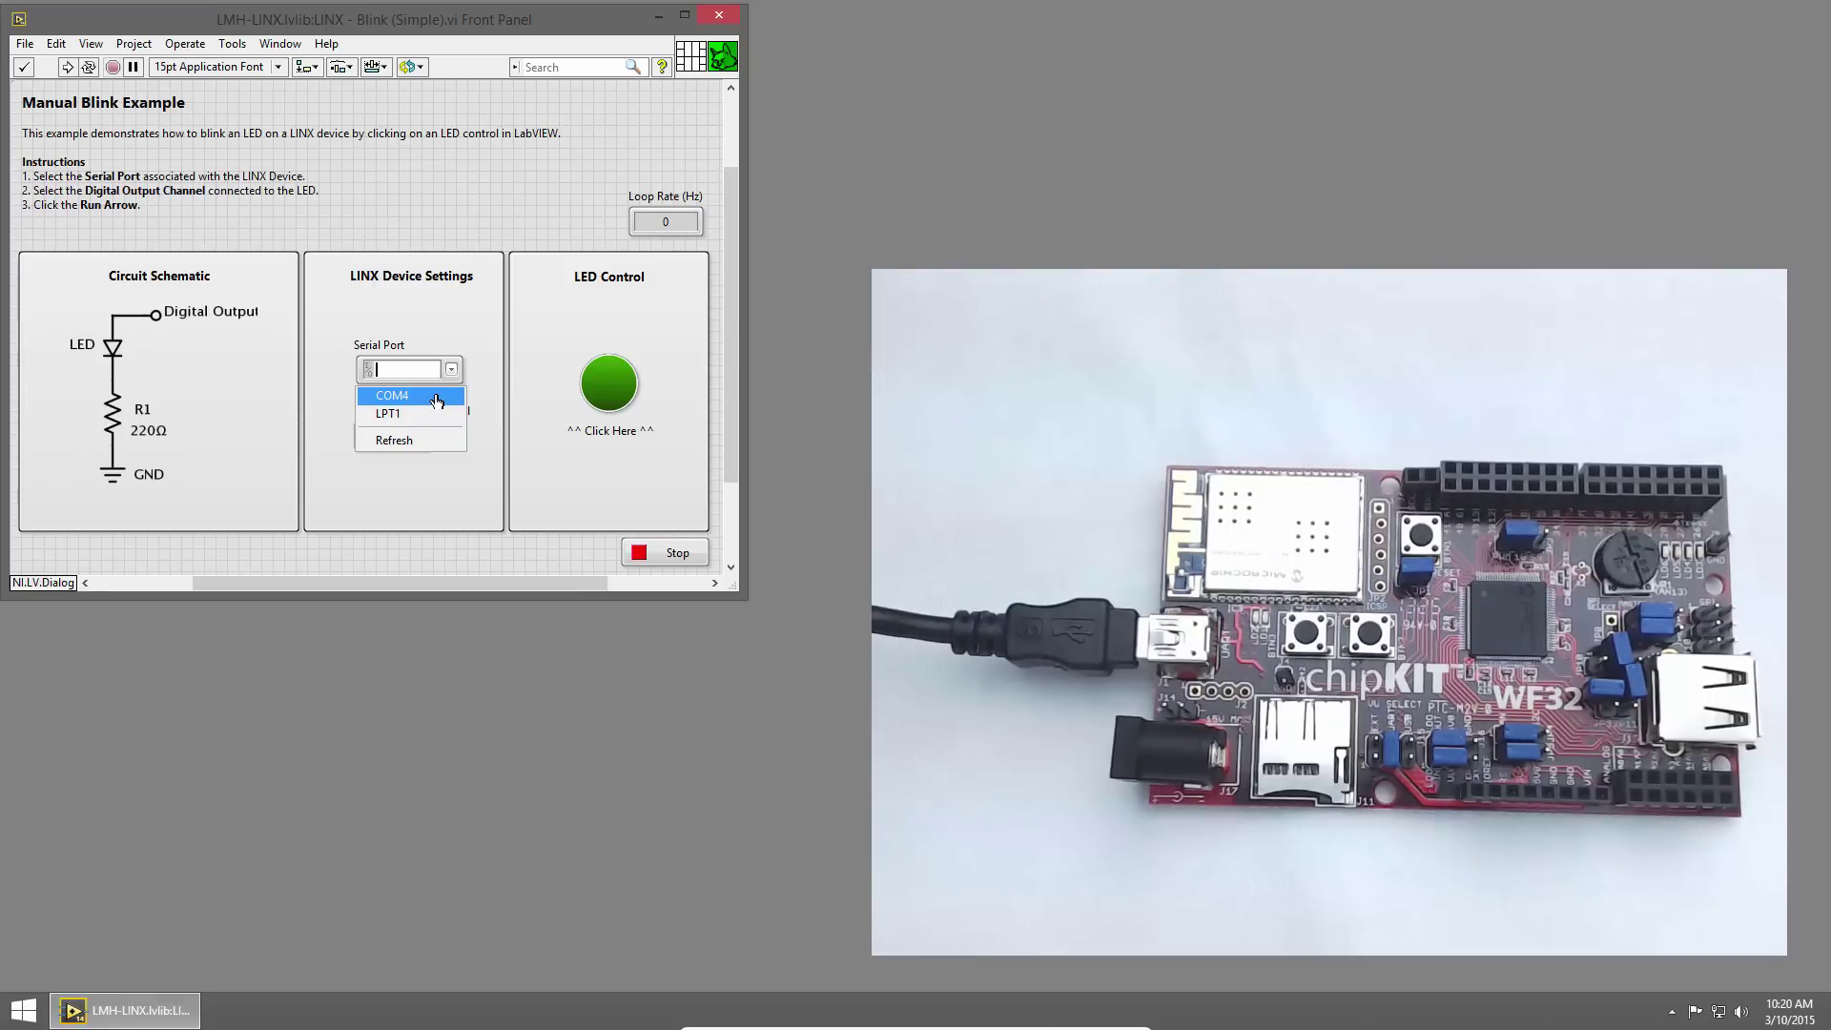
left_click(436, 396)
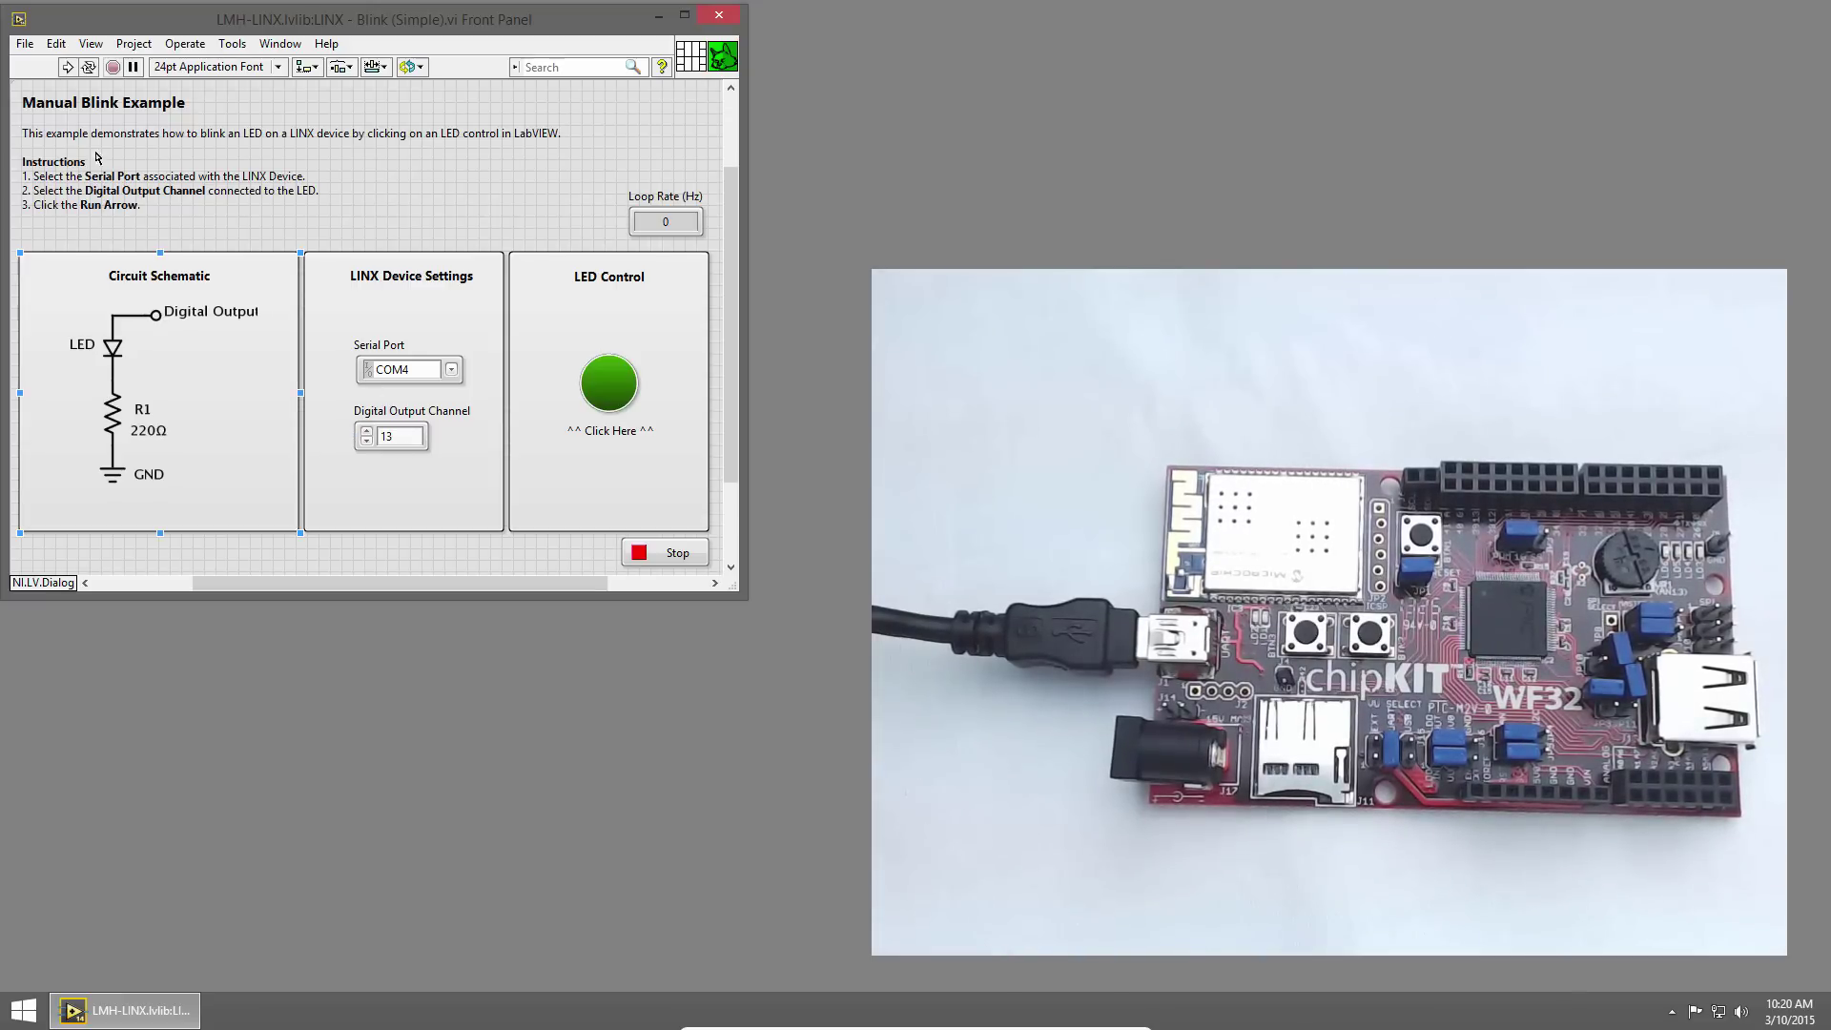
- Run Blink (Simple).vi at about 125 Hz and toggle the board LED repeatedly with LED Control
left_click(66, 65)
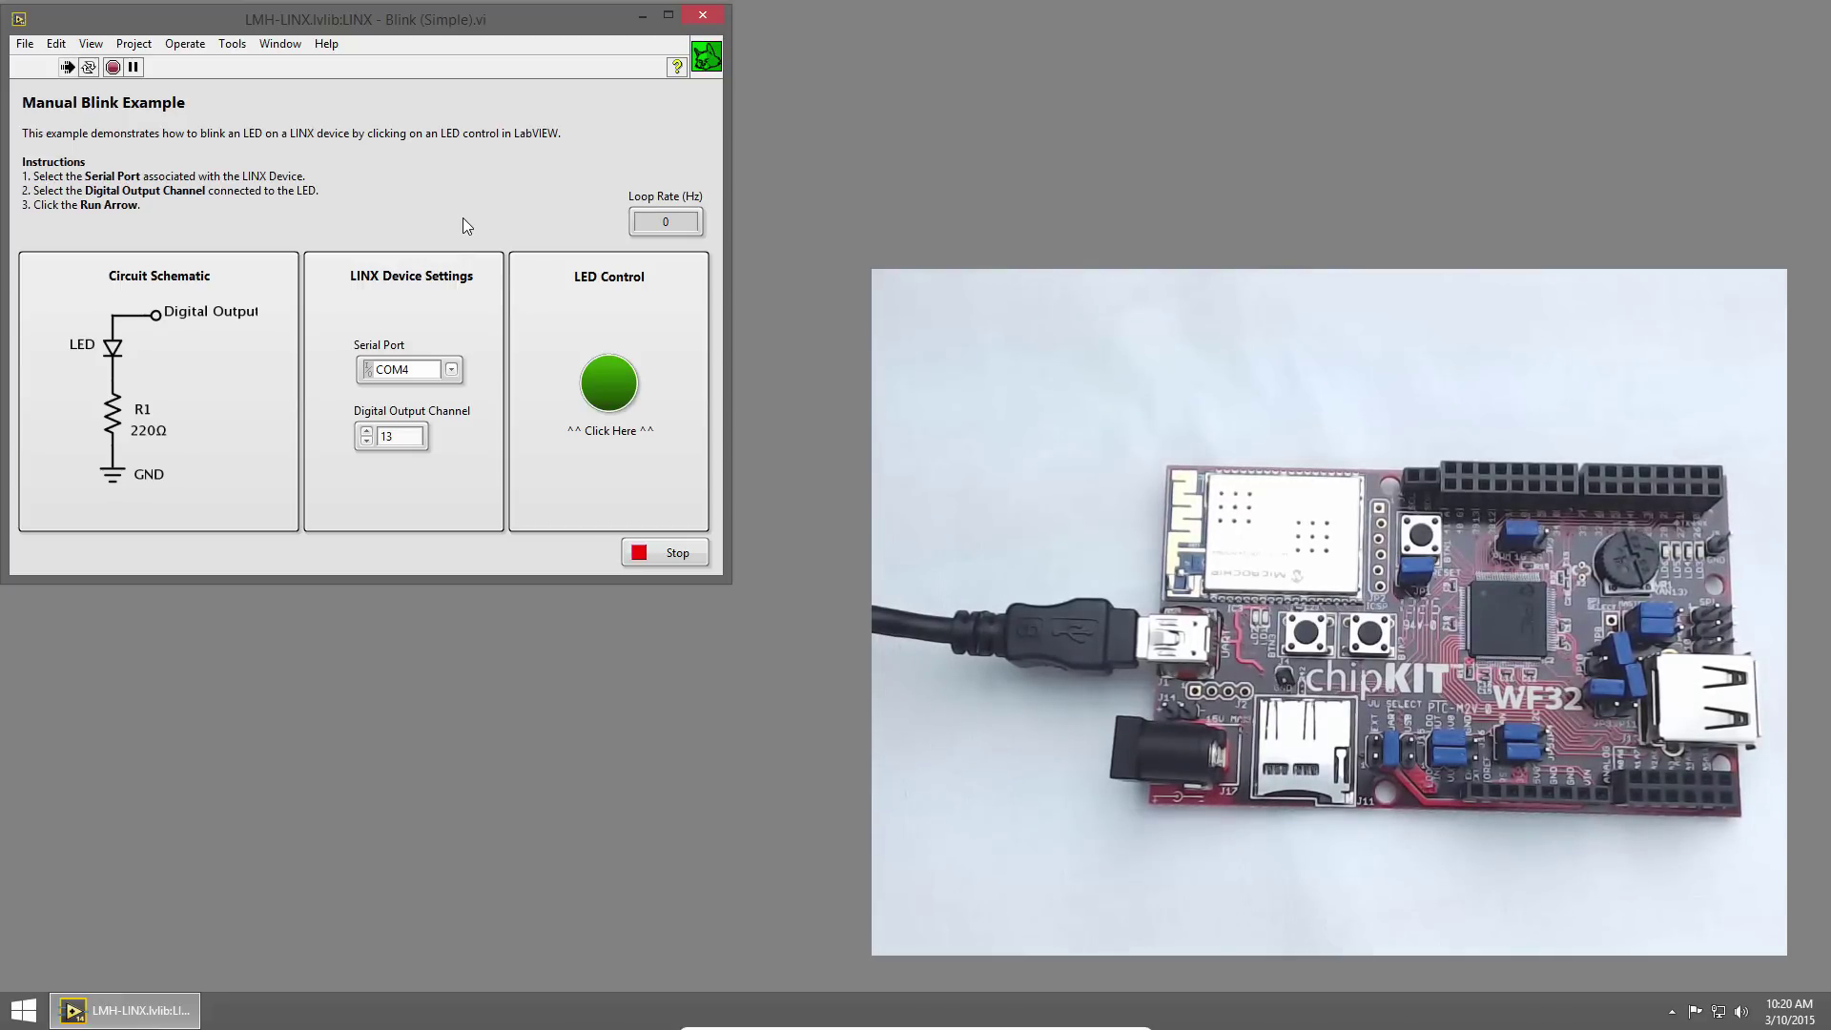
left_click(611, 386)
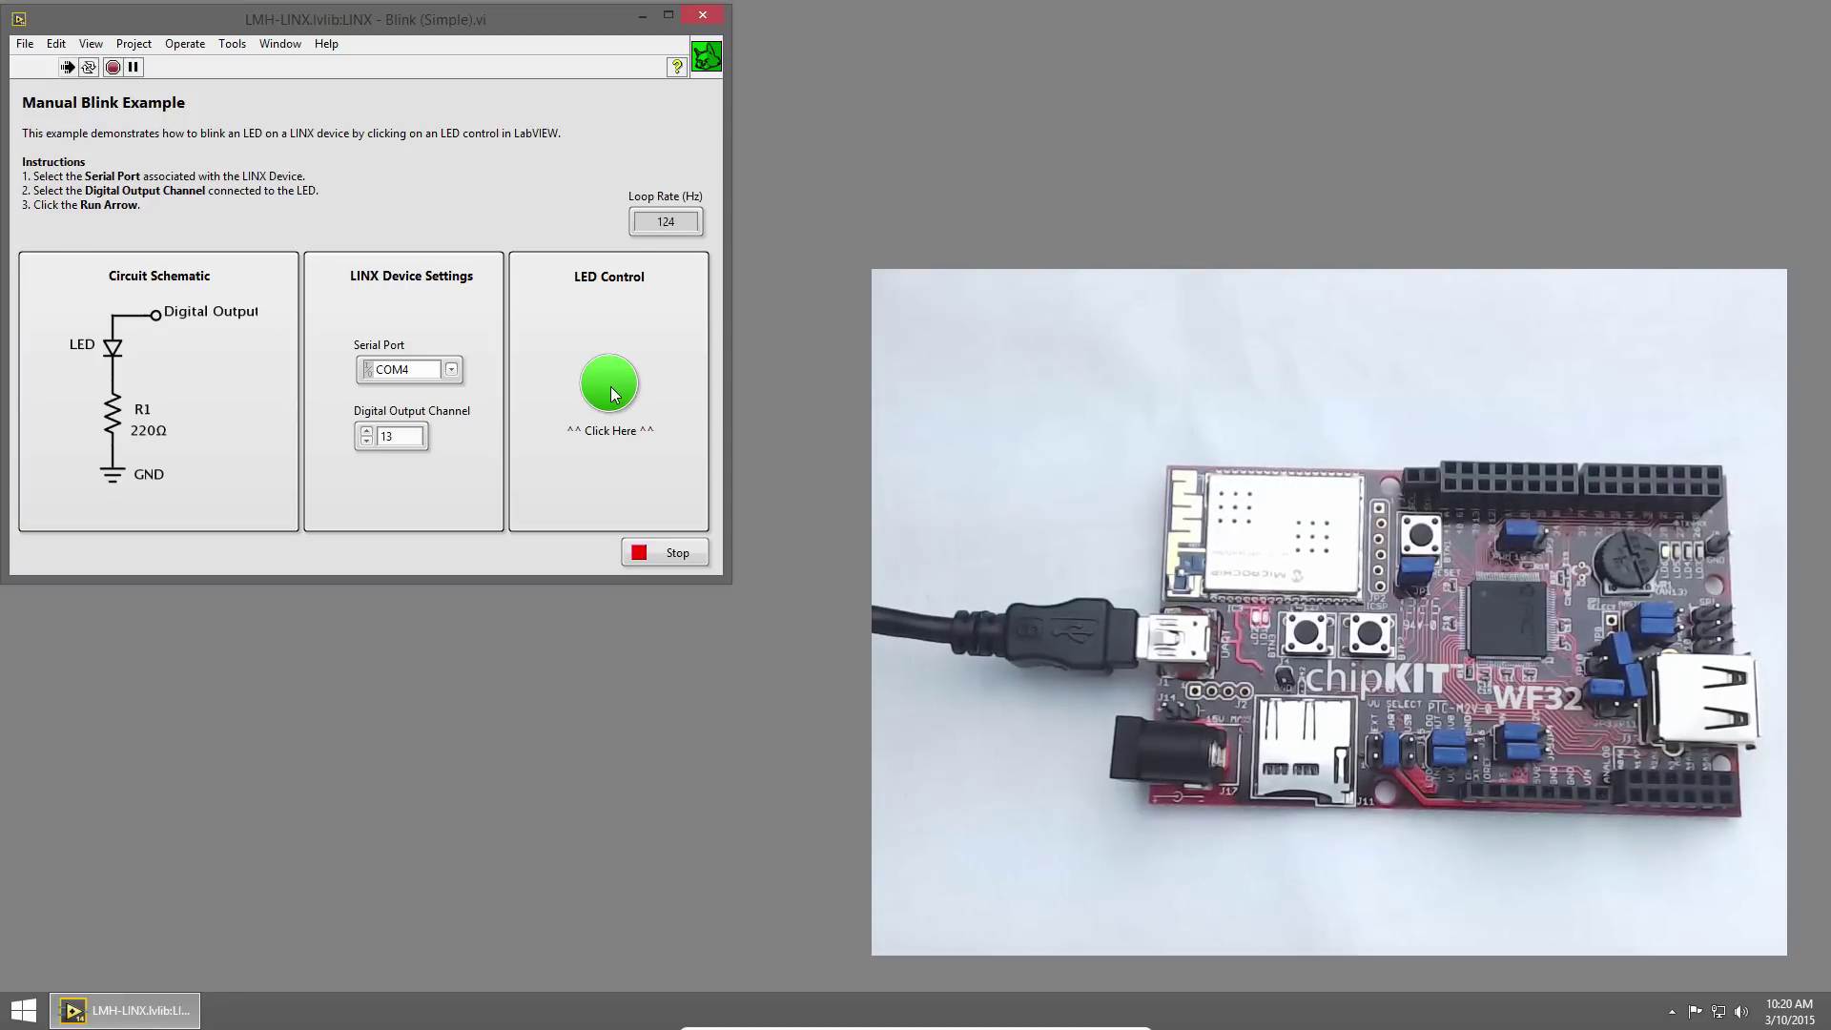
left_click(611, 386)
left_click(610, 387)
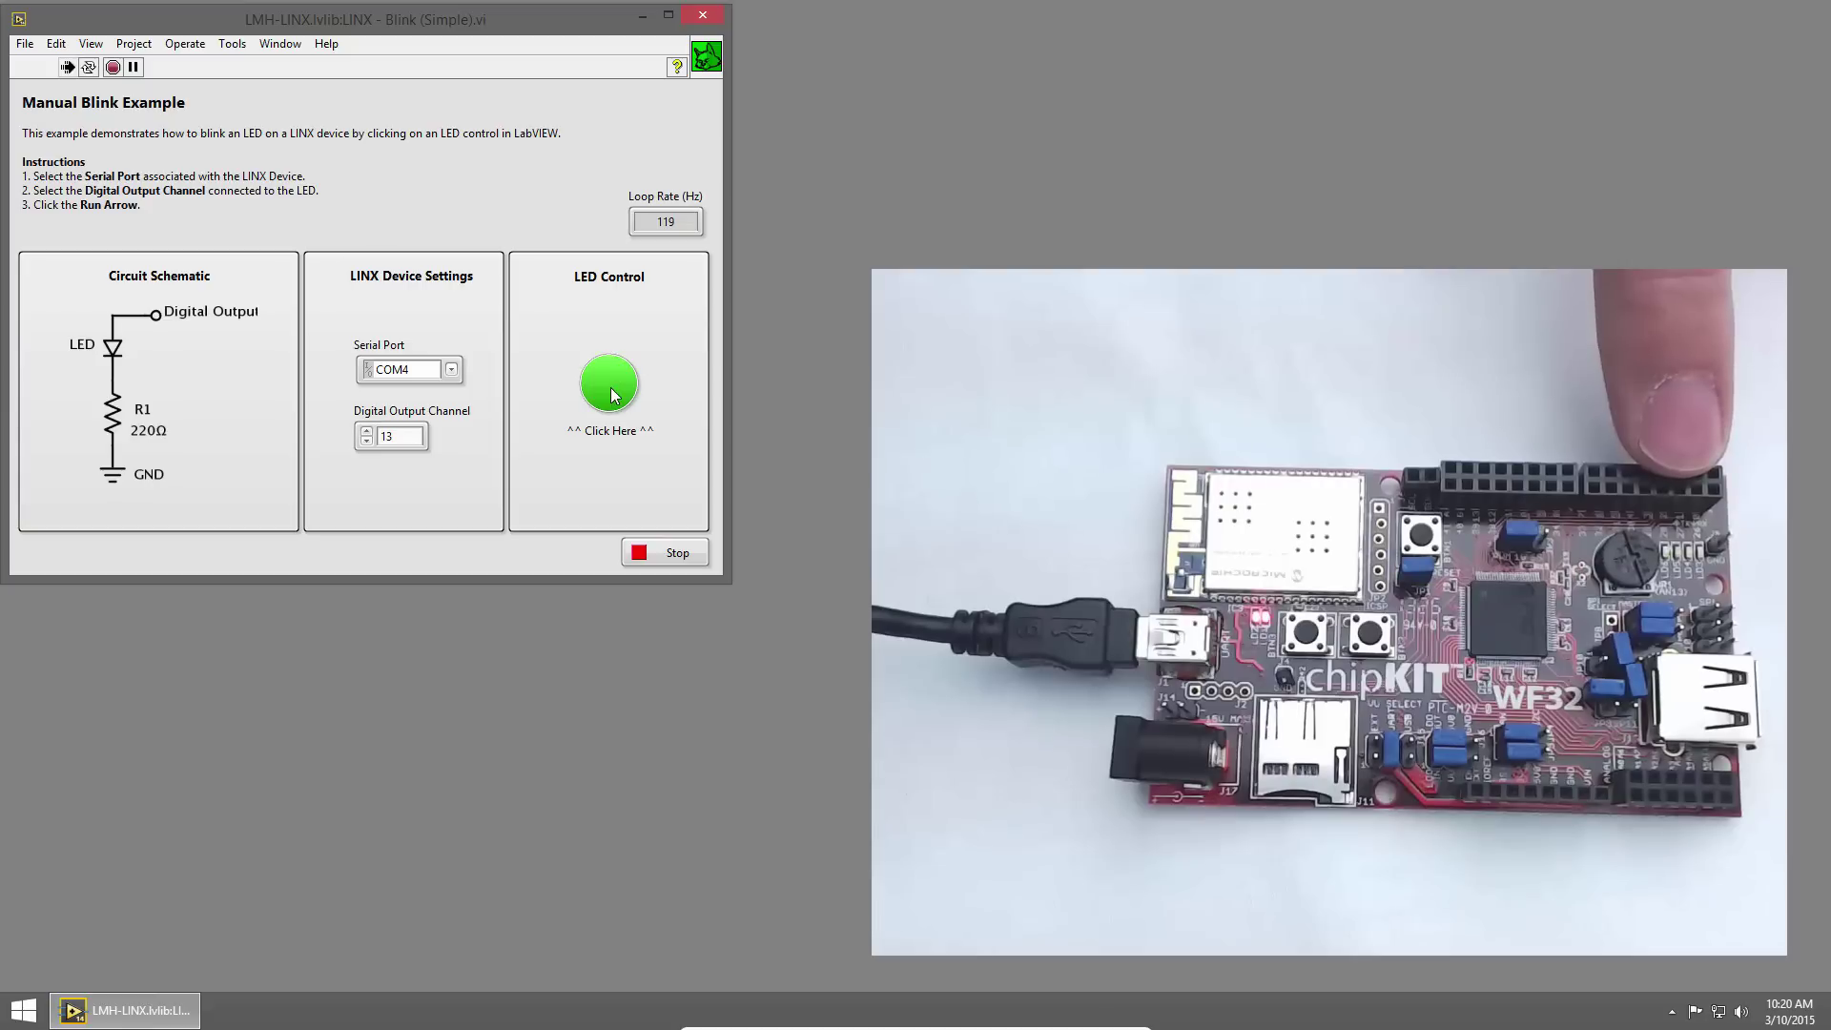
left_click(610, 387)
left_click(610, 386)
left_click(610, 386)
left_click(612, 394)
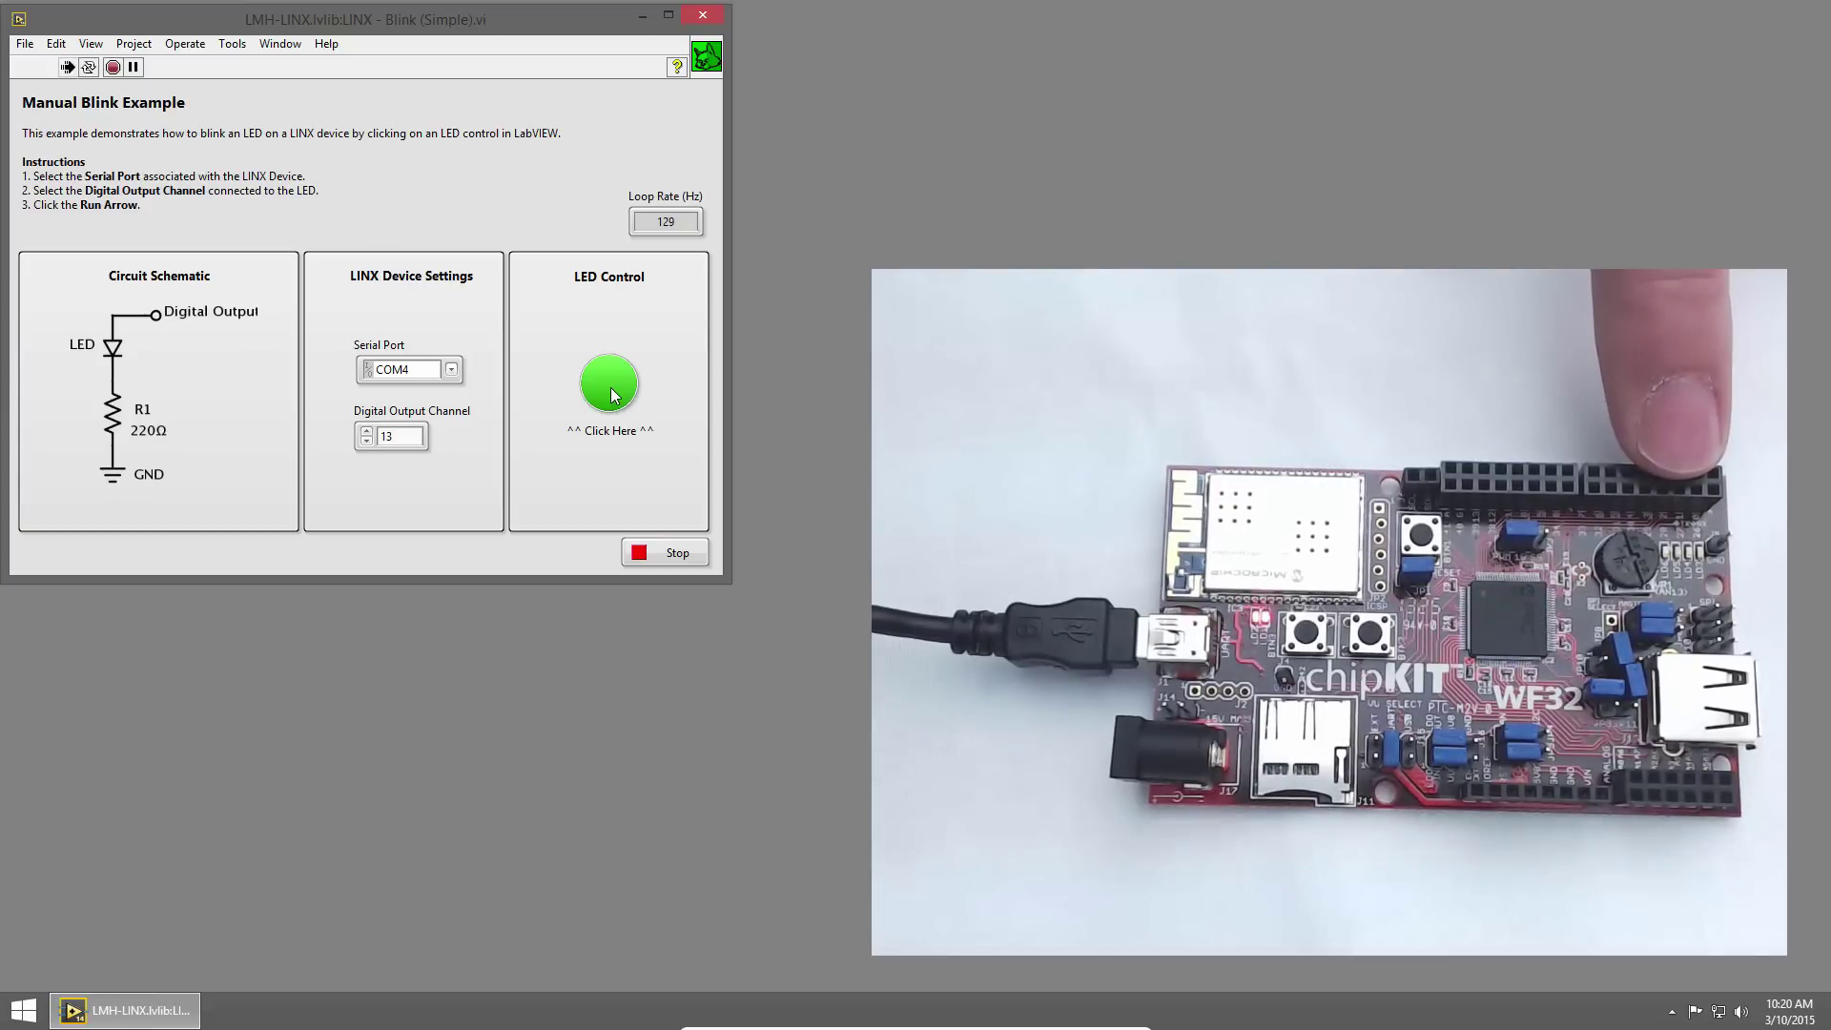
left_click(612, 393)
left_click(612, 393)
left_click(612, 394)
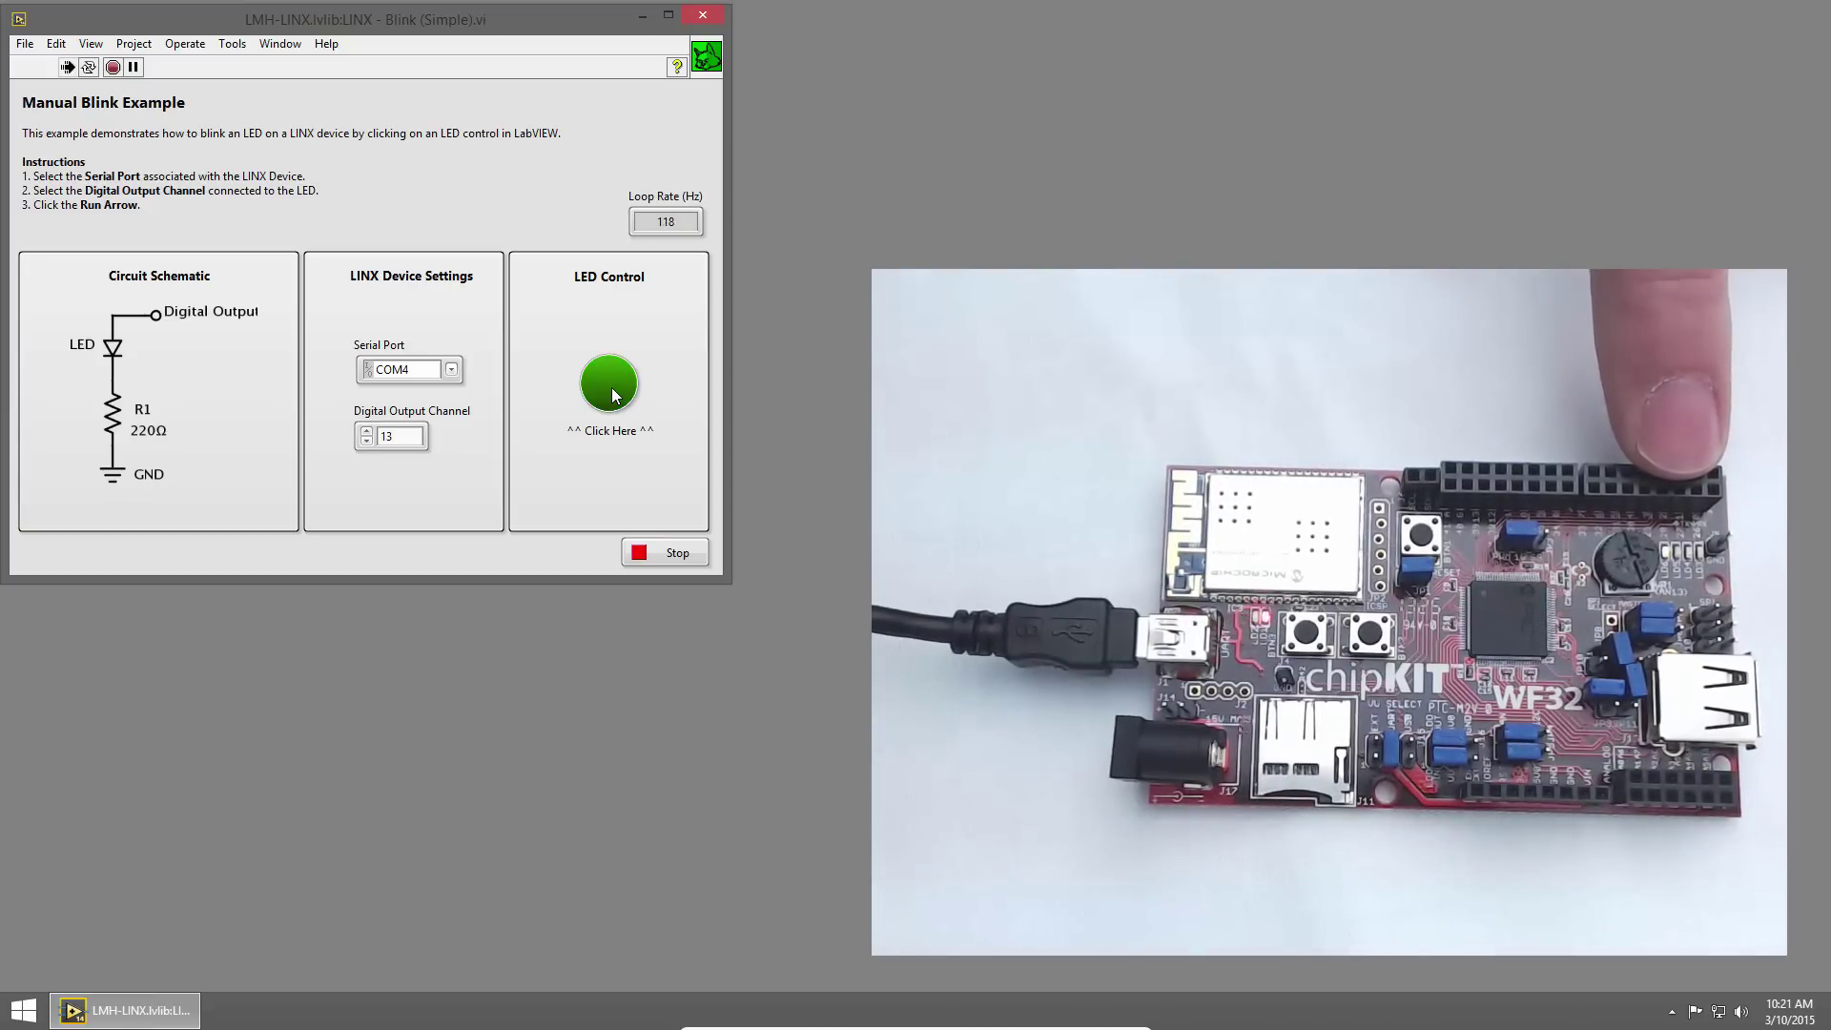
left_click(612, 393)
- Stop Blink (Simple).vi with its front-panel Stop button, leaving the 125 Hz loop-rate reading
left_click(665, 553)
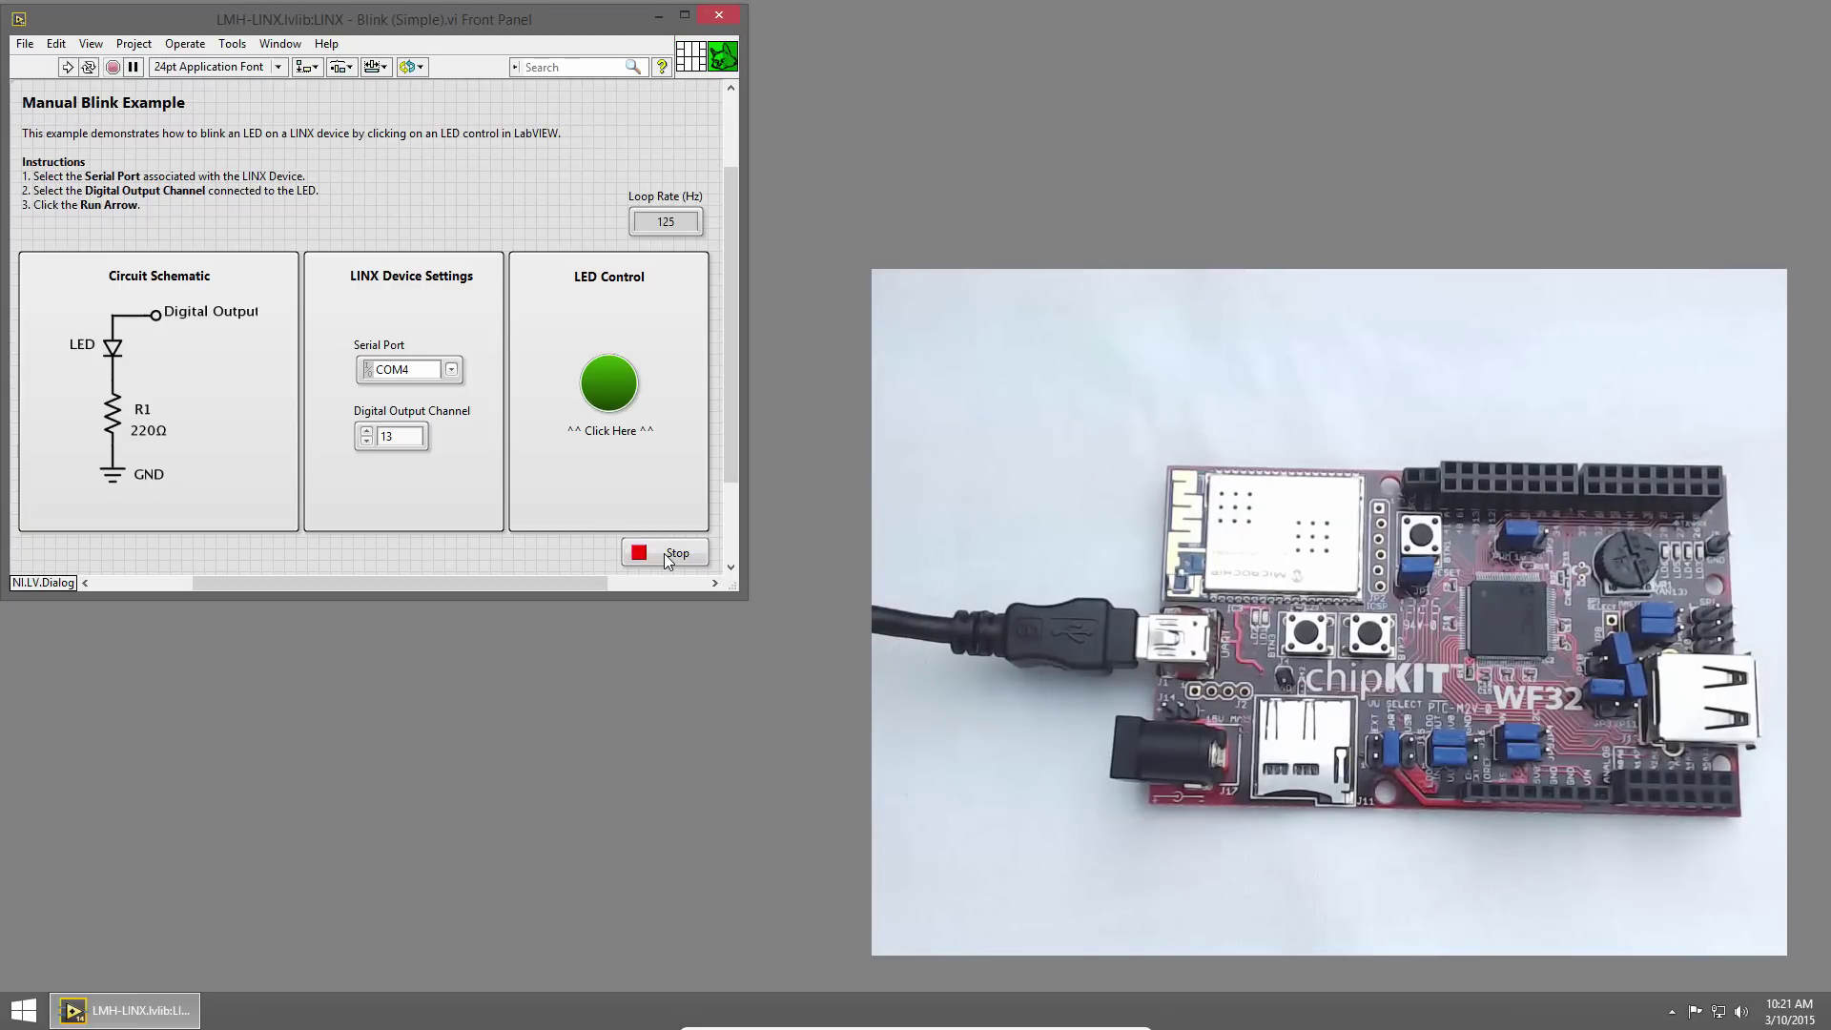